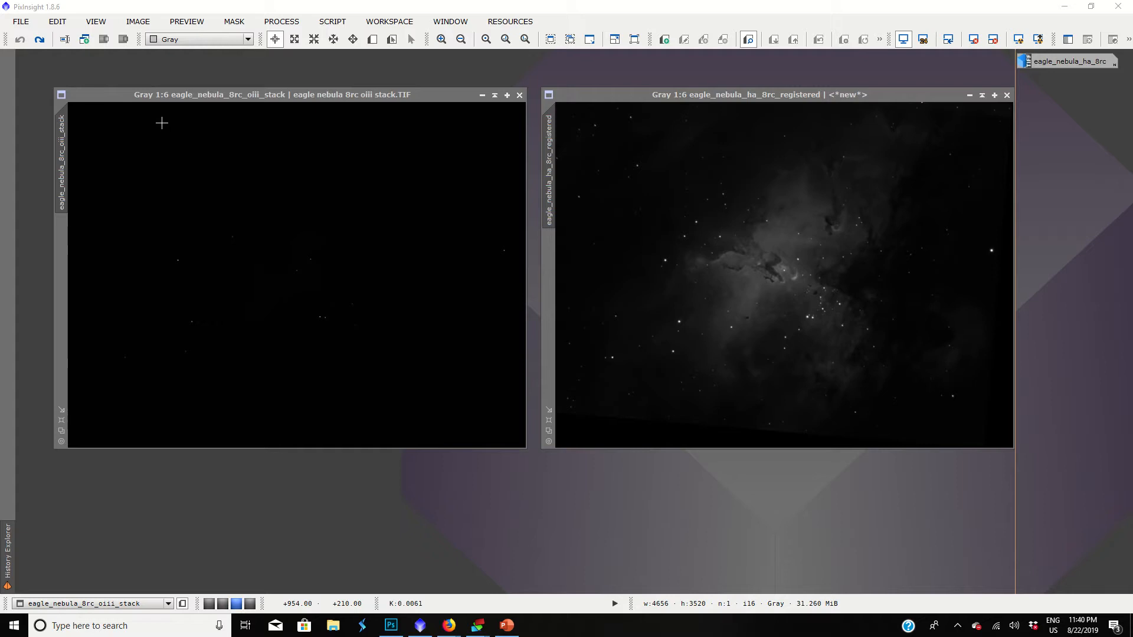
Apply an automatic screen stretch to the registered Ha image and to the OIII stack.
click(755, 97)
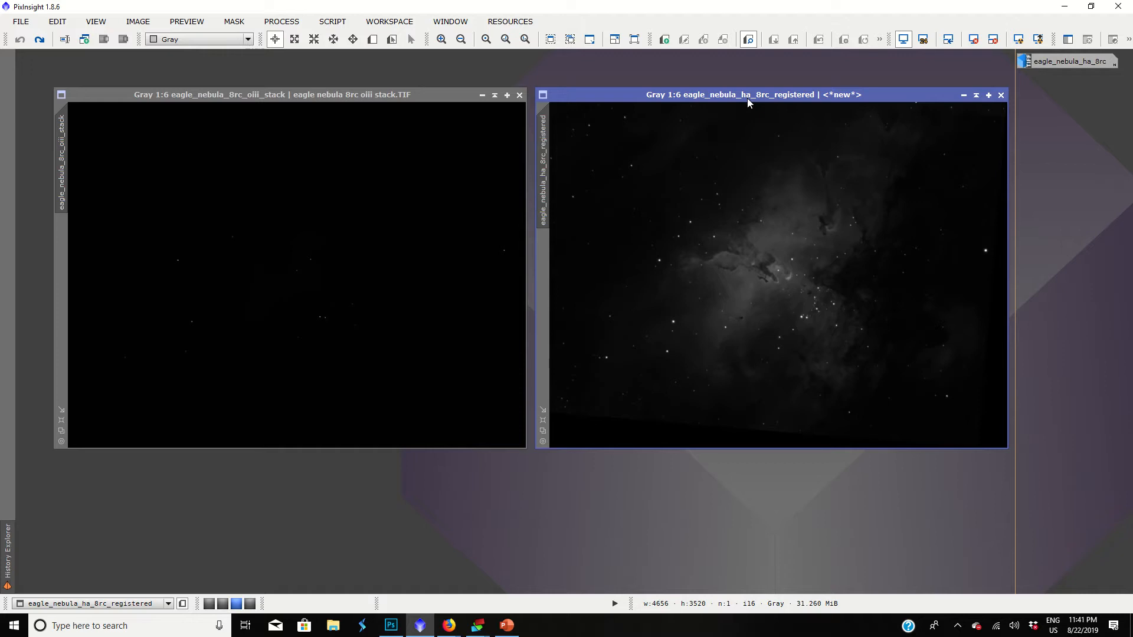
click(1016, 40)
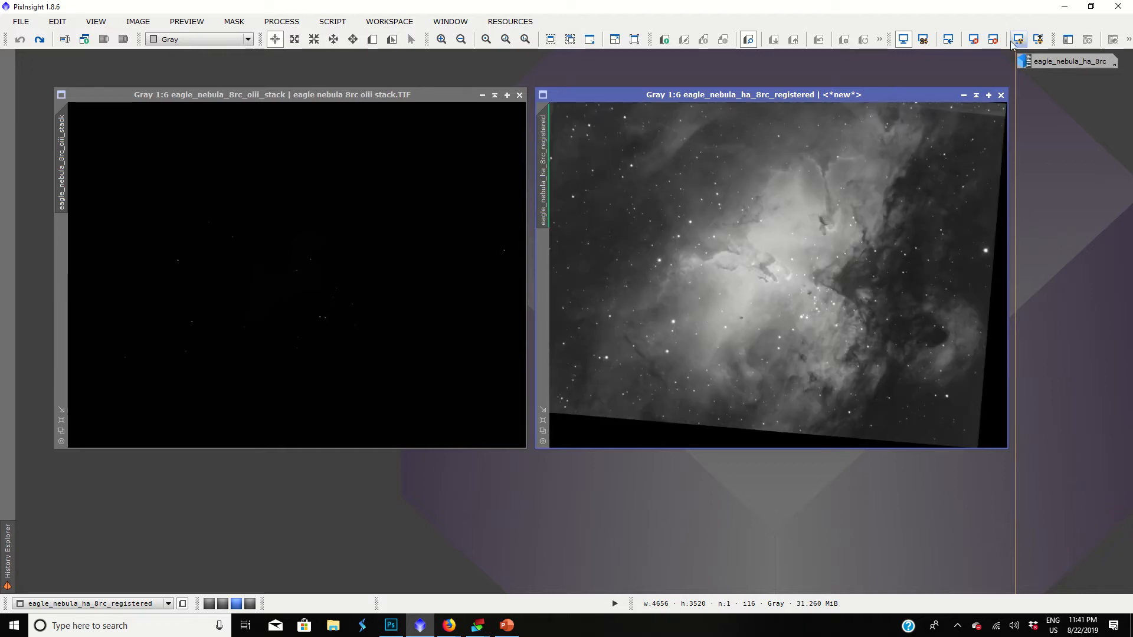
click(471, 195)
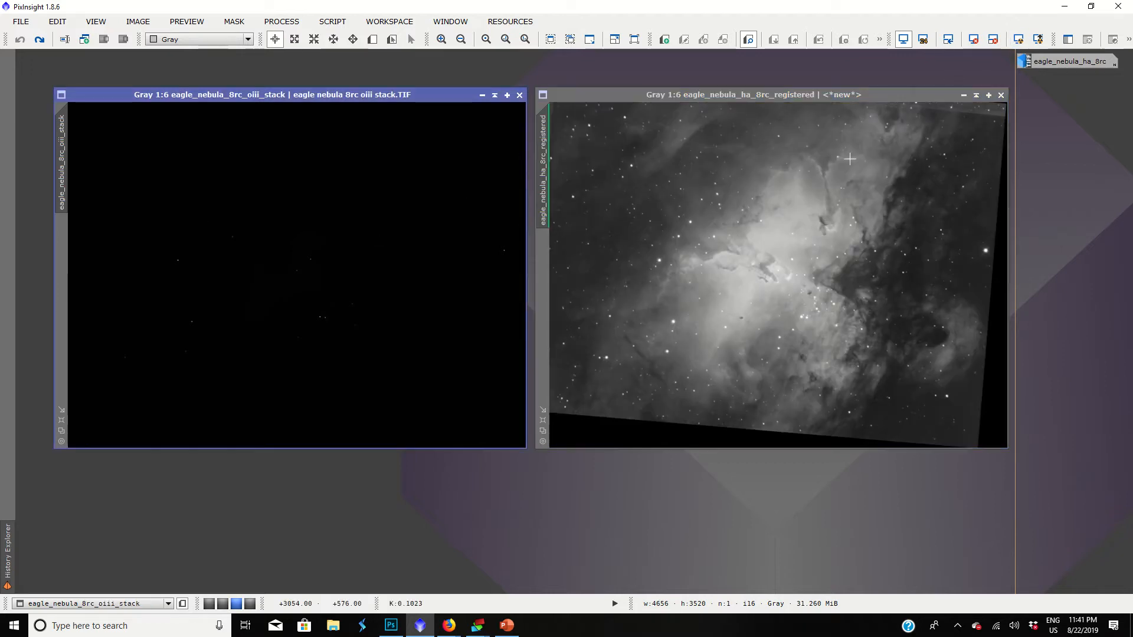
click(801, 224)
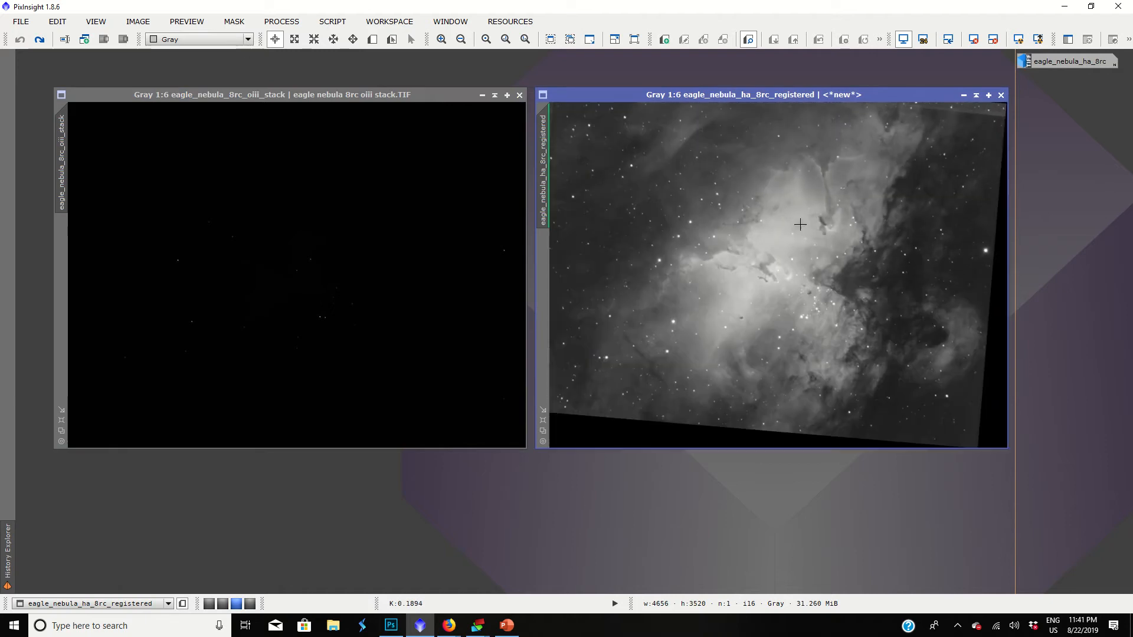
key(ctrl+Tab)
click(1022, 40)
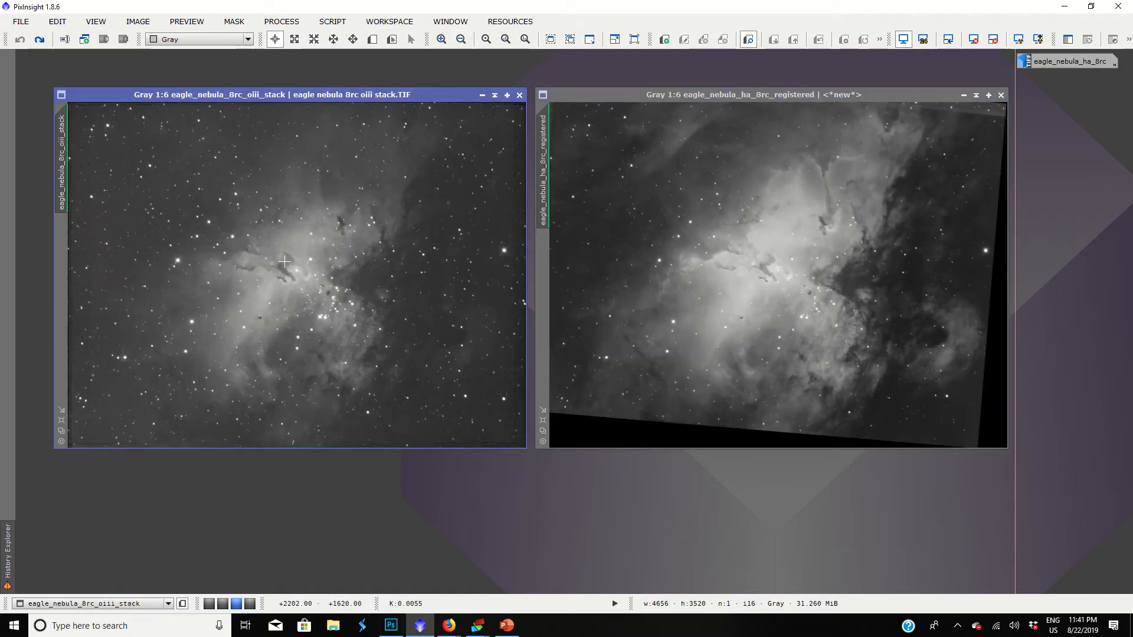
Examine the nebula detail in the OIII stack at several magnifications and compare it side by side with the Ha image.
scroll(286, 260, up, 2)
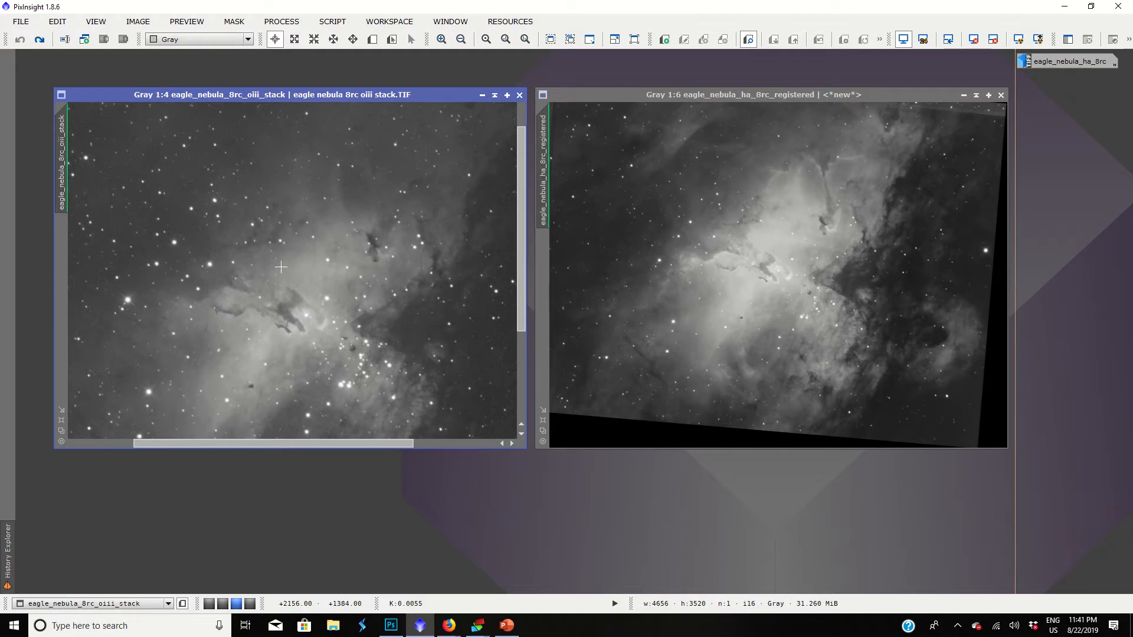
scroll(281, 267, down, 4)
scroll(281, 266, up, 4)
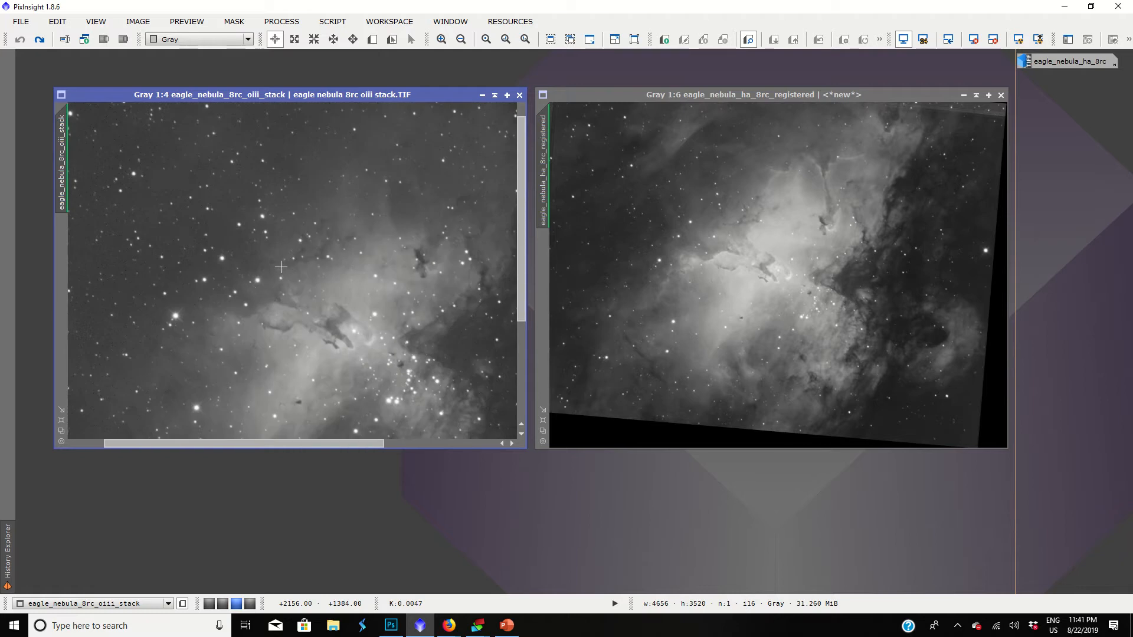
scroll(281, 266, up, 4)
scroll(281, 267, down, 1)
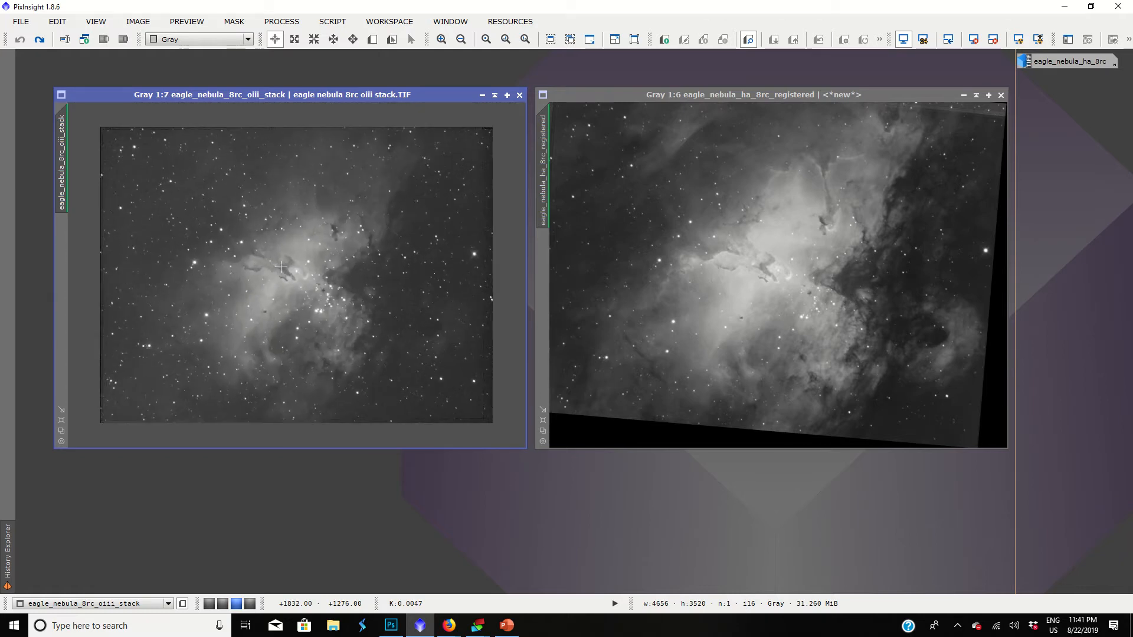
drag(756, 94, 655, 110)
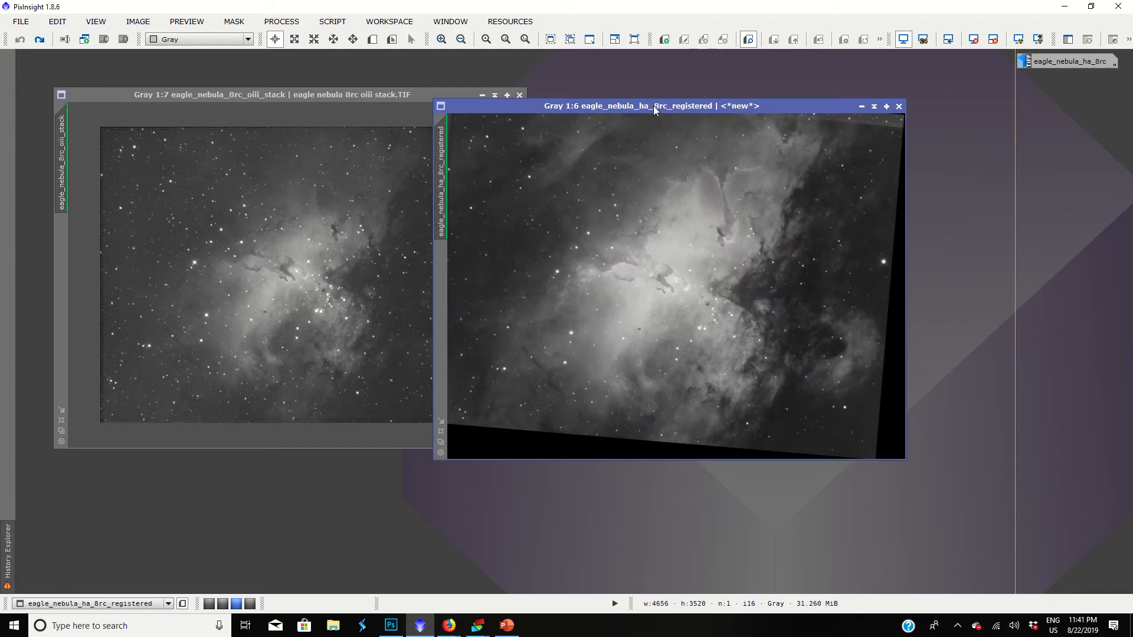
click(61, 432)
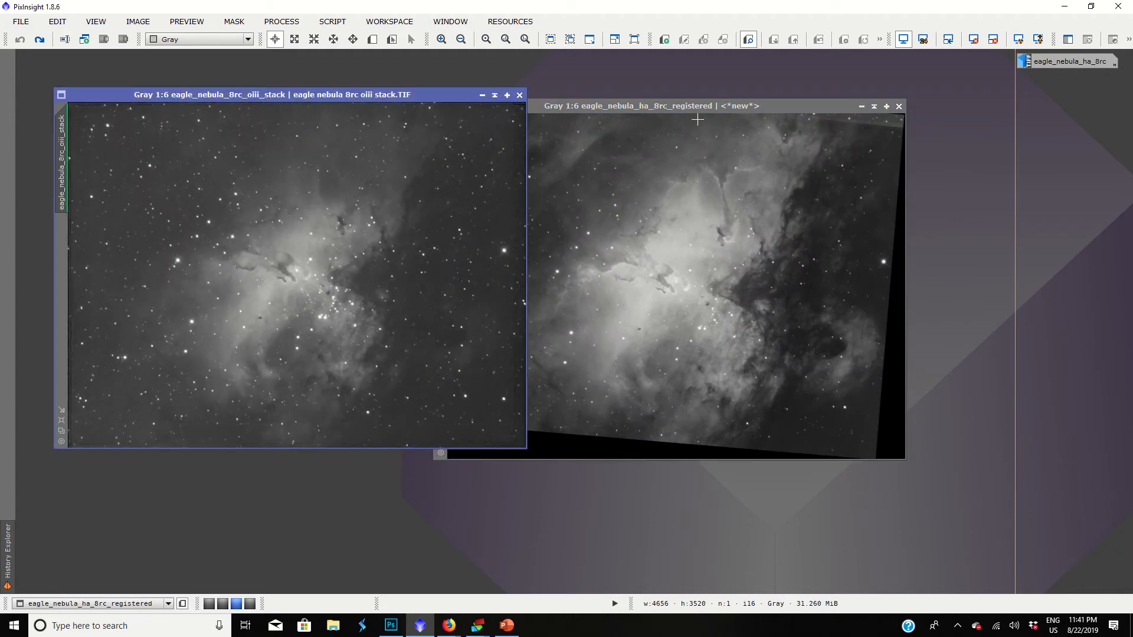
drag(679, 108, 774, 91)
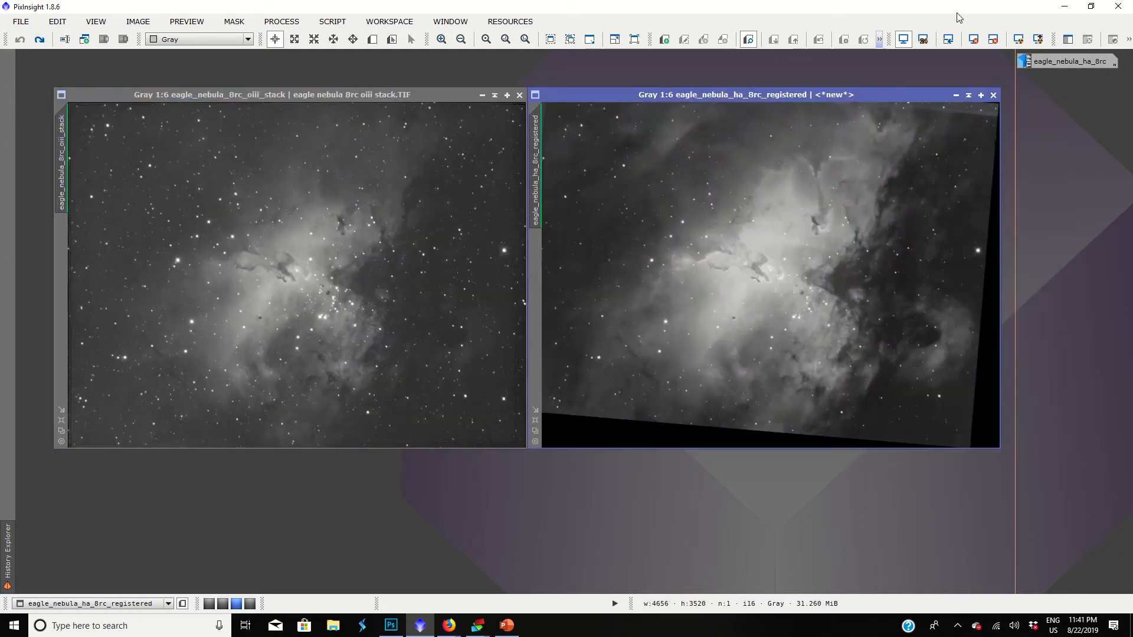
Reset the screen transfer functions of the Ha image and the OIII stack.
click(994, 38)
click(466, 147)
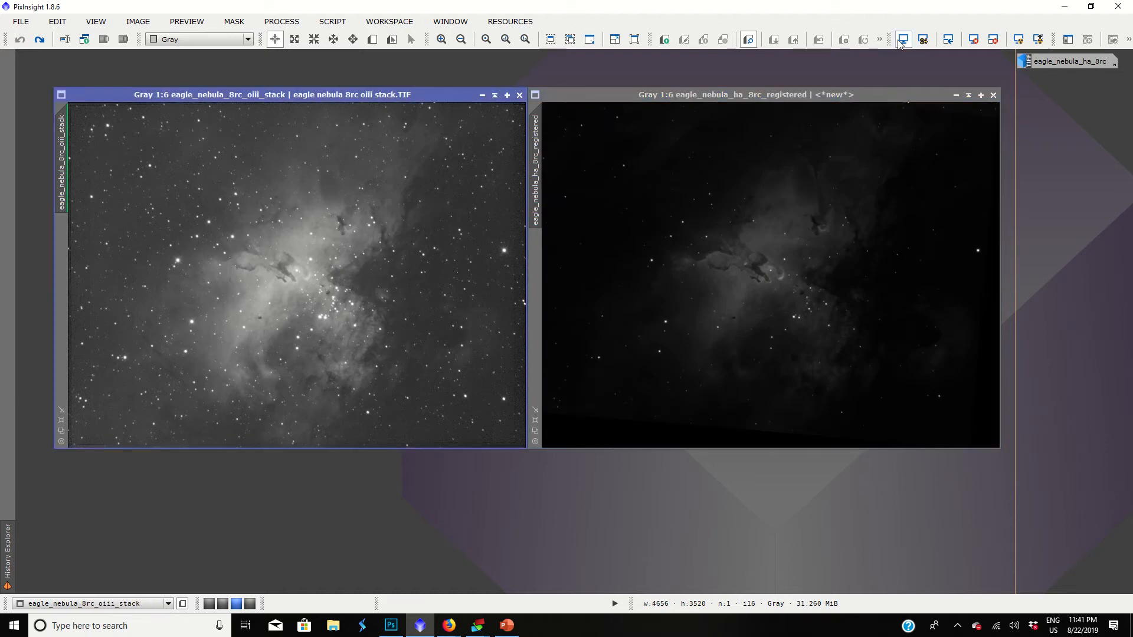
click(991, 43)
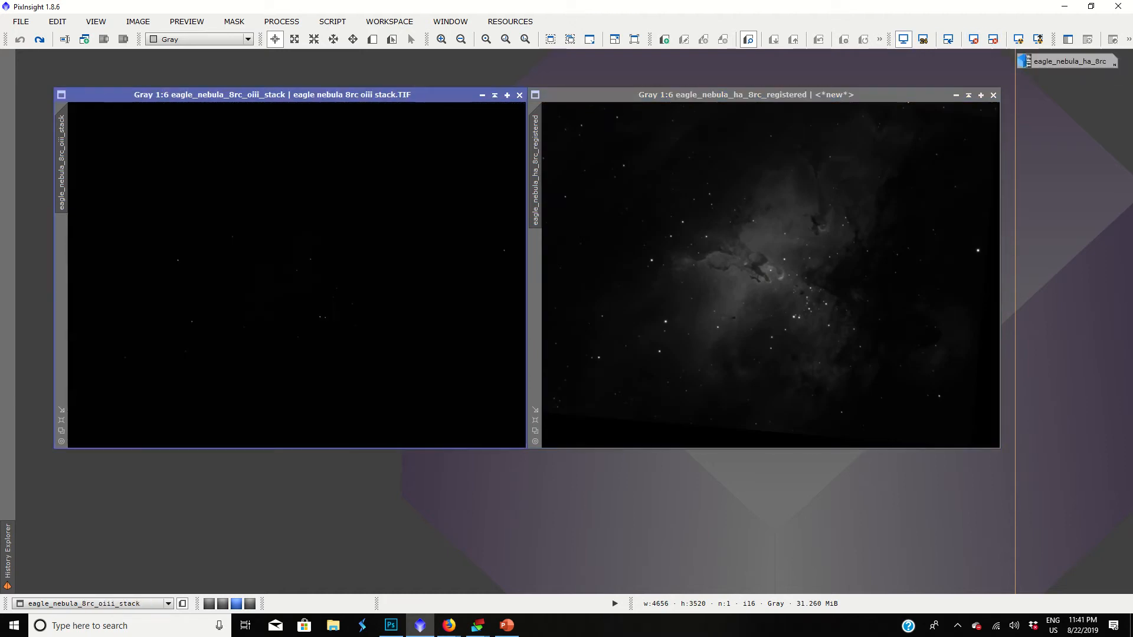
Open HistogramTransformation with a real-time preview of the registered Ha image and reset its parameters to the defaults.
click(289, 23)
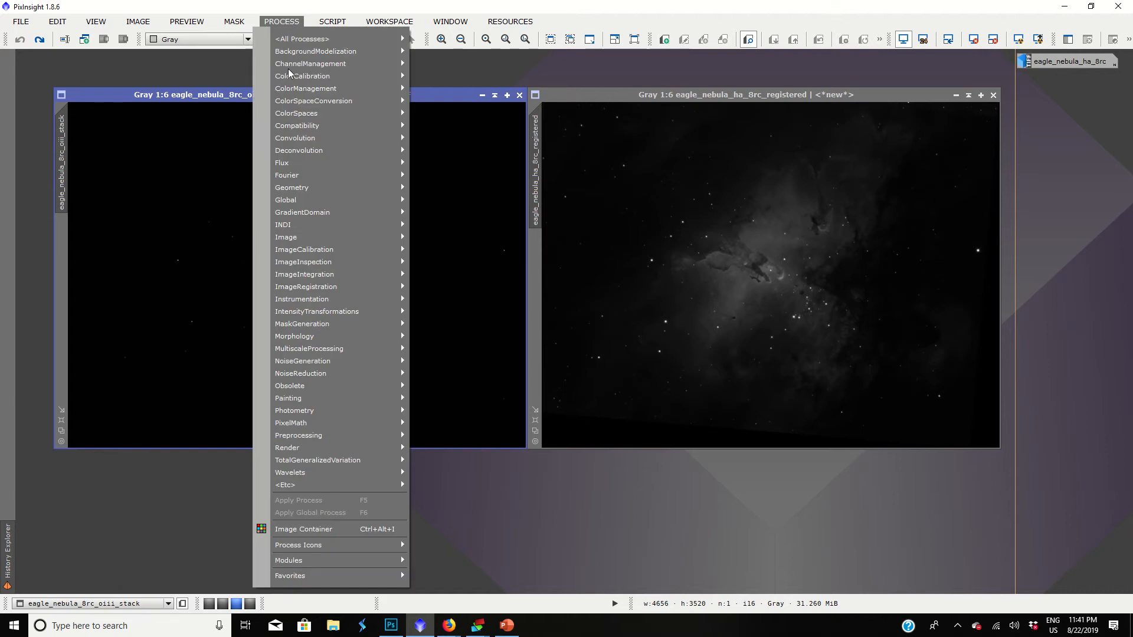
mouse_move(314, 315)
click(469, 422)
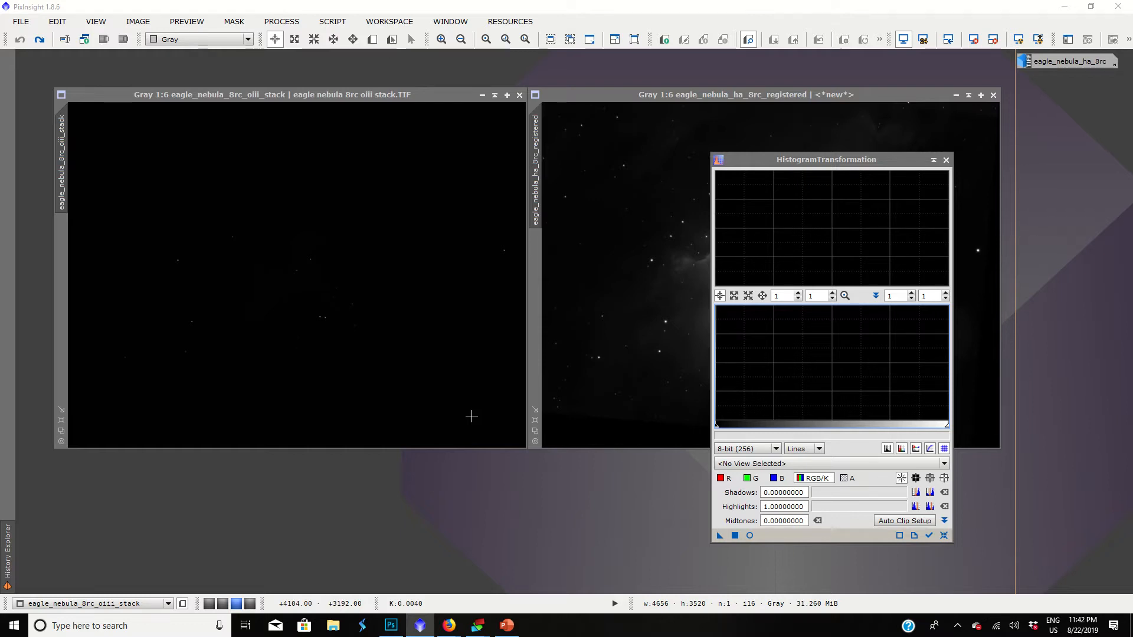
click(592, 352)
click(750, 536)
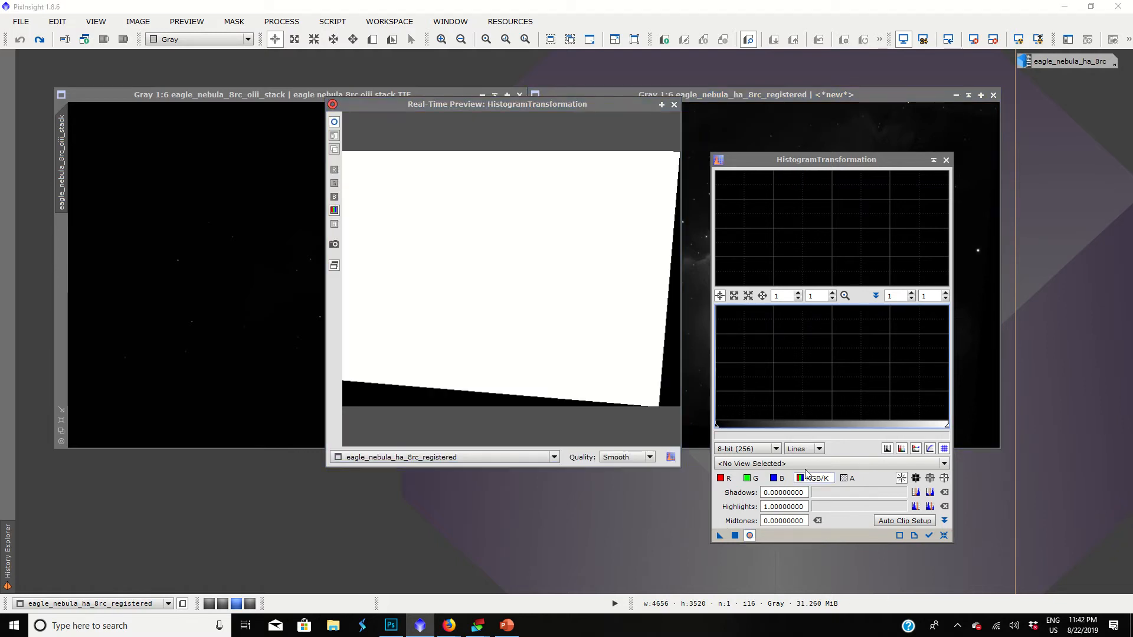
click(944, 535)
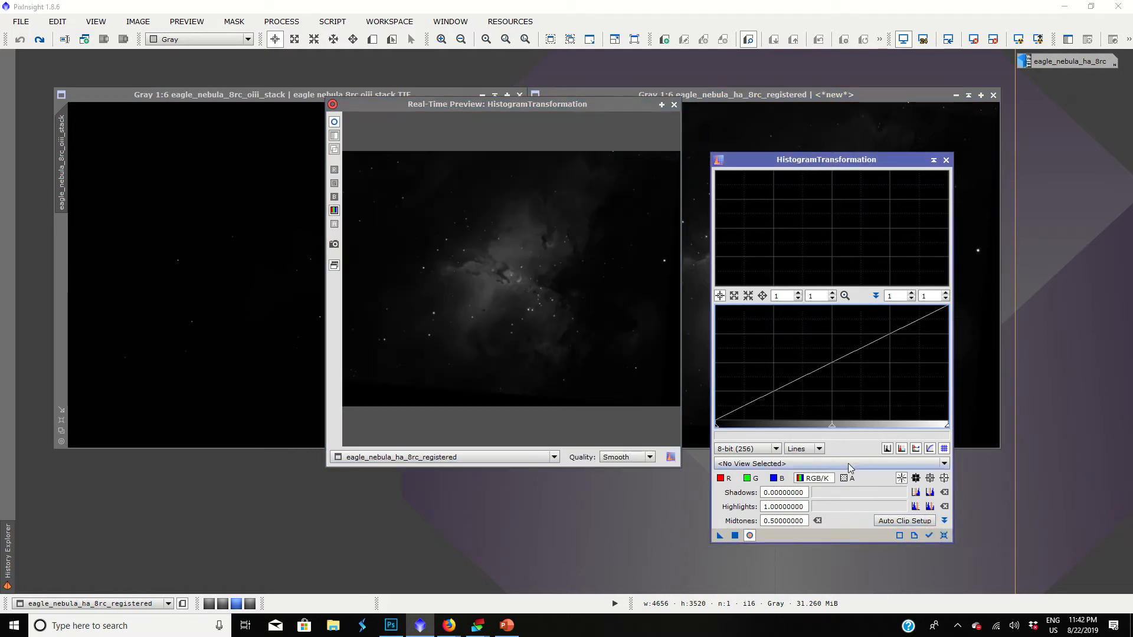
Stretch the Ha image by lowering the midtones to about 0.109, apply the transformation and close the preview.
drag(834, 431, 740, 440)
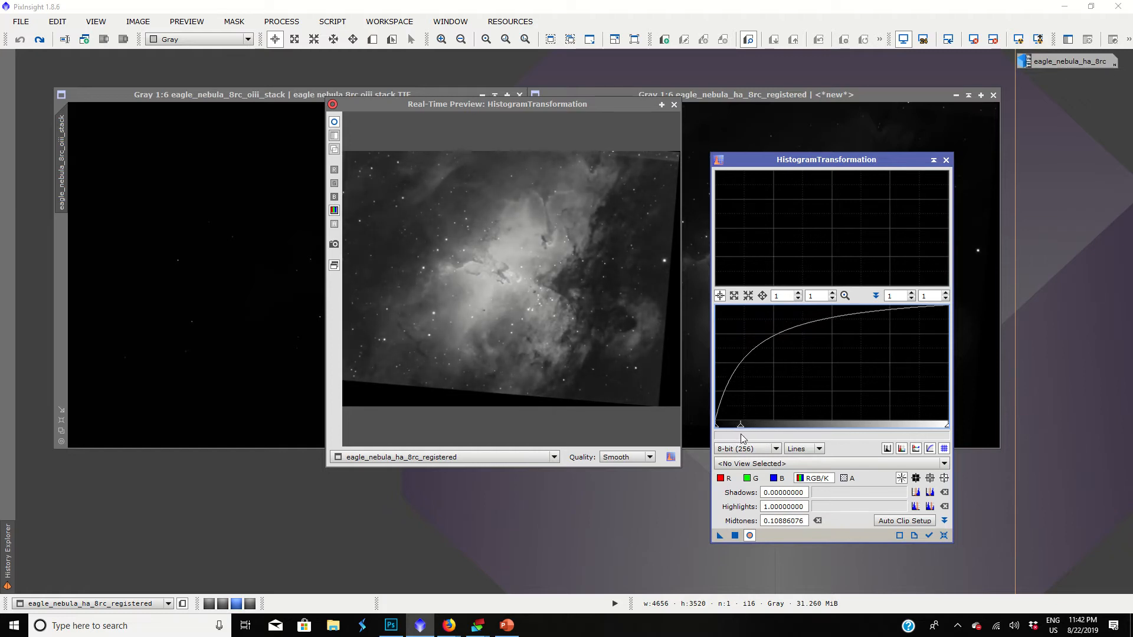
click(732, 536)
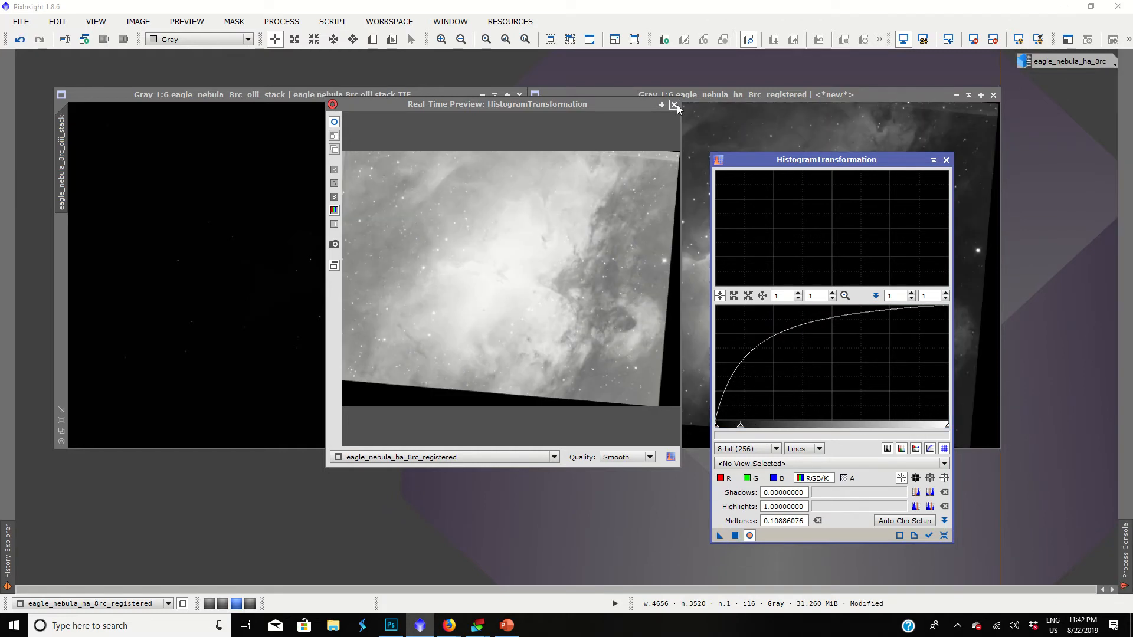
click(674, 104)
Preview the OIII stack, lower the midtones to about 0.0025 and apply this strong stretch to it.
click(750, 536)
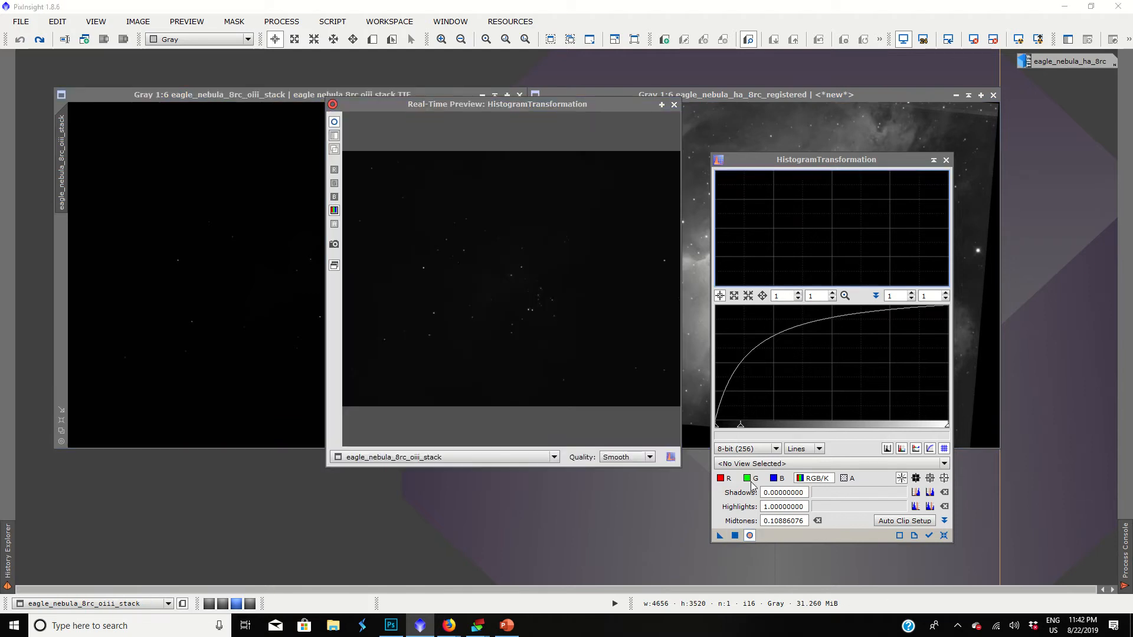
drag(740, 429, 716, 429)
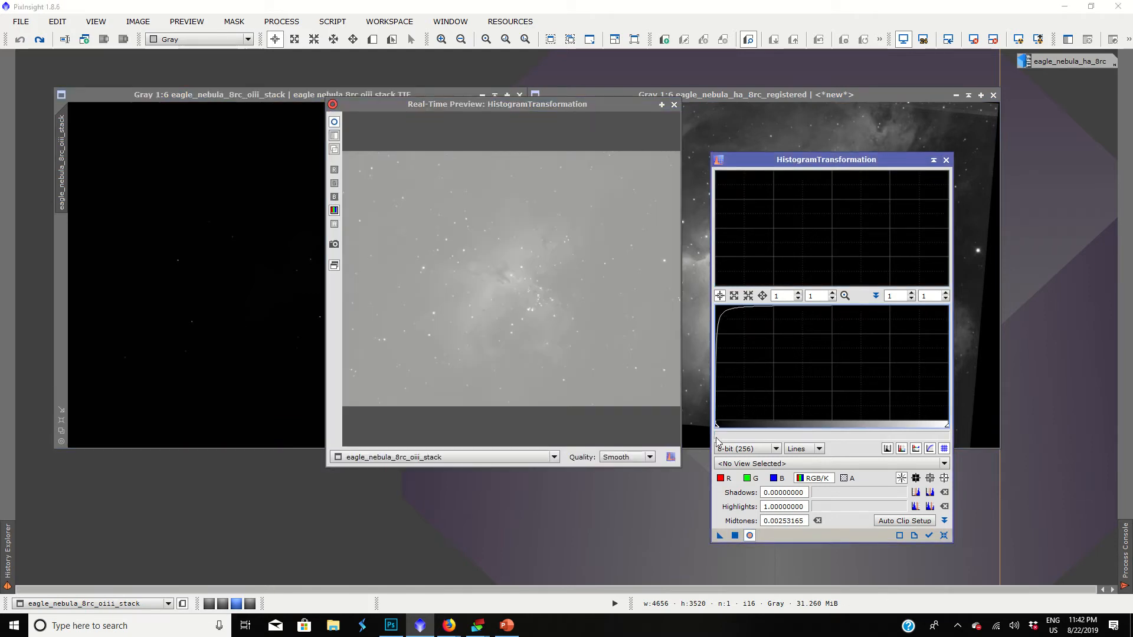
click(735, 536)
Reset the histogram settings, apply shadows of about 0.605 and midtones of about 0.212 to the OIII stack, and close HistogramTransformation.
click(945, 535)
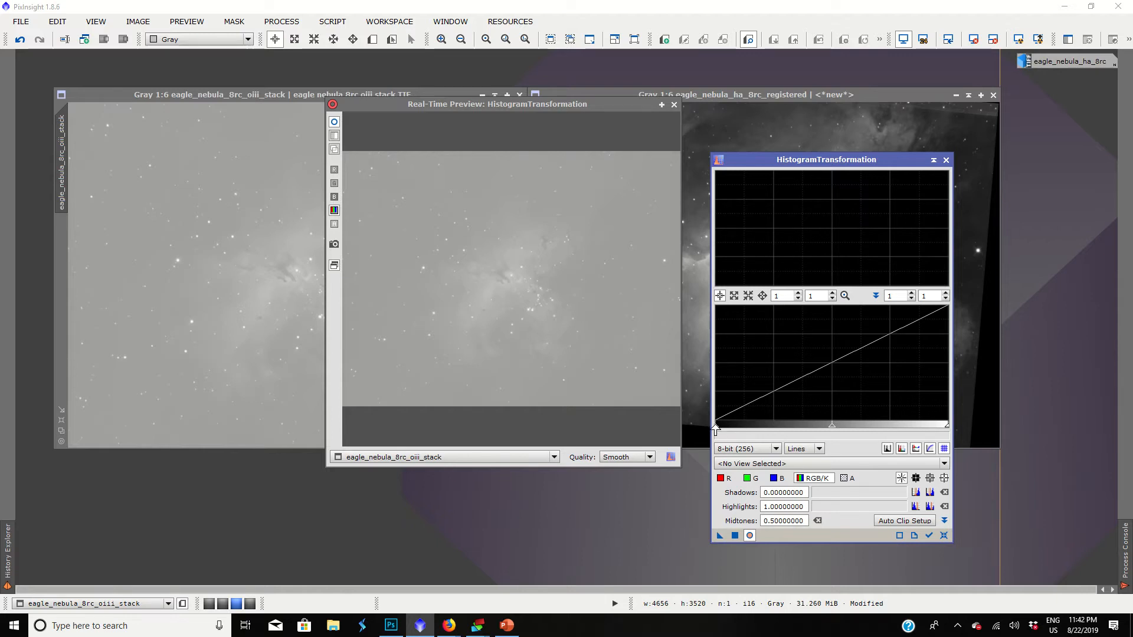
drag(716, 425, 716, 431)
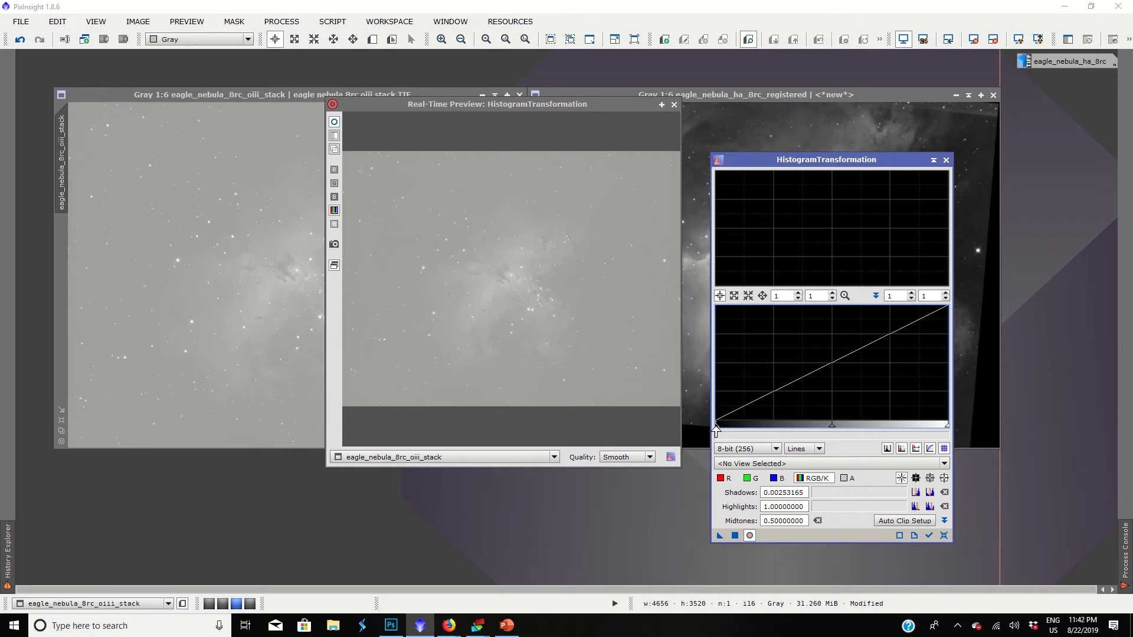
drag(716, 429, 856, 425)
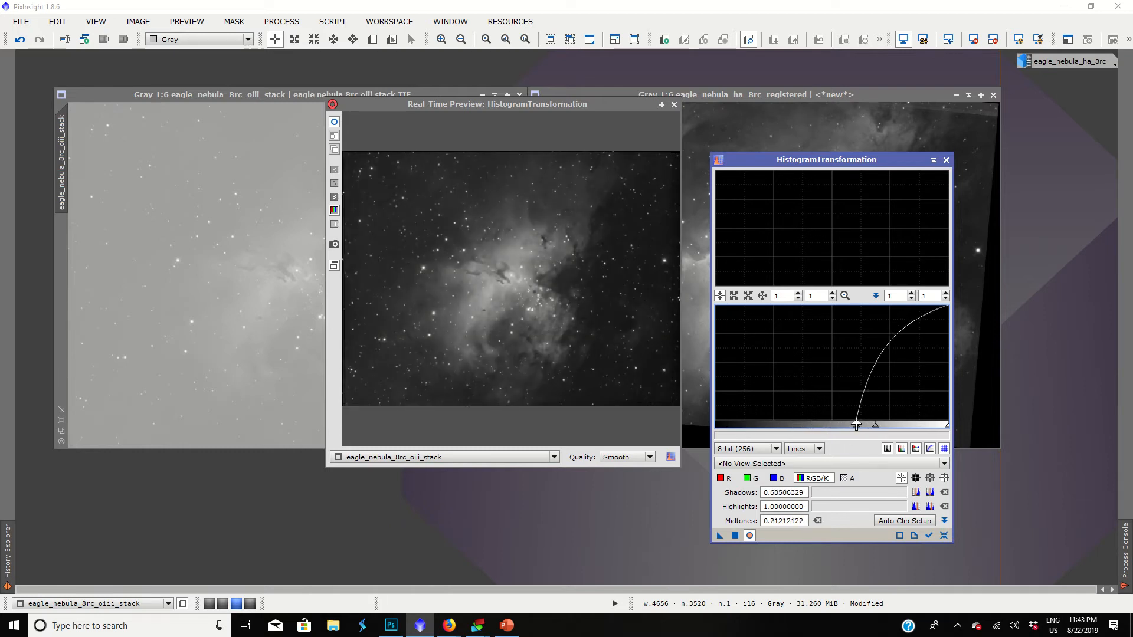
click(735, 535)
click(674, 104)
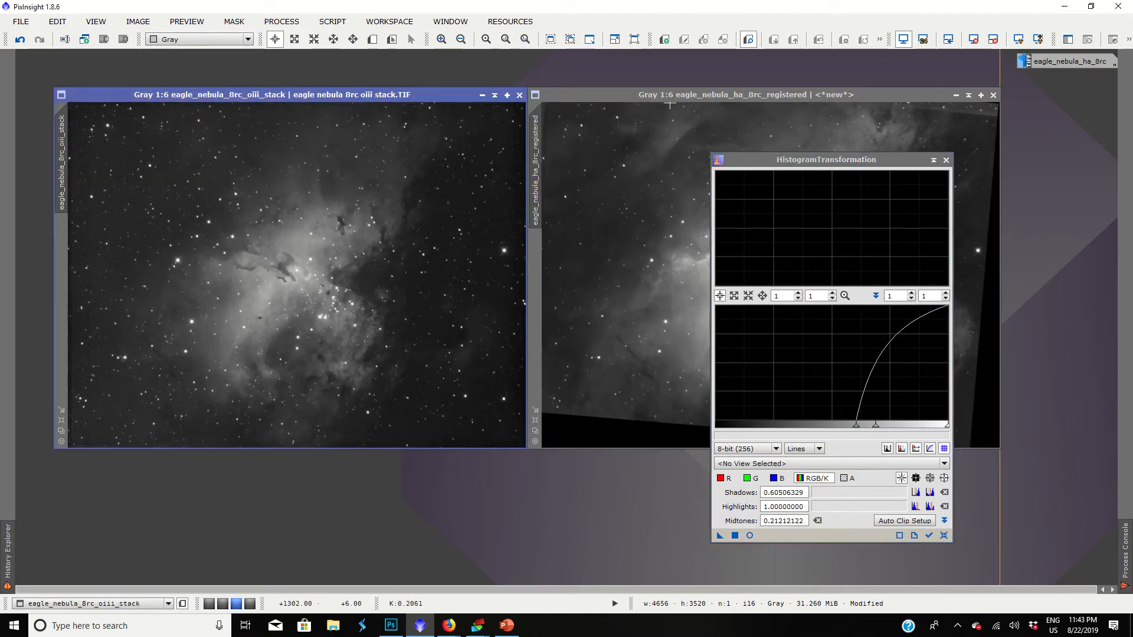
click(947, 160)
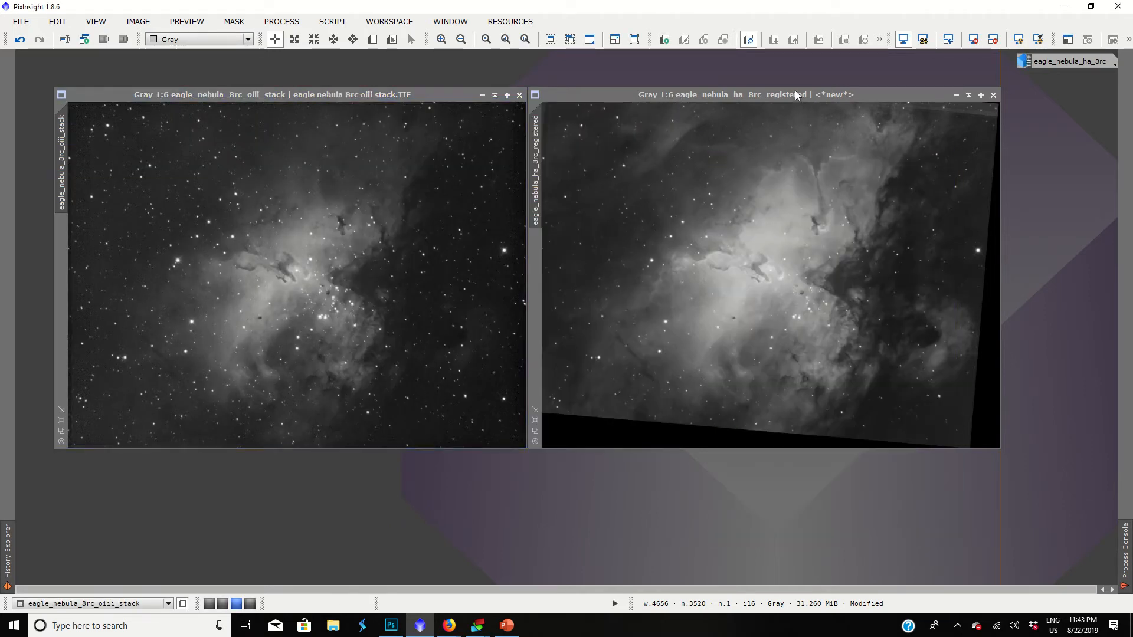
Open the RangeSelection process and place it between the OIII and Ha images, moving the Ha window aside.
drag(795, 95, 829, 103)
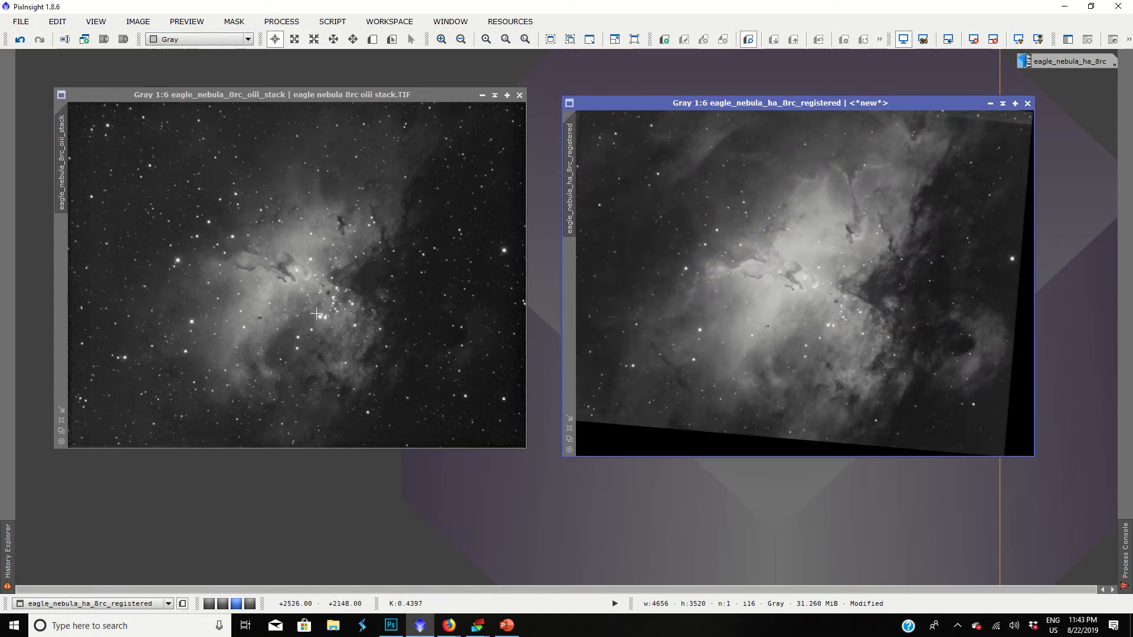
click(282, 22)
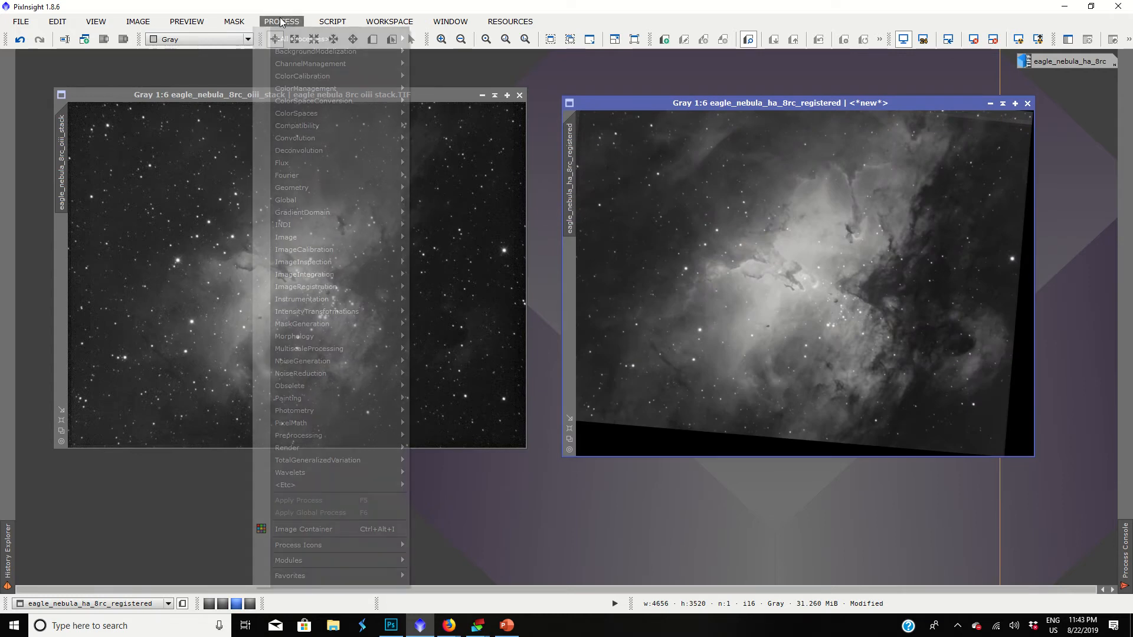
mouse_move(286, 39)
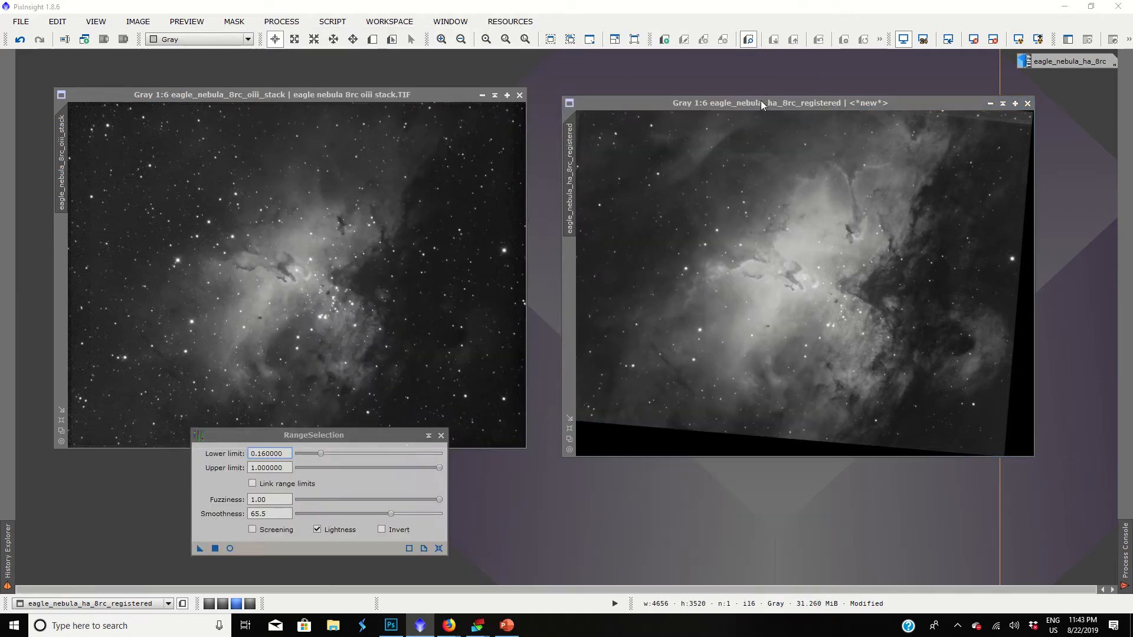
drag(762, 102, 835, 94)
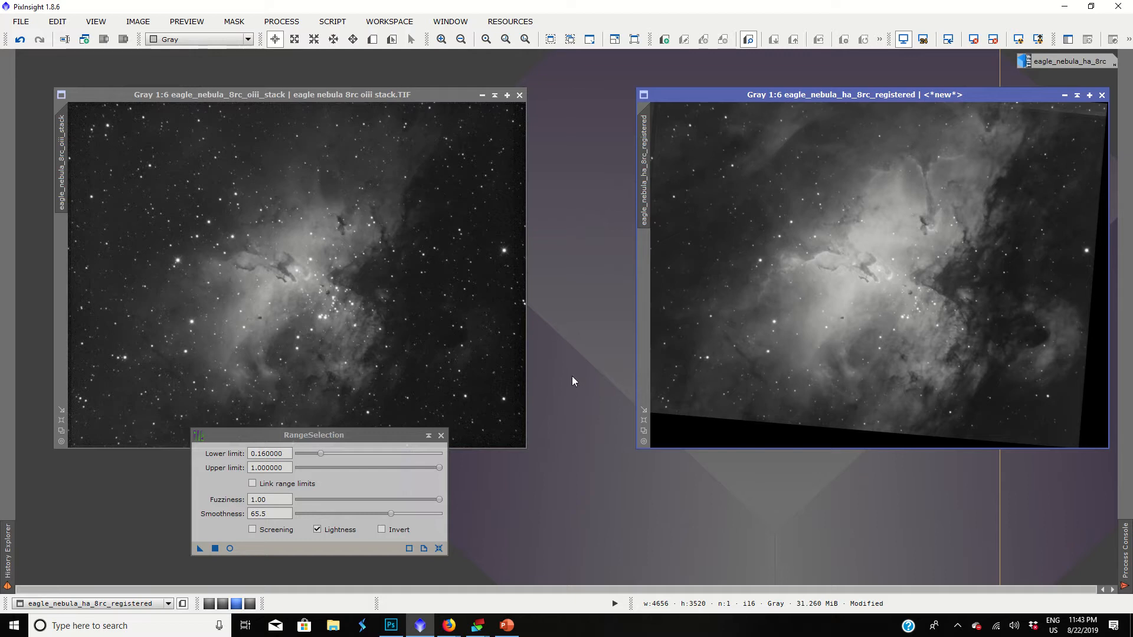
drag(286, 438, 589, 302)
drag(621, 232, 651, 188)
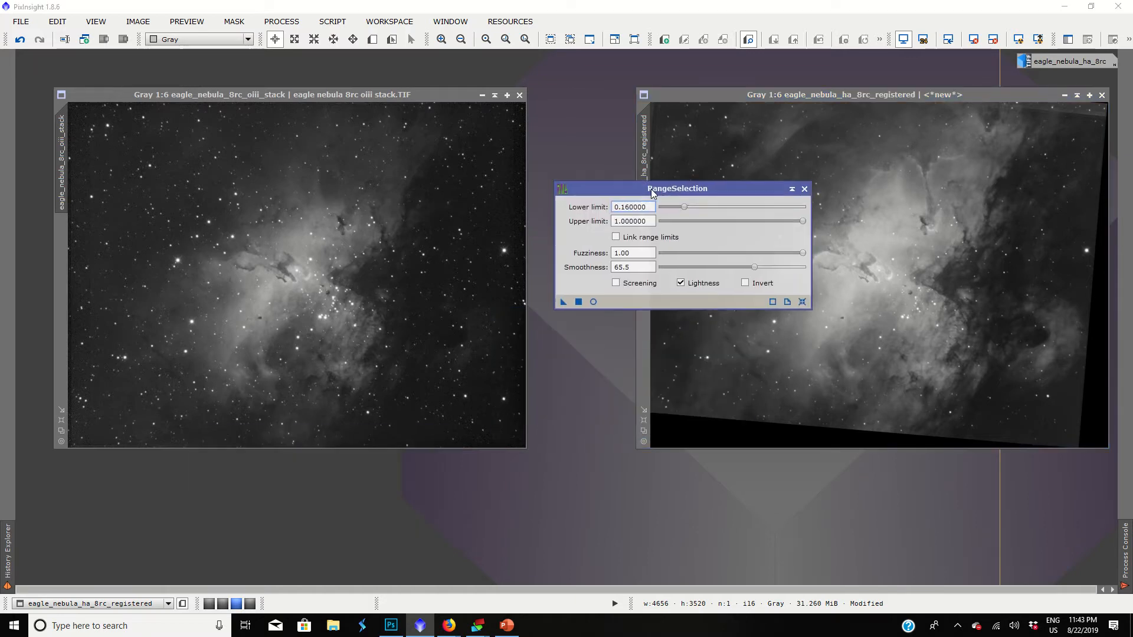
Show a real-time RangeSelection preview of the OIII stack beside the dialog and set the smoothness to 0.
click(493, 309)
click(593, 302)
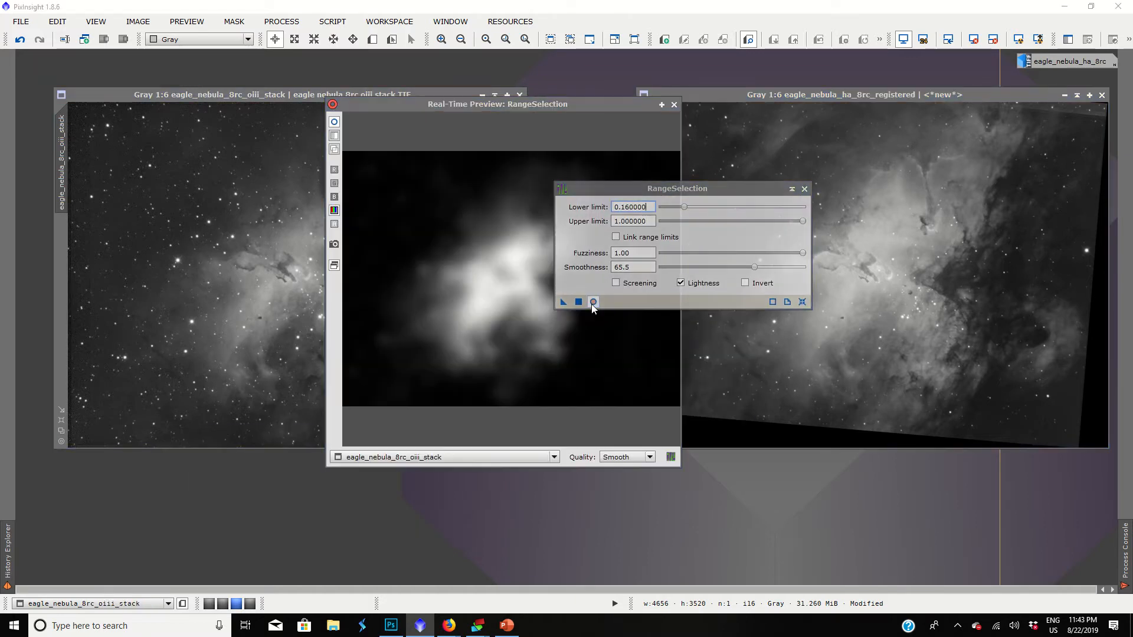
drag(536, 104, 417, 117)
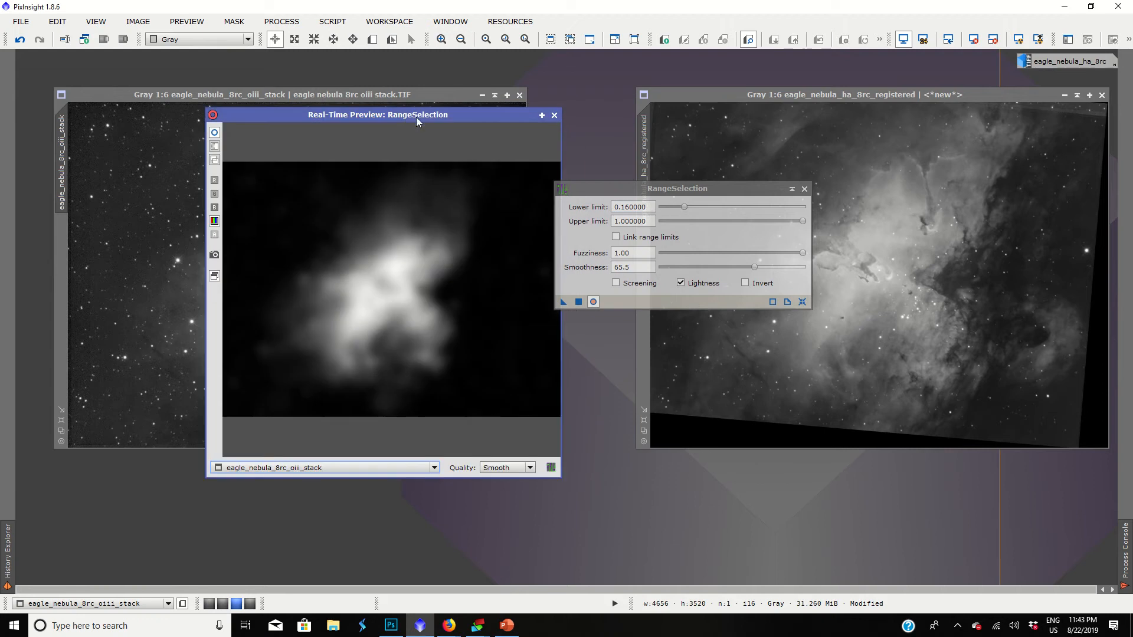
click(684, 207)
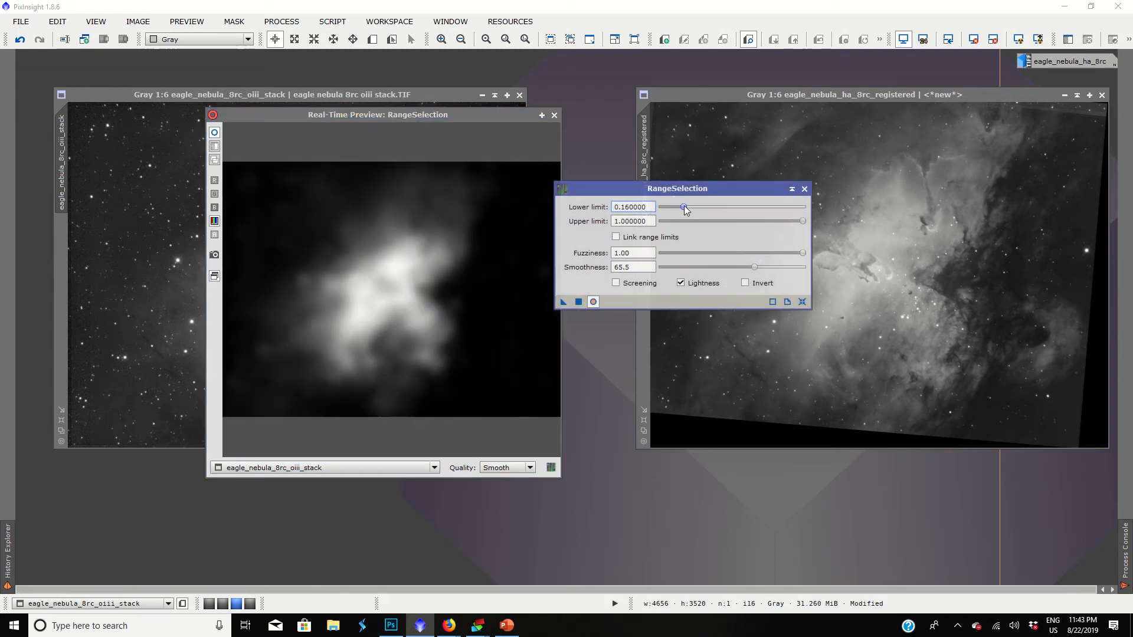
drag(756, 267, 658, 268)
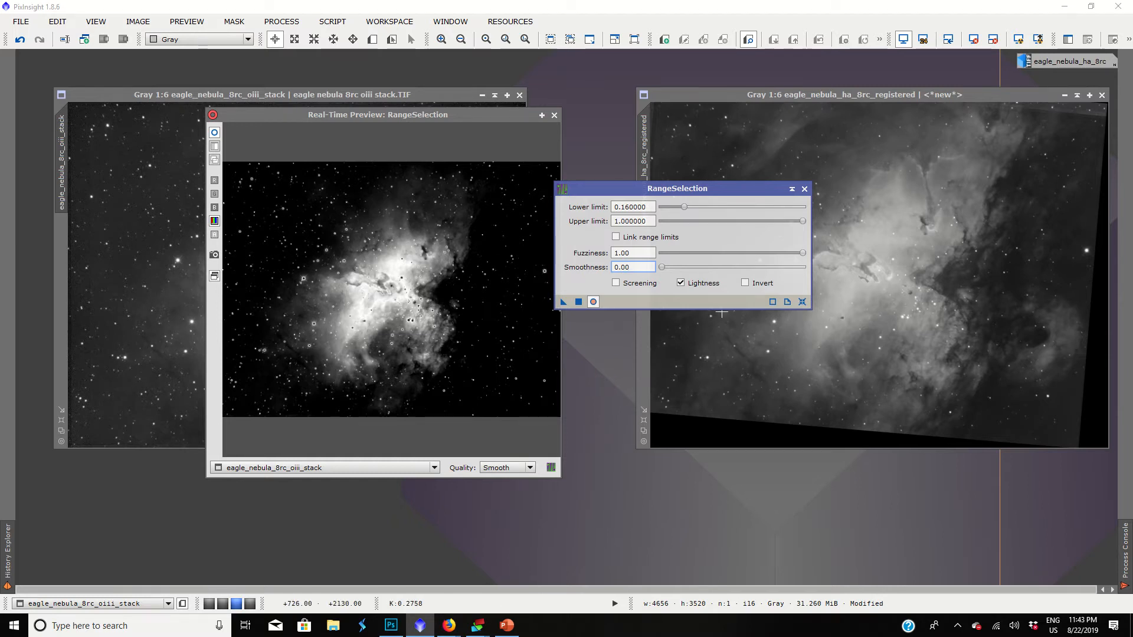
Try a lower limit of 0.14, fuzziness of 0.74 and smoothness of 60 in RangeSelection, and reset its parameters.
drag(662, 268, 738, 268)
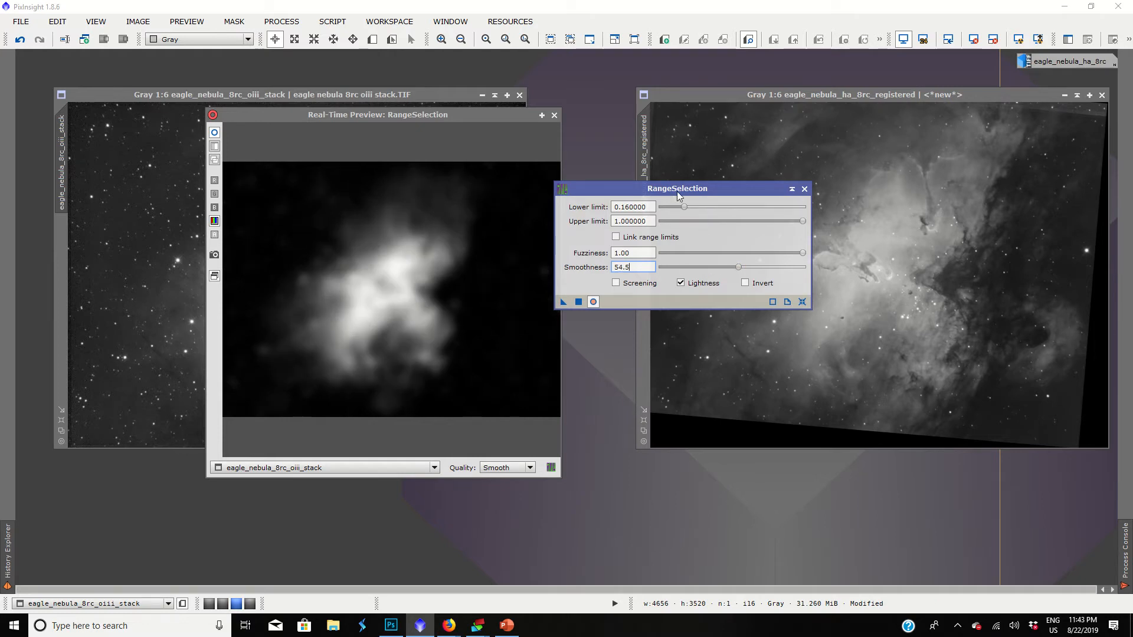
click(685, 206)
mouse_move(680, 211)
mouse_down()
mouse_move(702, 205)
mouse_move(685, 207)
mouse_up()
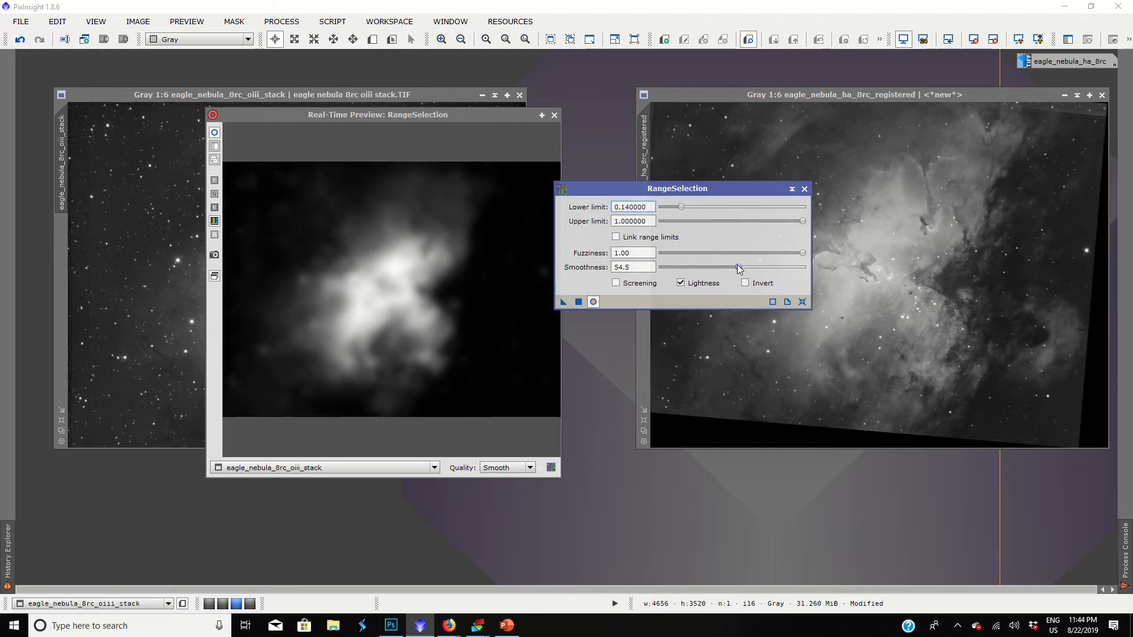
drag(738, 266, 768, 264)
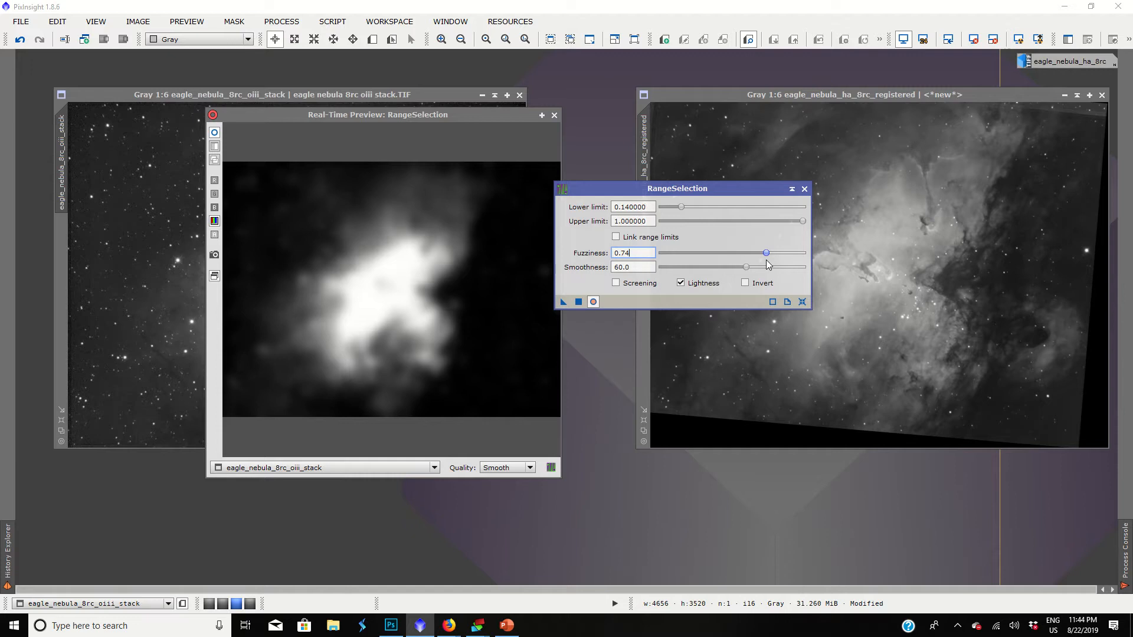
click(800, 304)
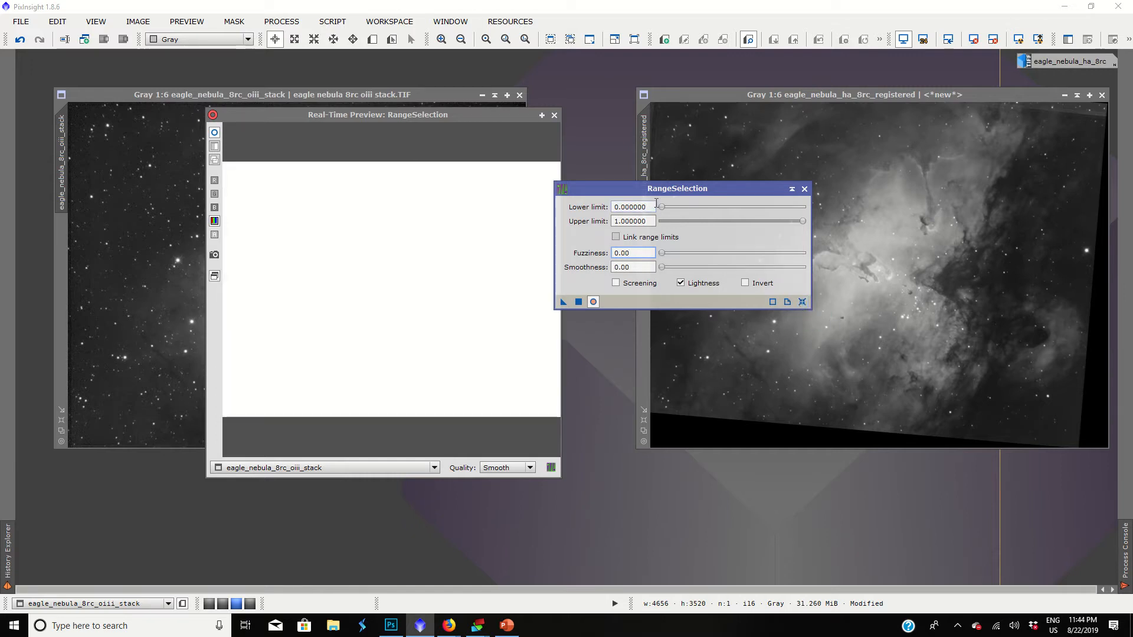
Set the RangeSelection smoothness to 59, fuzziness to 0.68 and lower limit to 0.14 for the OIII stack.
drag(661, 208, 684, 203)
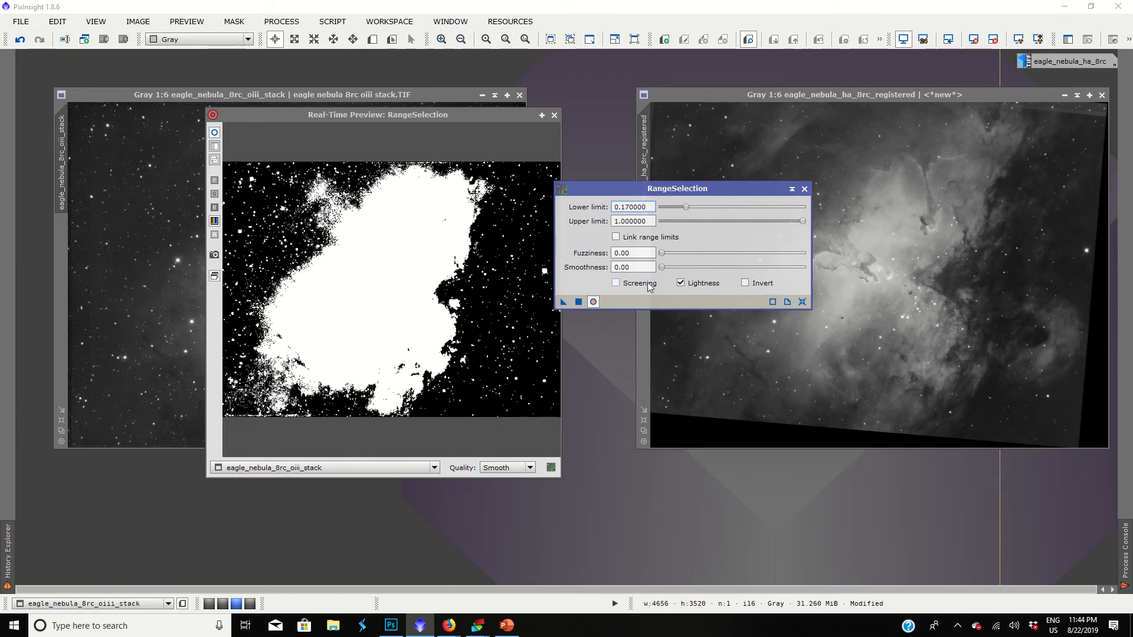
drag(664, 268, 747, 254)
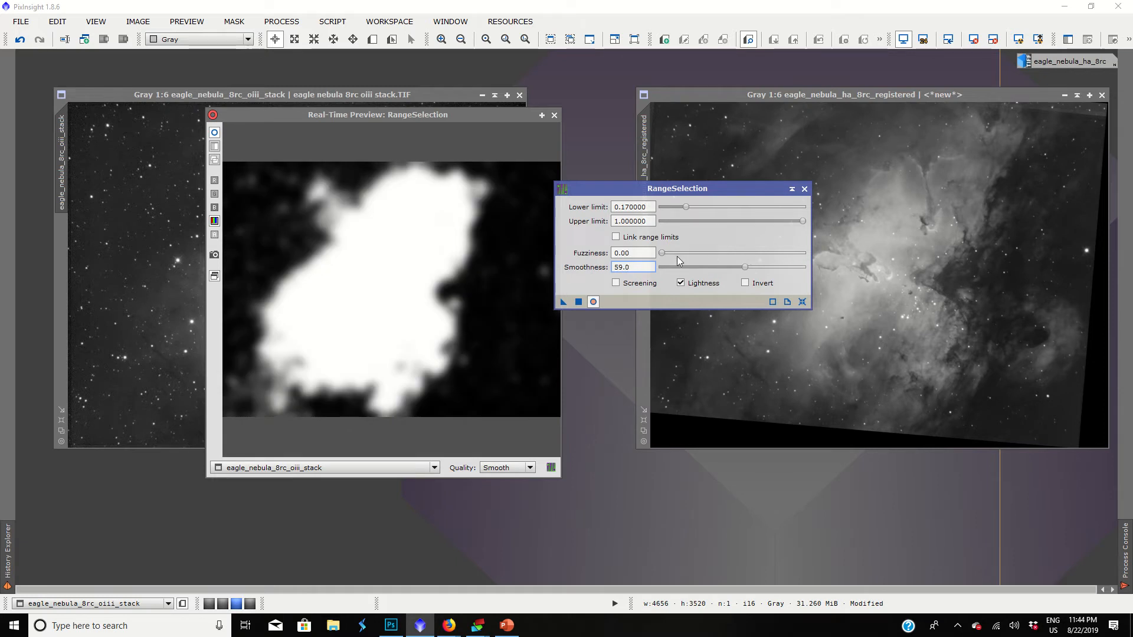
drag(662, 254, 755, 236)
drag(687, 207, 683, 210)
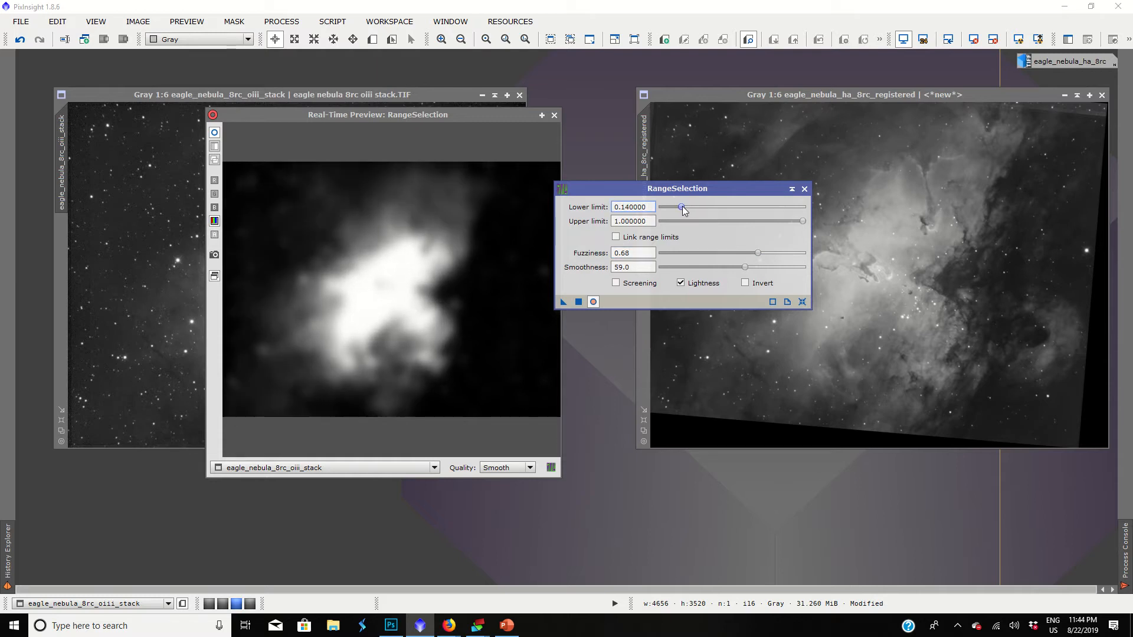
Try a fuzziness of 0.44, return it to 0.68, and try a lower limit of 0.16.
drag(756, 253, 724, 254)
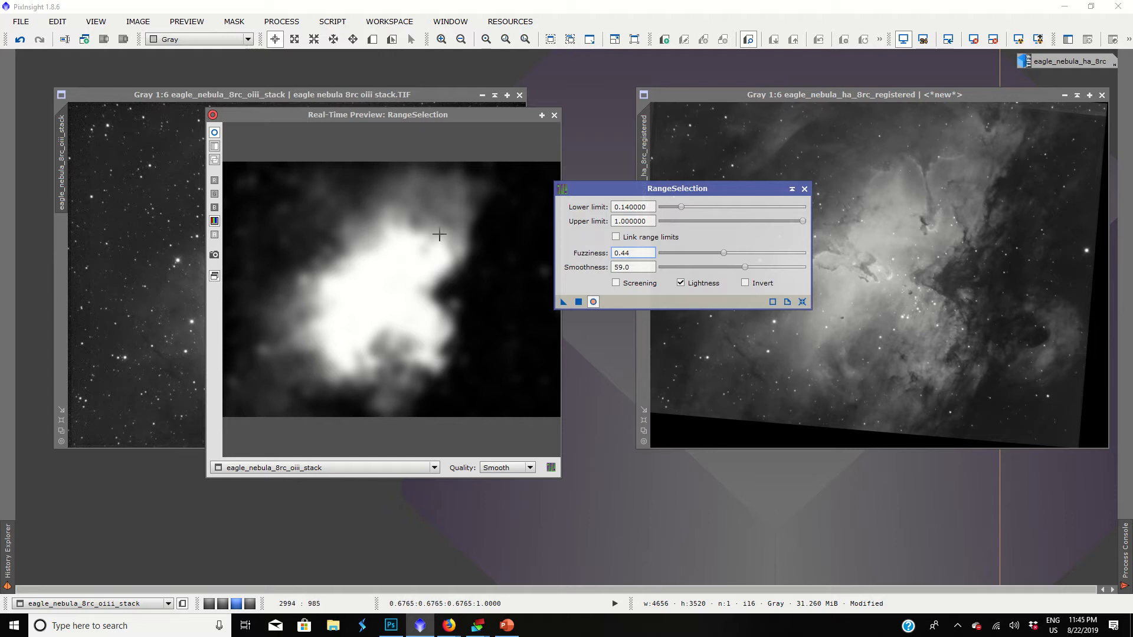
drag(724, 253, 759, 251)
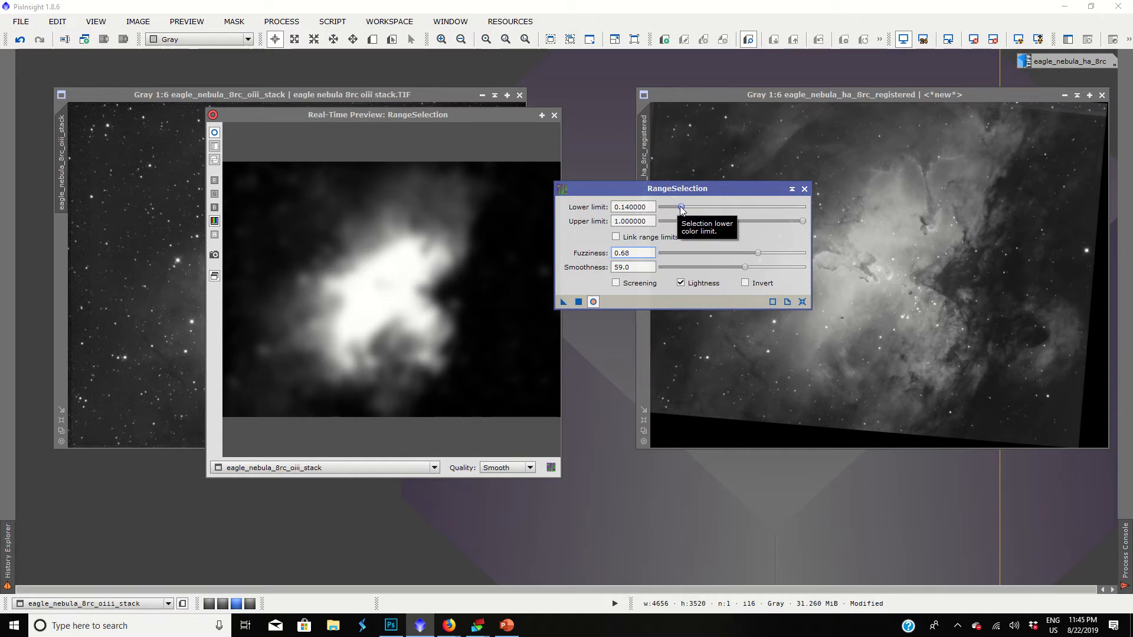
drag(683, 210, 683, 207)
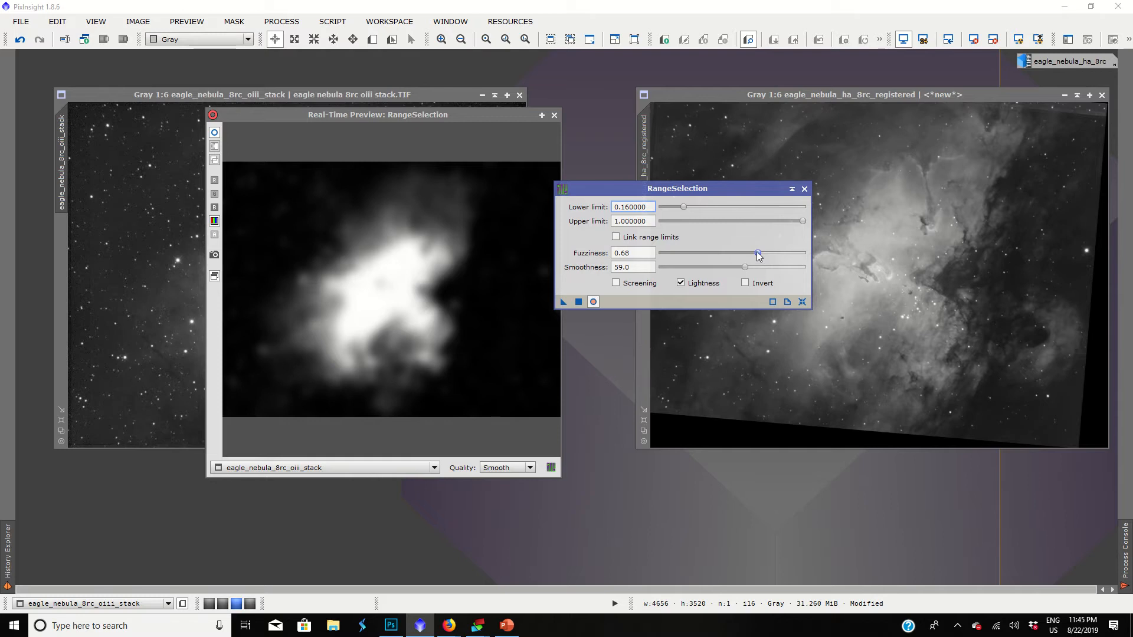
Set fuzziness to 0.76 and lower limit to 0.14, generate the range mask from the OIII stack, and close RangeSelection.
drag(759, 254, 770, 246)
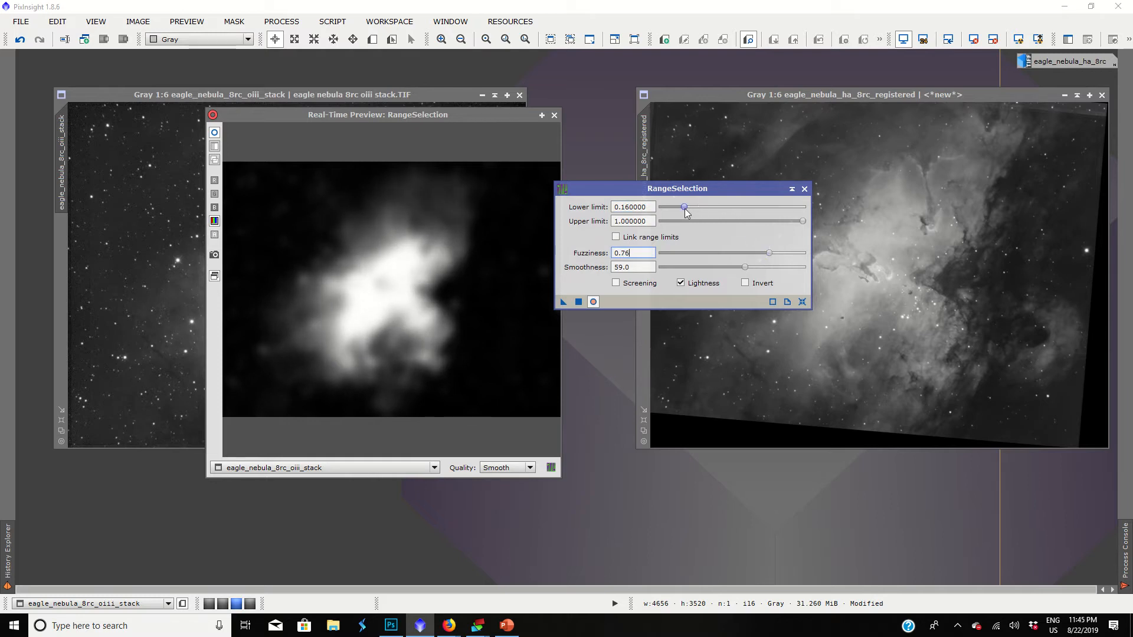
drag(685, 209, 682, 208)
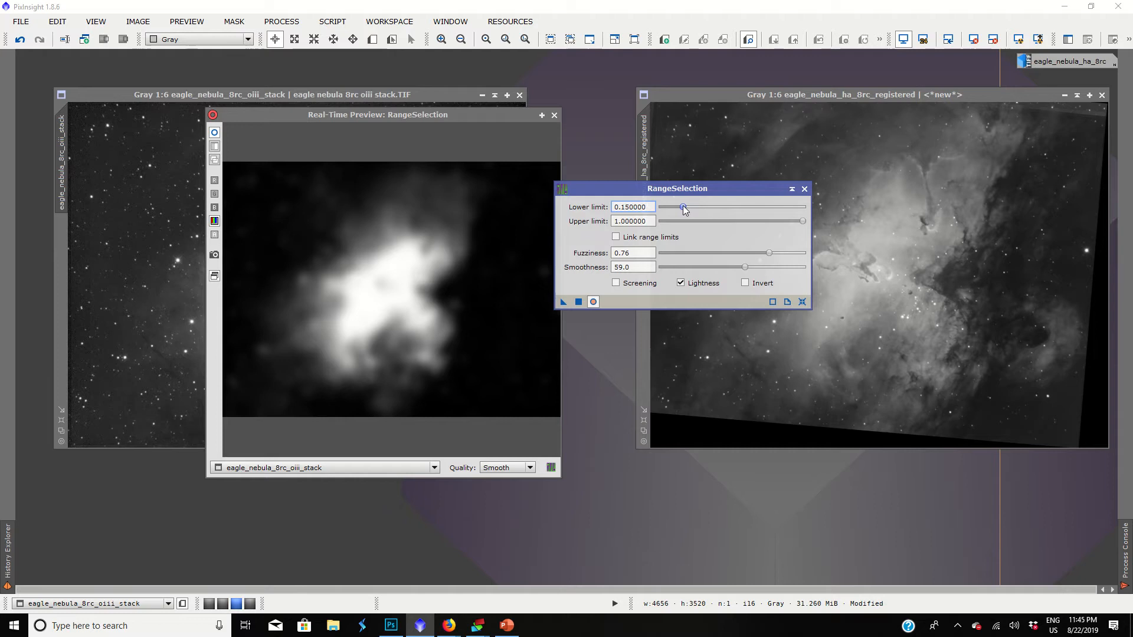
click(579, 302)
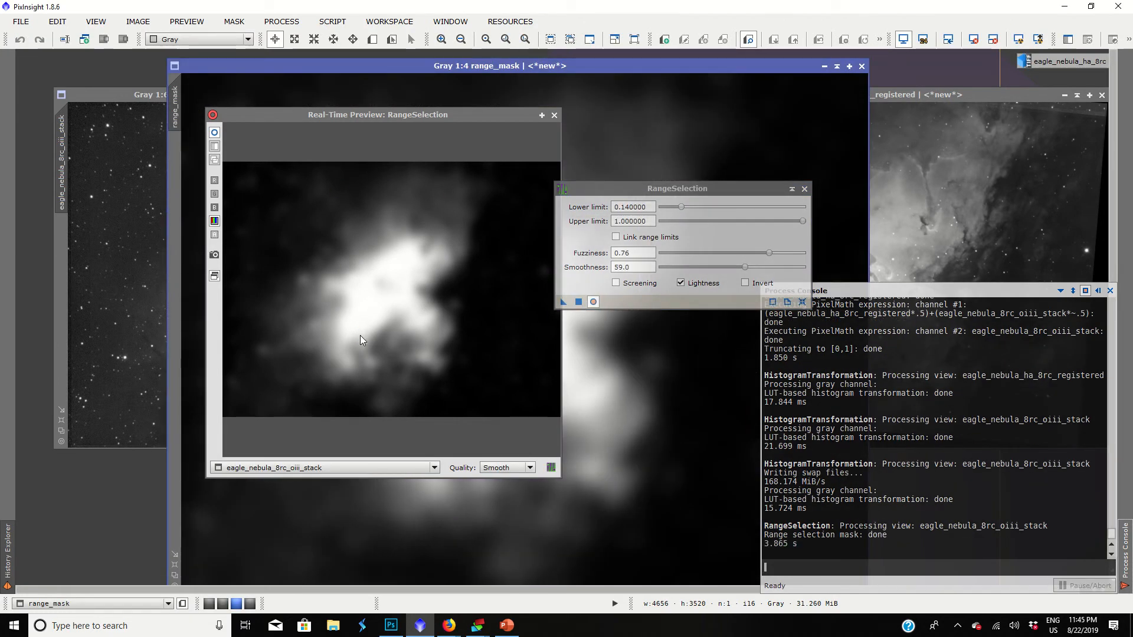
click(555, 115)
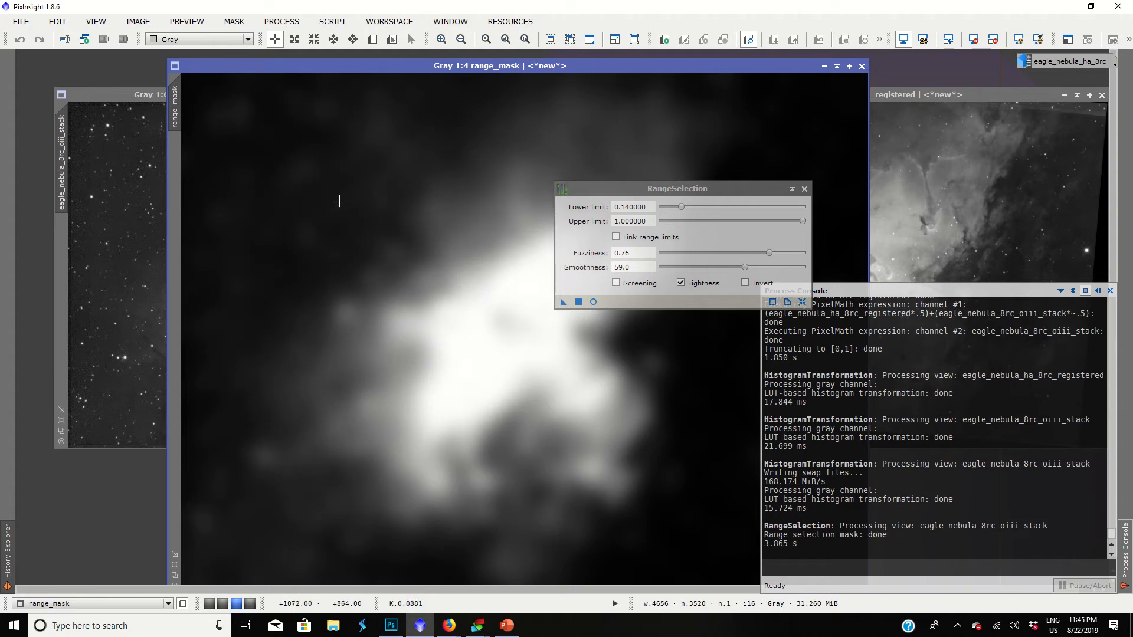
click(804, 188)
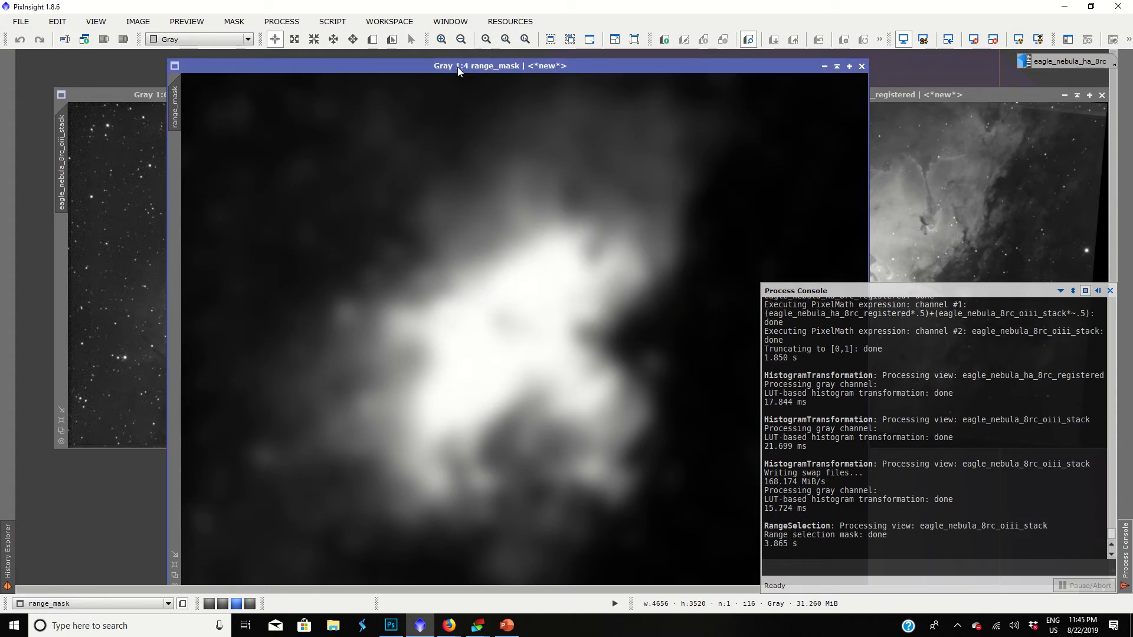
Apply range_mask as the mask of the OIII stack and show its red overlay.
drag(458, 65, 575, 95)
drag(291, 139, 65, 258)
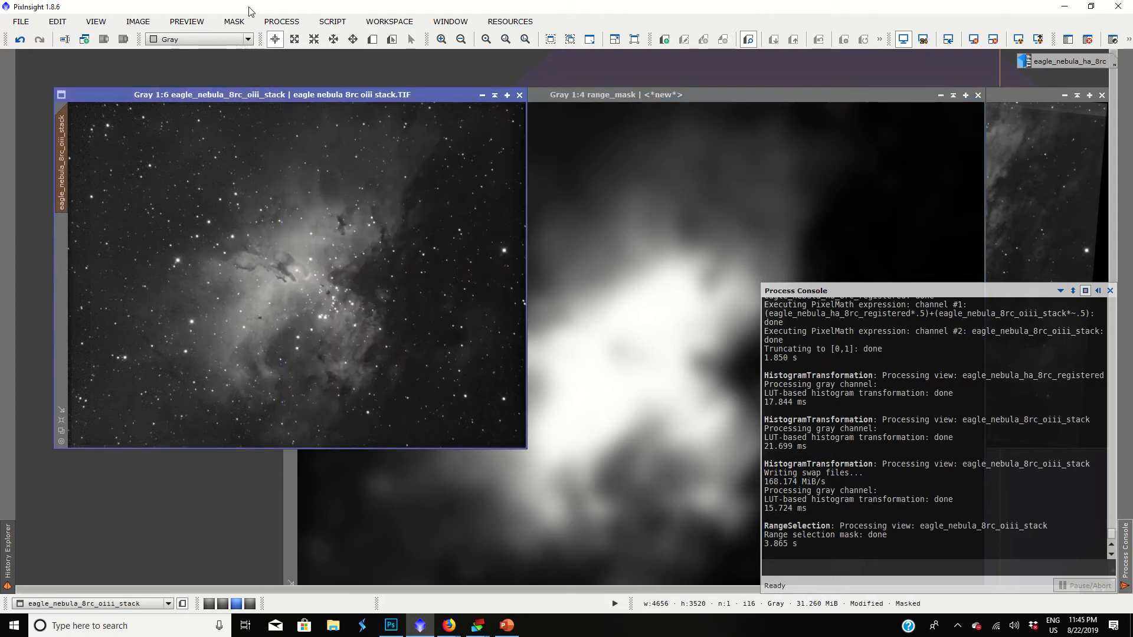
click(236, 21)
click(244, 101)
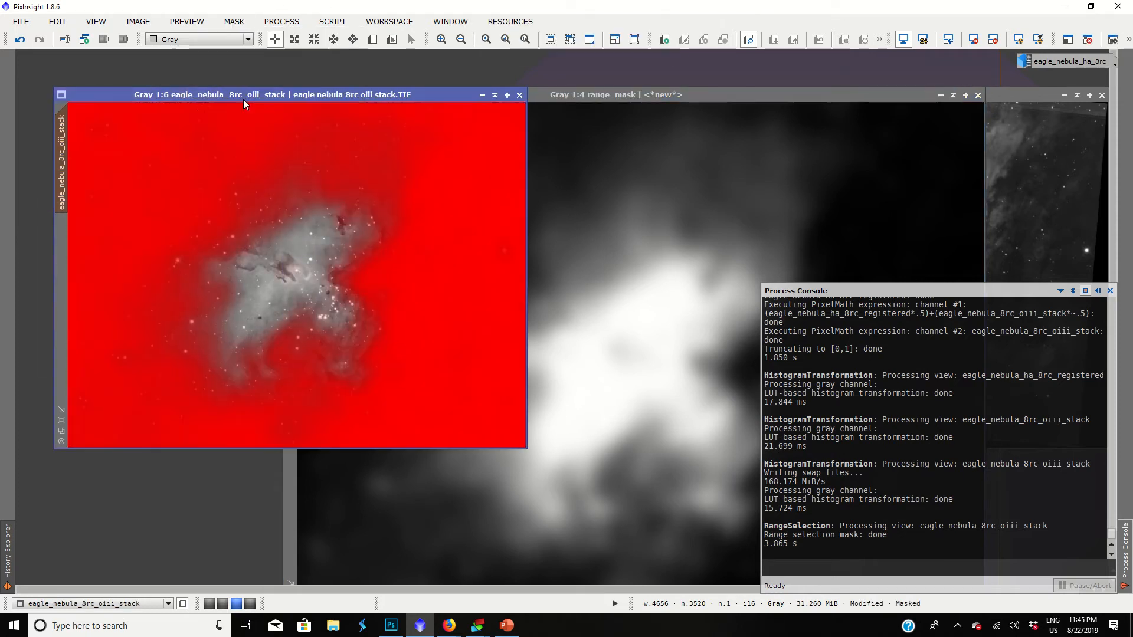
Hide the red mask overlay on the OIII stack while keeping the mask active.
click(233, 22)
click(166, 78)
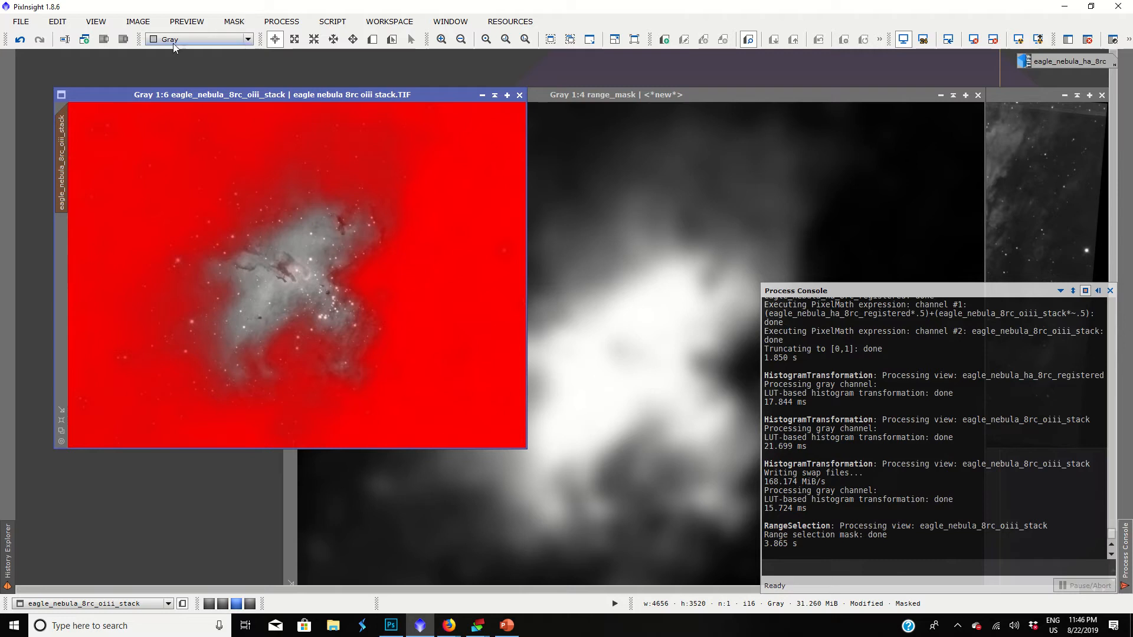
click(233, 22)
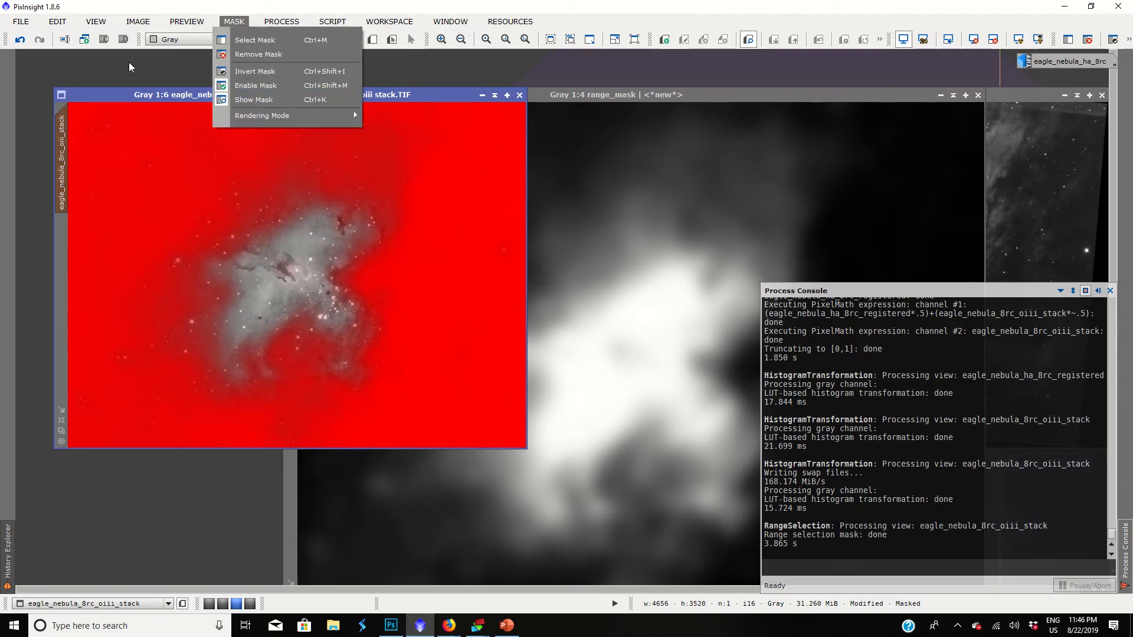
click(230, 86)
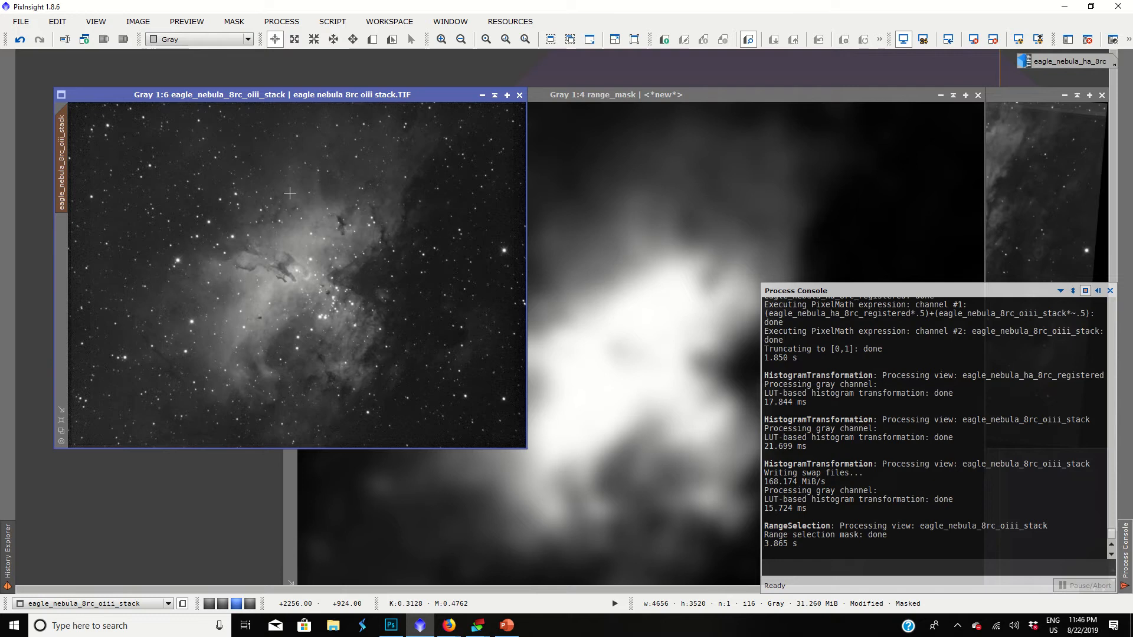
Open HistogramTransformation, reset its settings and start a real-time preview of the masked OIII stack.
click(281, 21)
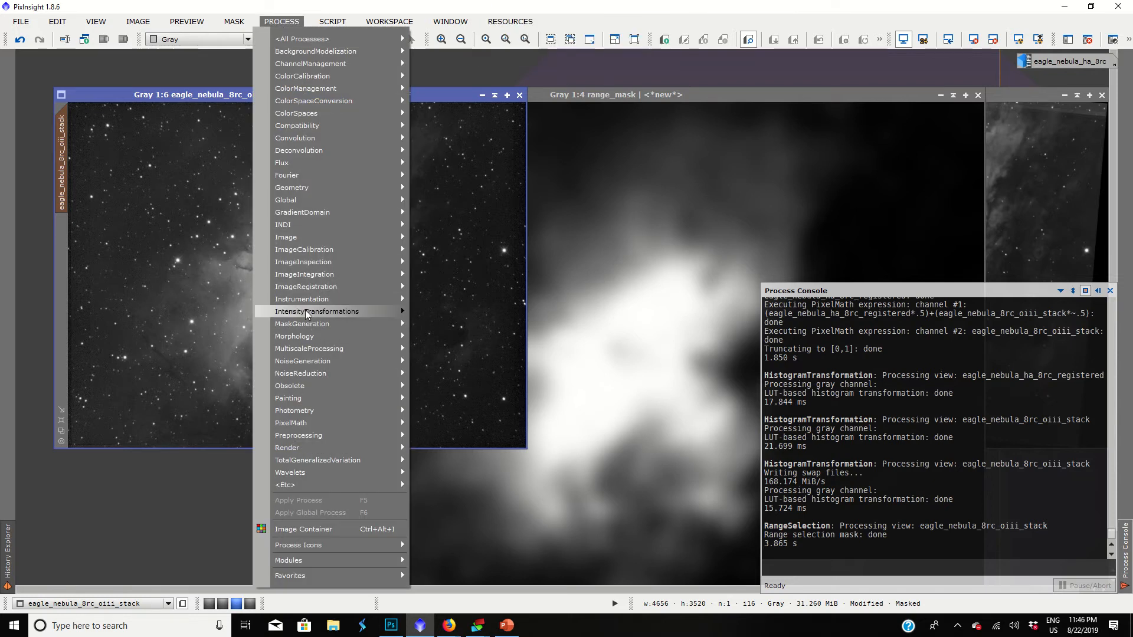
mouse_move(306, 312)
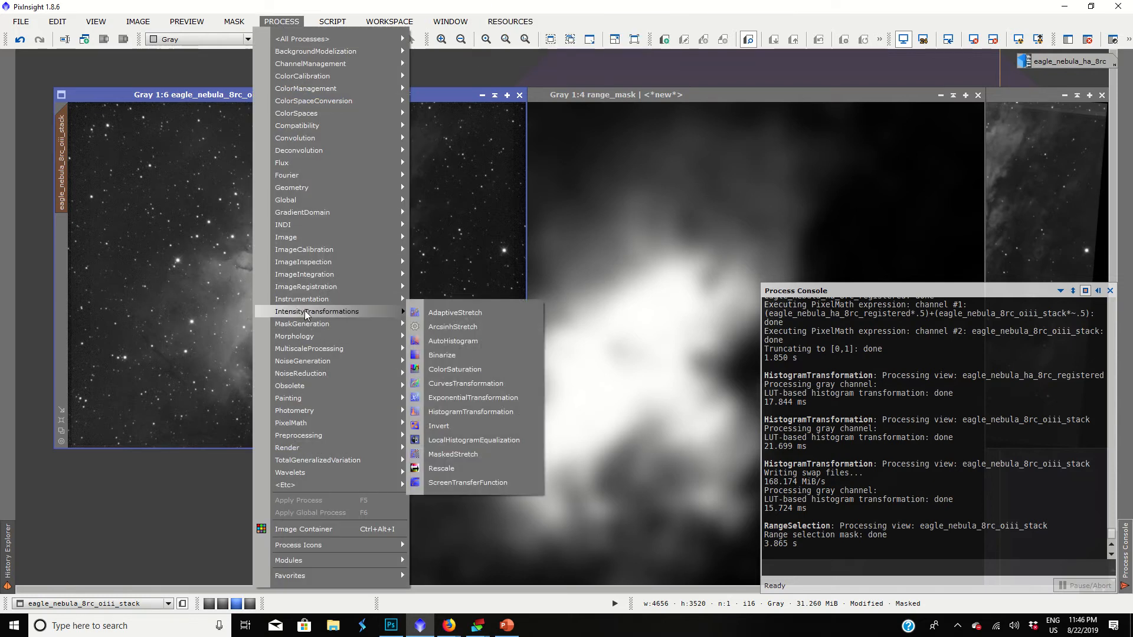
click(468, 413)
click(945, 535)
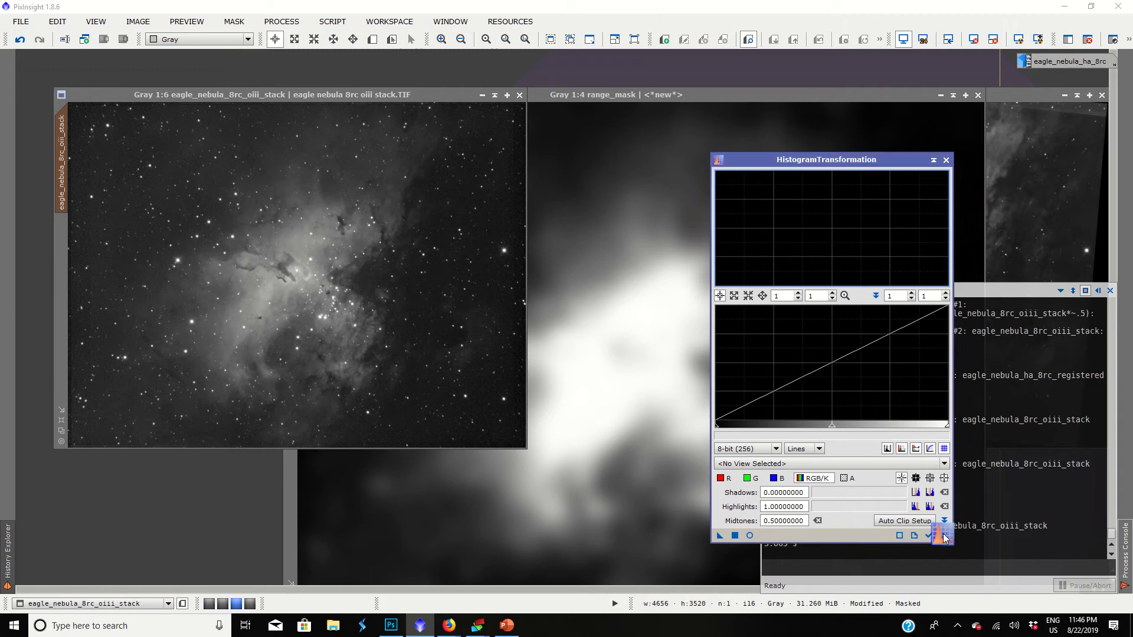
click(750, 535)
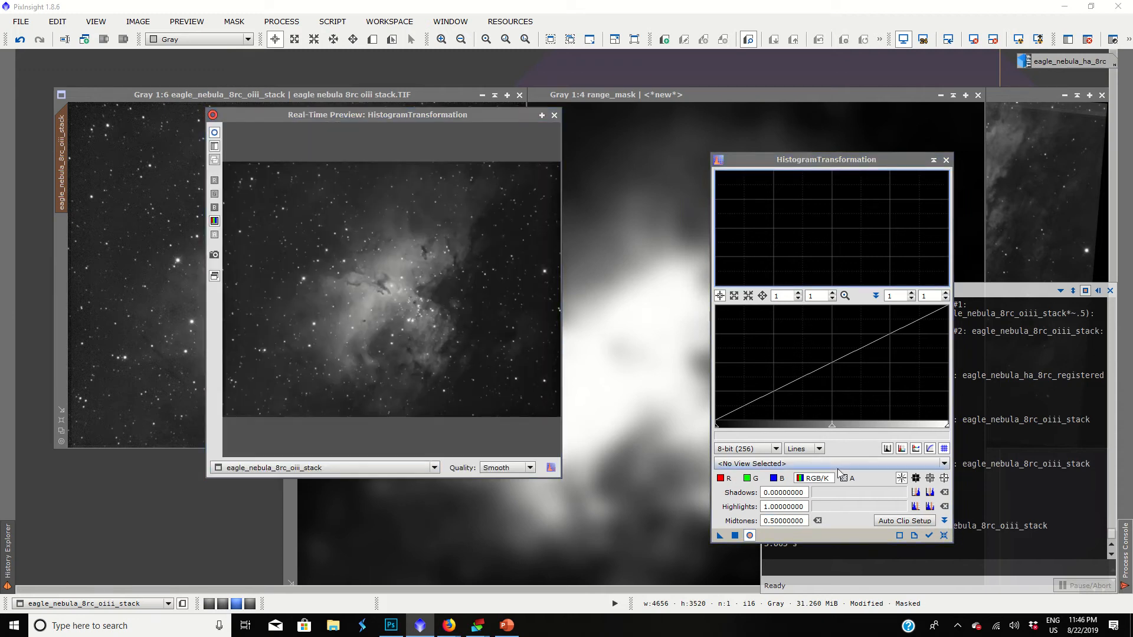
Lower the midtones to about 0.17, apply the stretch to the masked OIII stack, and close HistogramTransformation with its preview.
drag(834, 430, 801, 424)
mouse_move(802, 423)
mouse_down()
mouse_move(717, 427)
mouse_move(825, 423)
mouse_move(802, 427)
mouse_up()
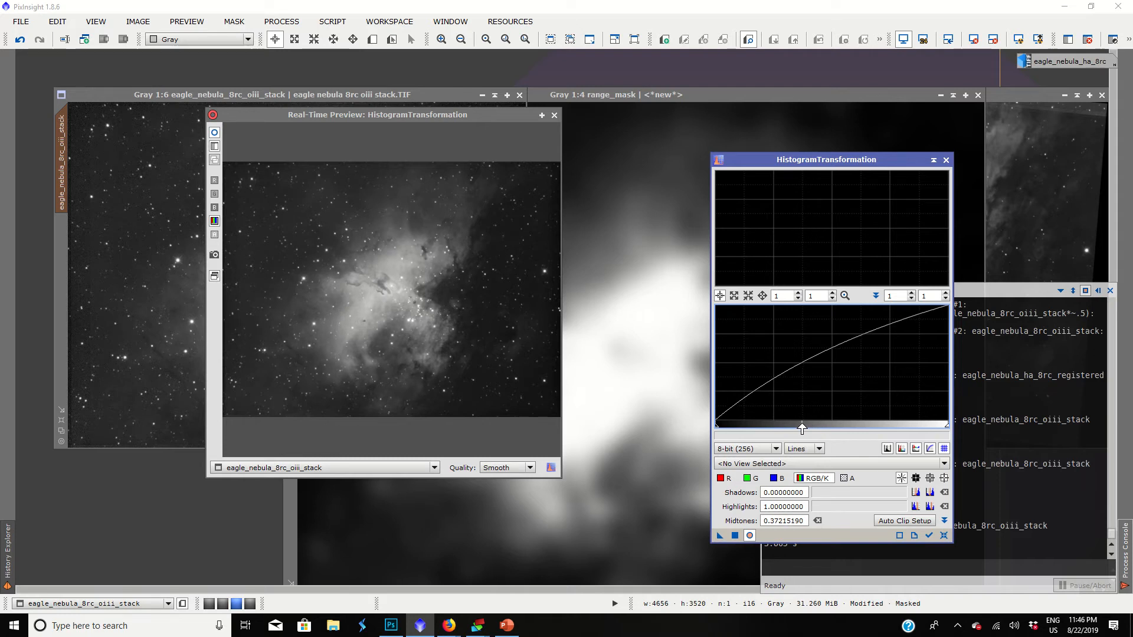
drag(802, 427, 765, 426)
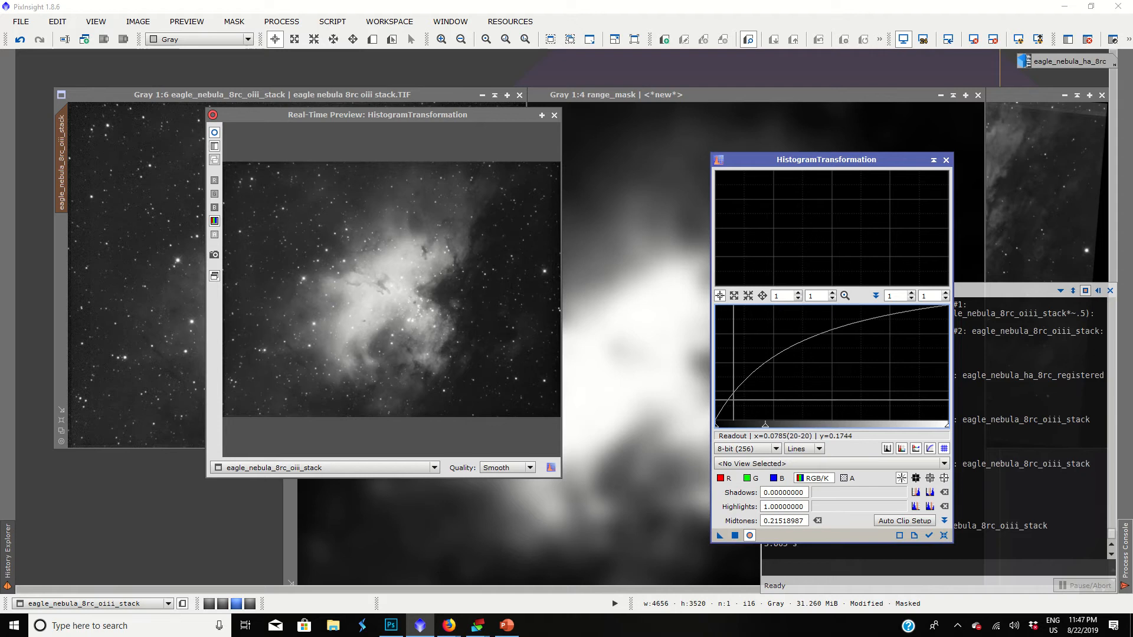
drag(766, 427, 755, 431)
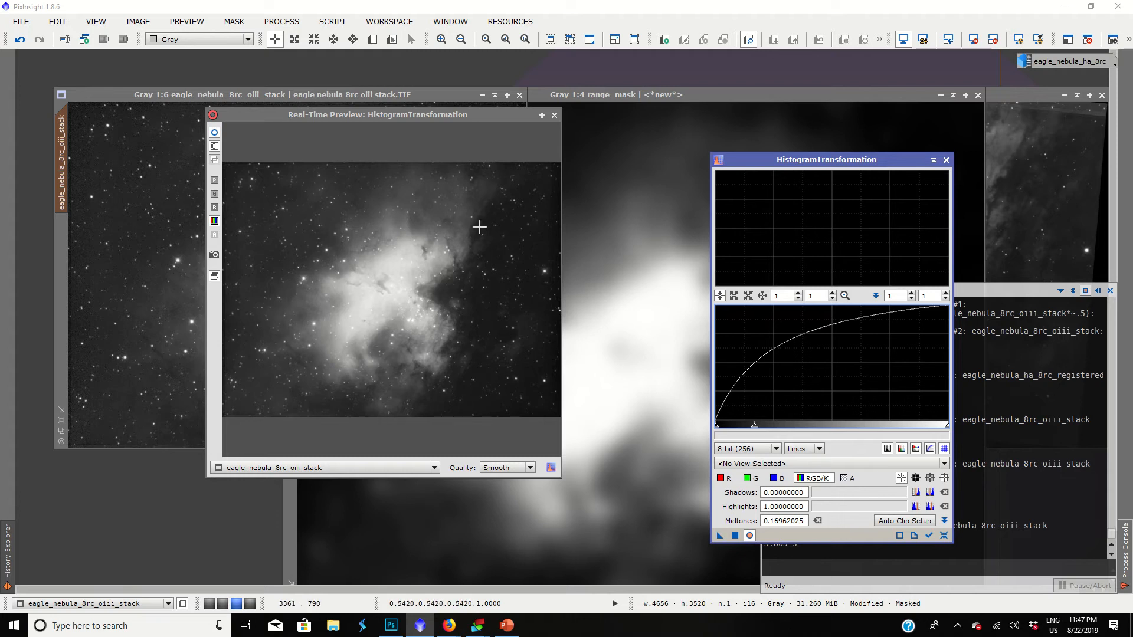
click(734, 535)
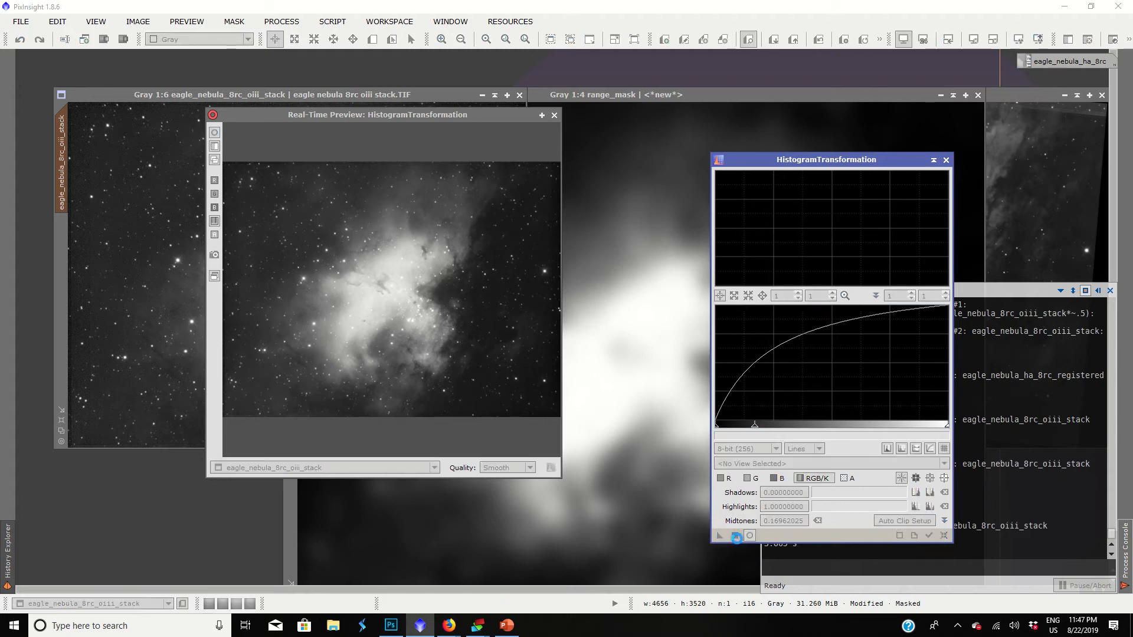
click(554, 114)
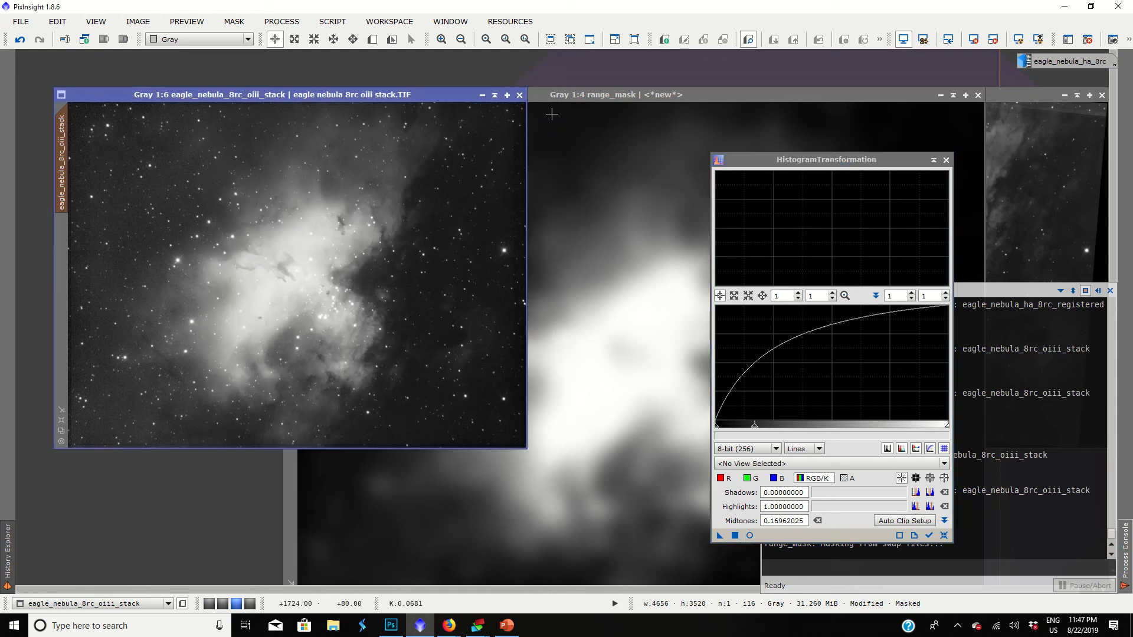
click(946, 160)
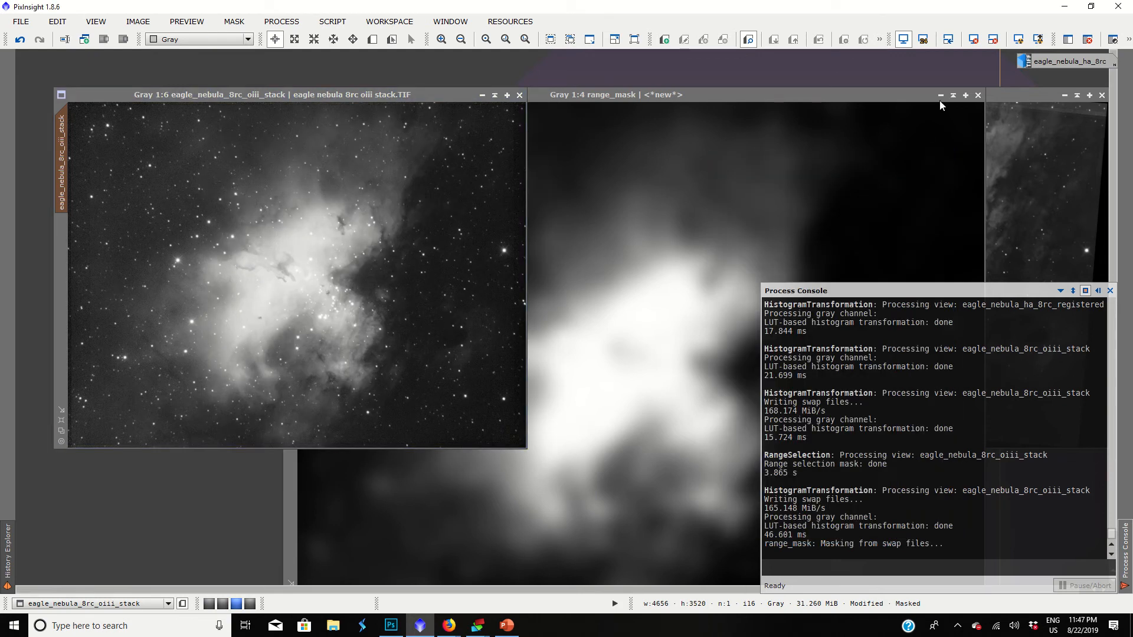
Minimize the range mask beside the other image icon, close the Process Console, and move the Ha image next to the OIII stack.
click(940, 95)
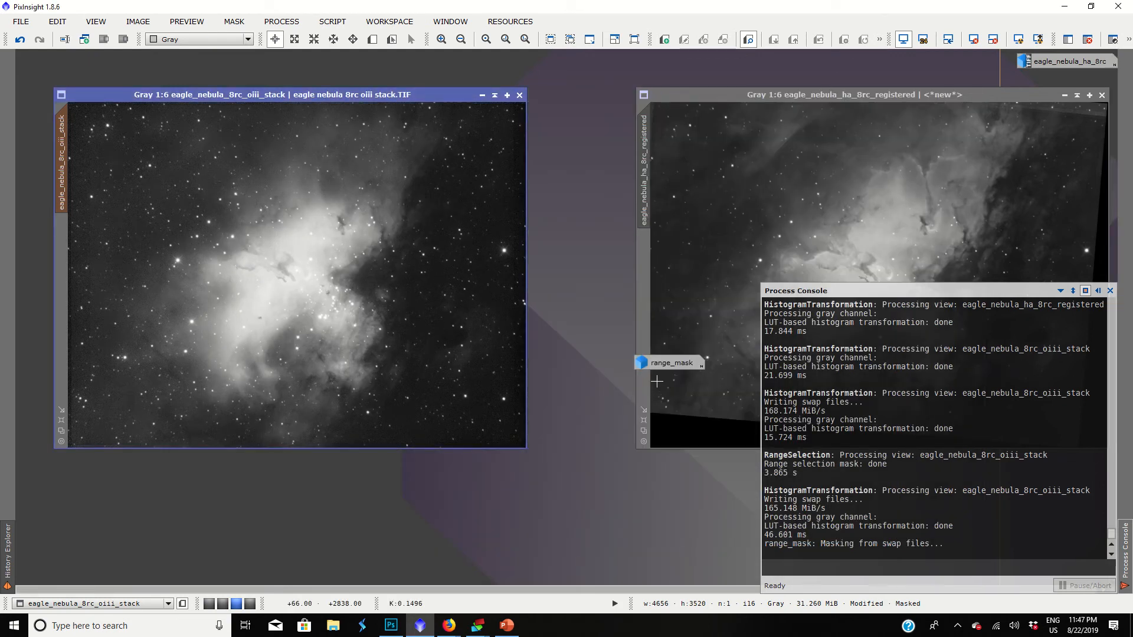
drag(675, 362, 983, 64)
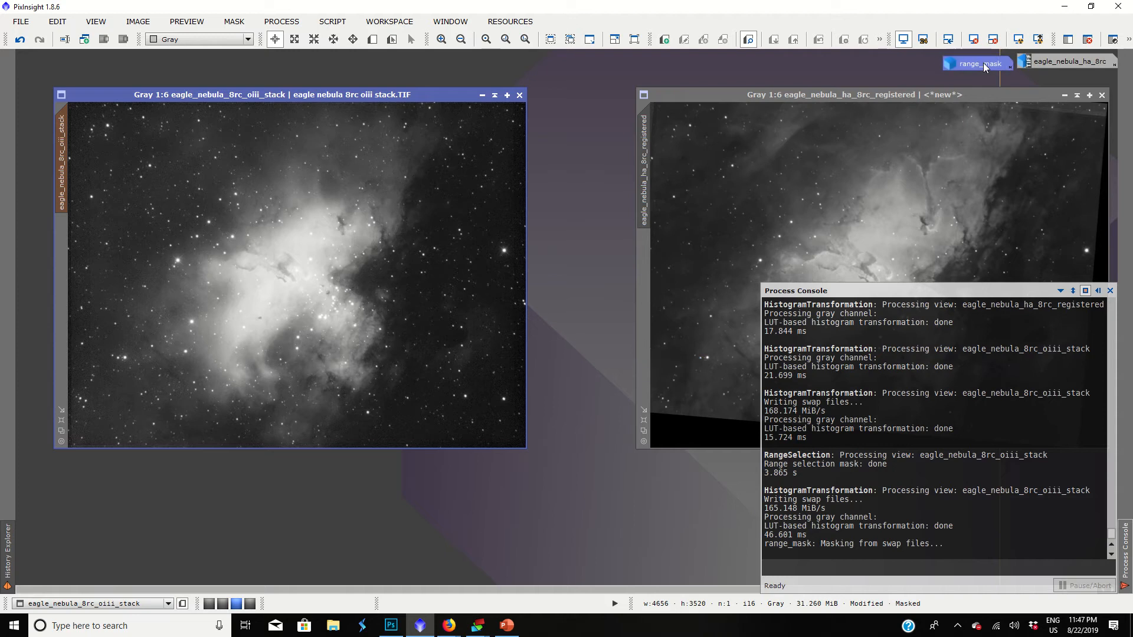
click(1110, 290)
drag(923, 96, 822, 102)
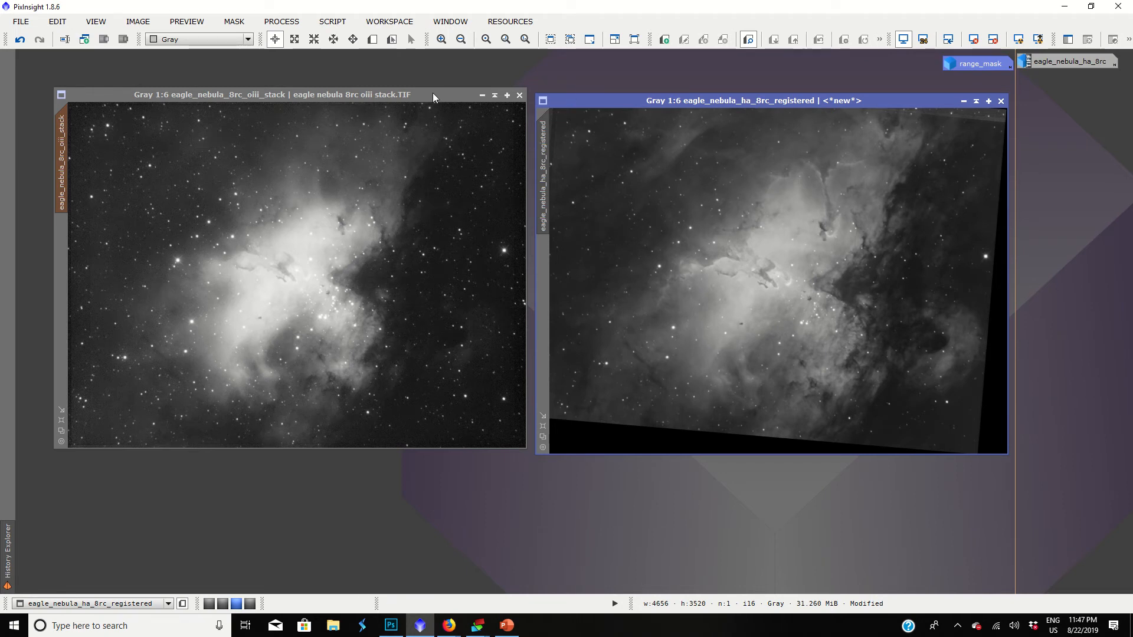
Open the PixelMath process for combining the Ha and OIII images.
click(291, 26)
mouse_move(319, 419)
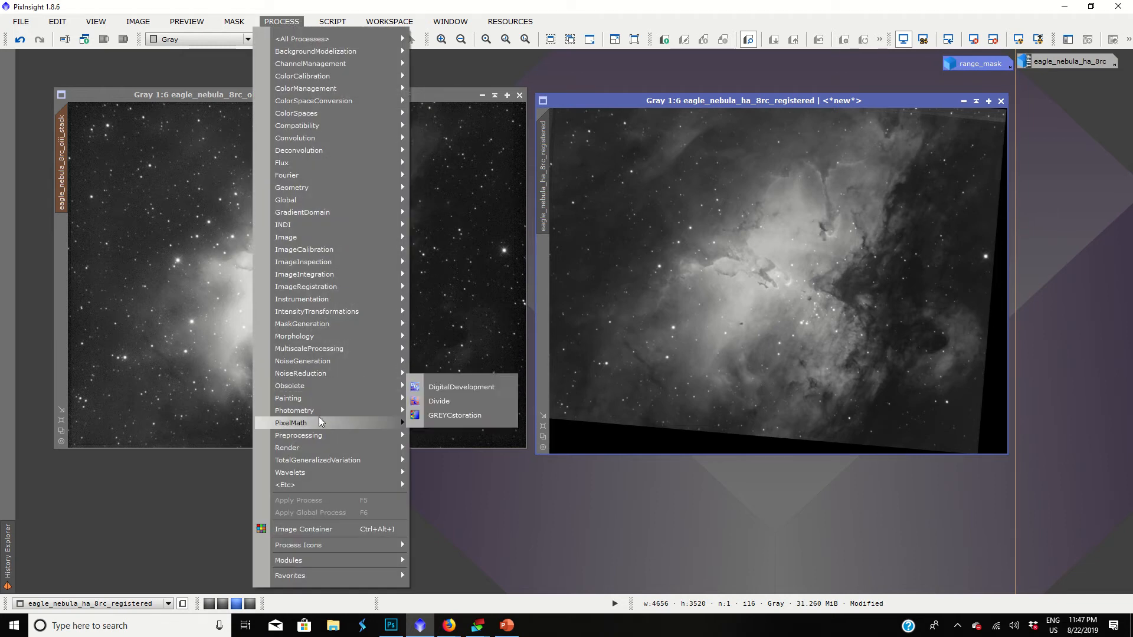
click(432, 422)
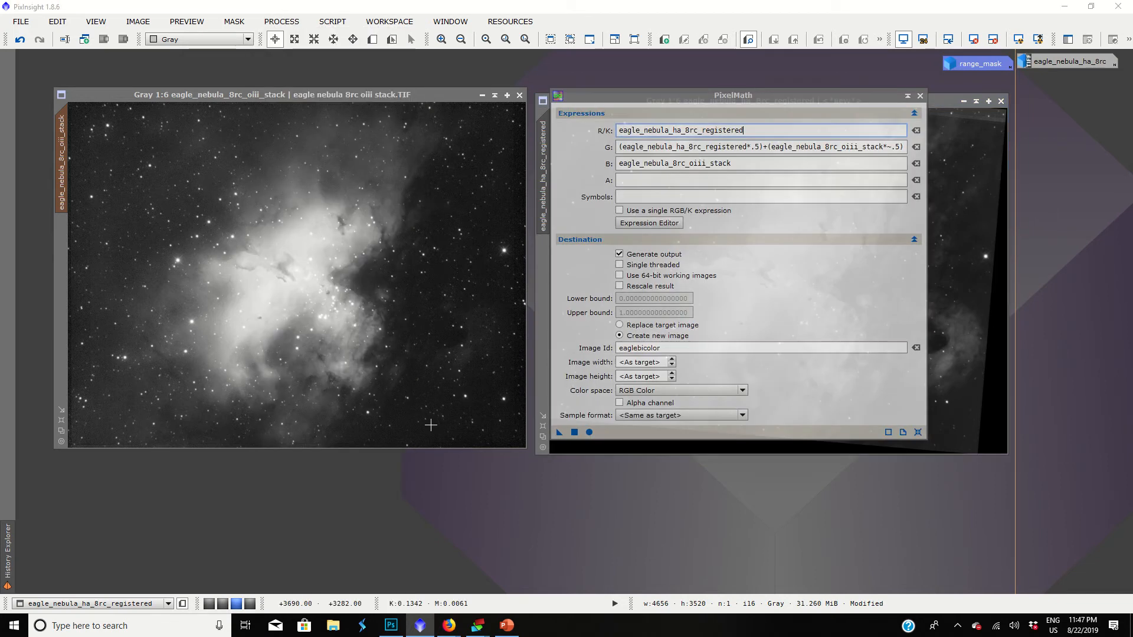
Reset PixelMath, turn off the single RGB/K expression option, and open the Expression Editor.
click(919, 433)
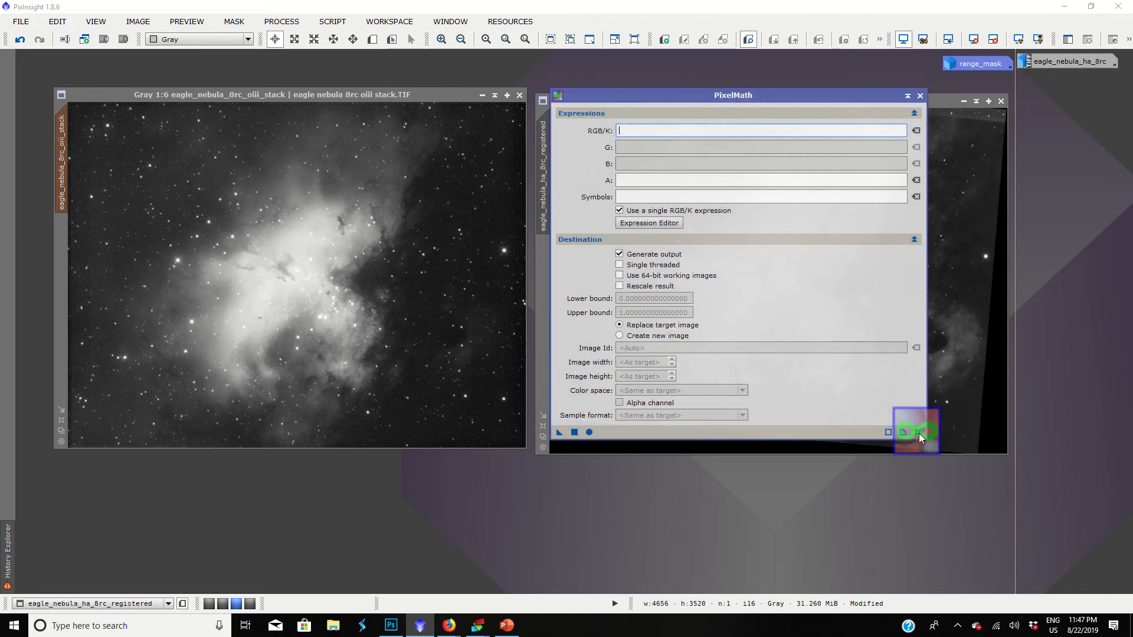
drag(756, 91, 743, 117)
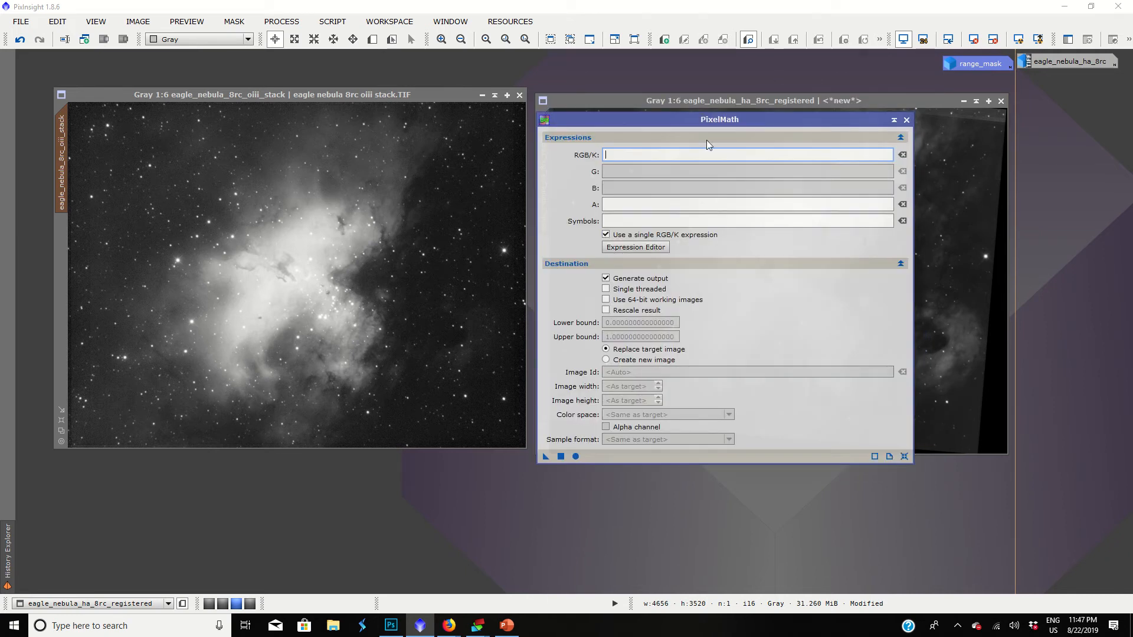
click(624, 238)
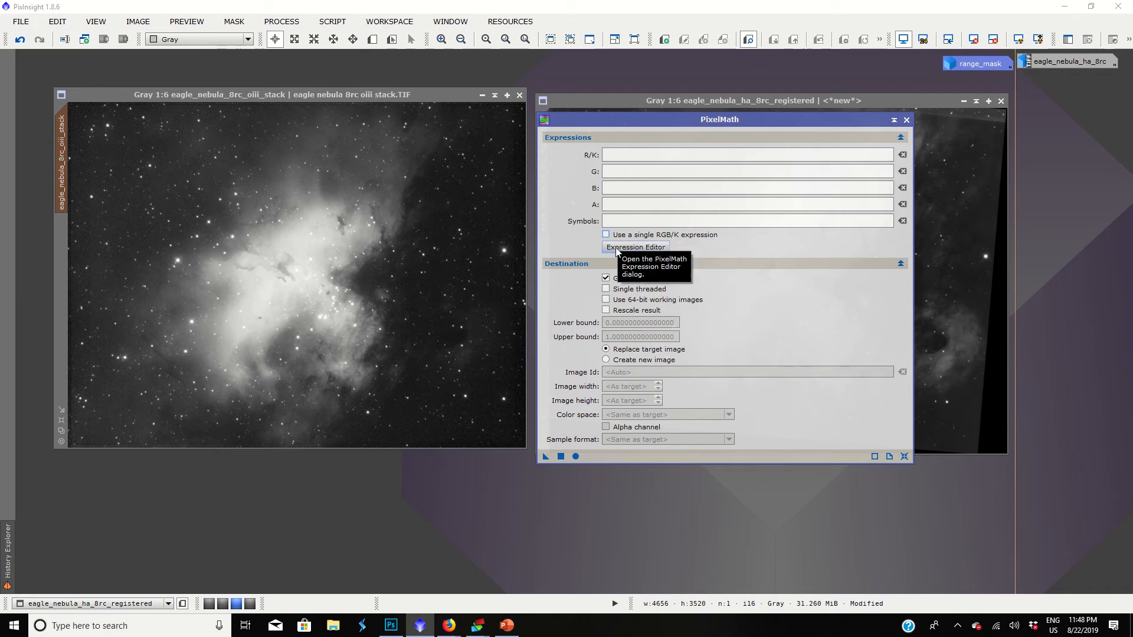
click(618, 250)
Set the R/K expression to eagle_nebula_ha_8rc_registered and the B expression to eagle_nebula_8rc_oiii_stack.
click(353, 152)
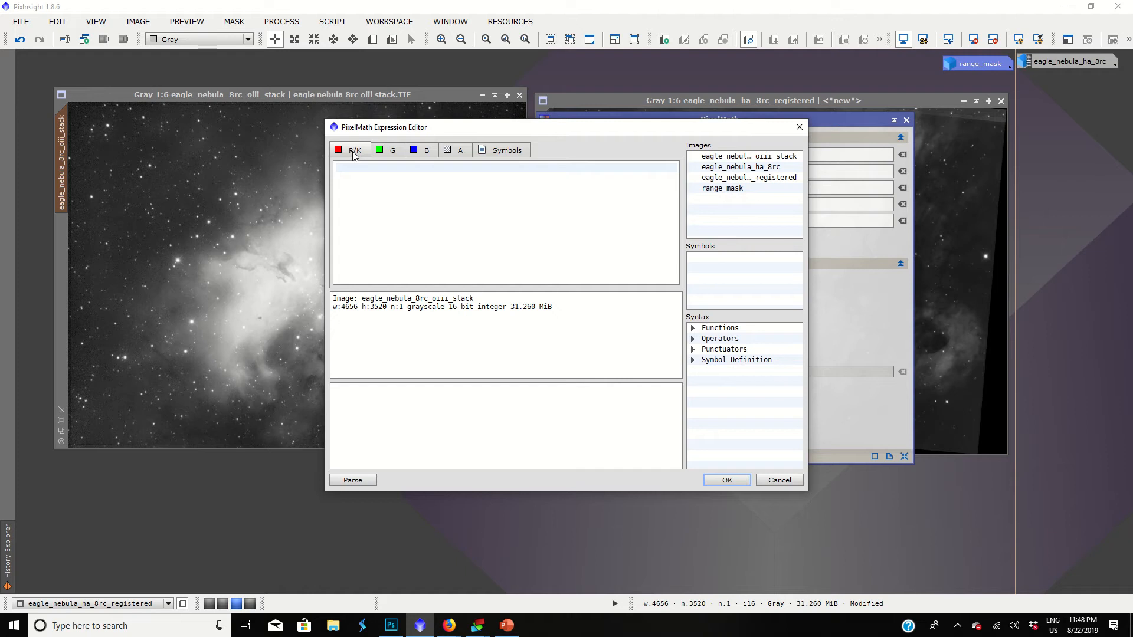
click(767, 178)
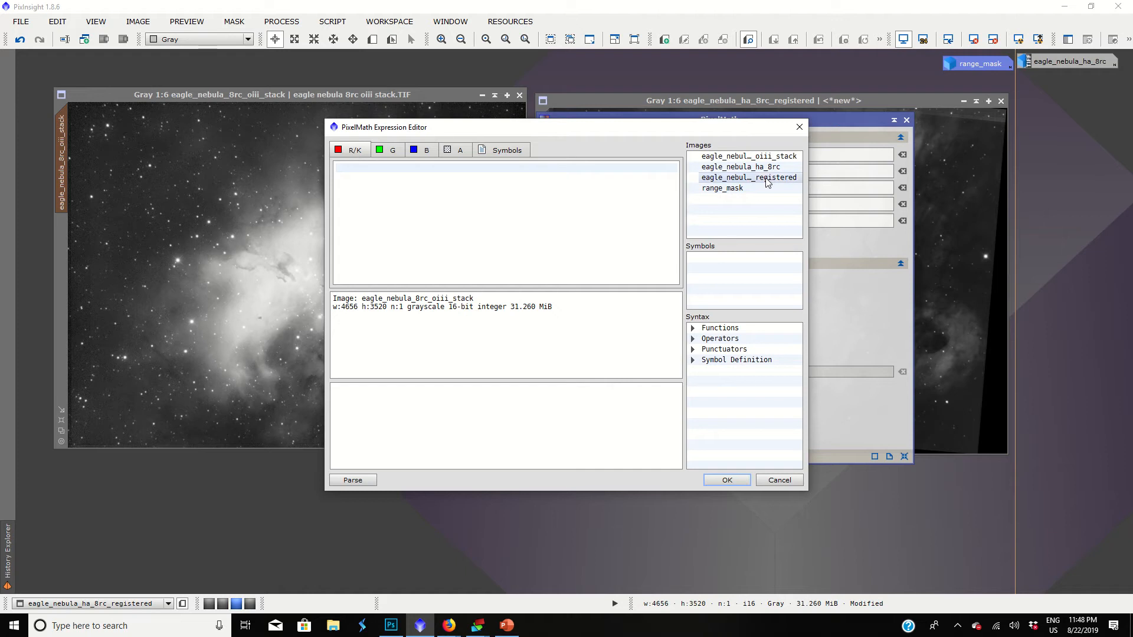
double_click(767, 180)
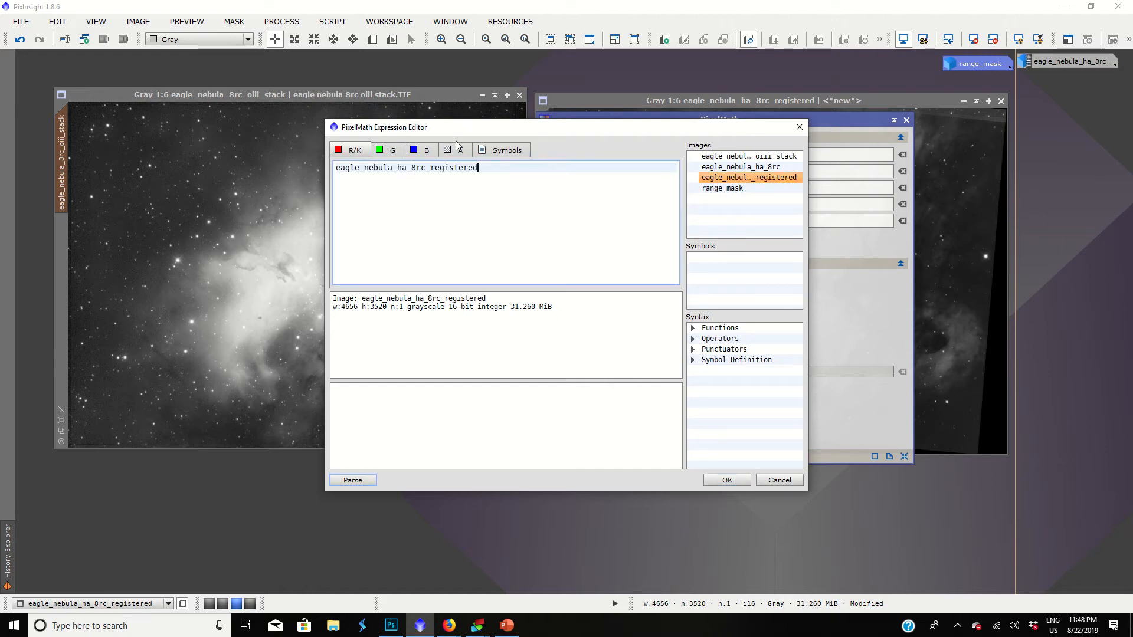
click(427, 151)
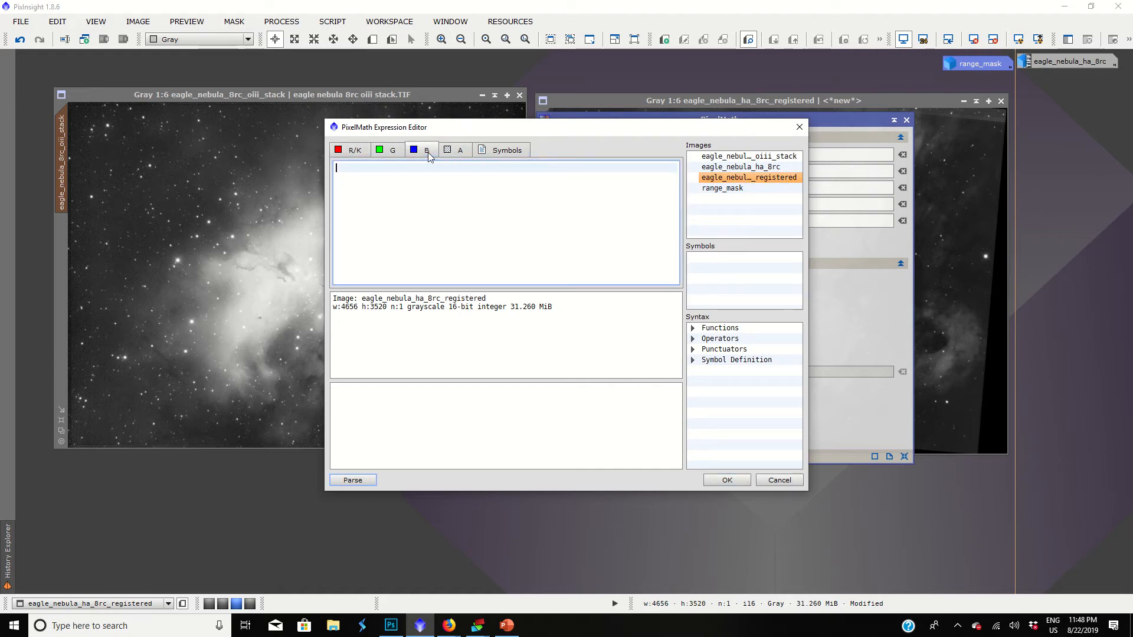
double_click(775, 157)
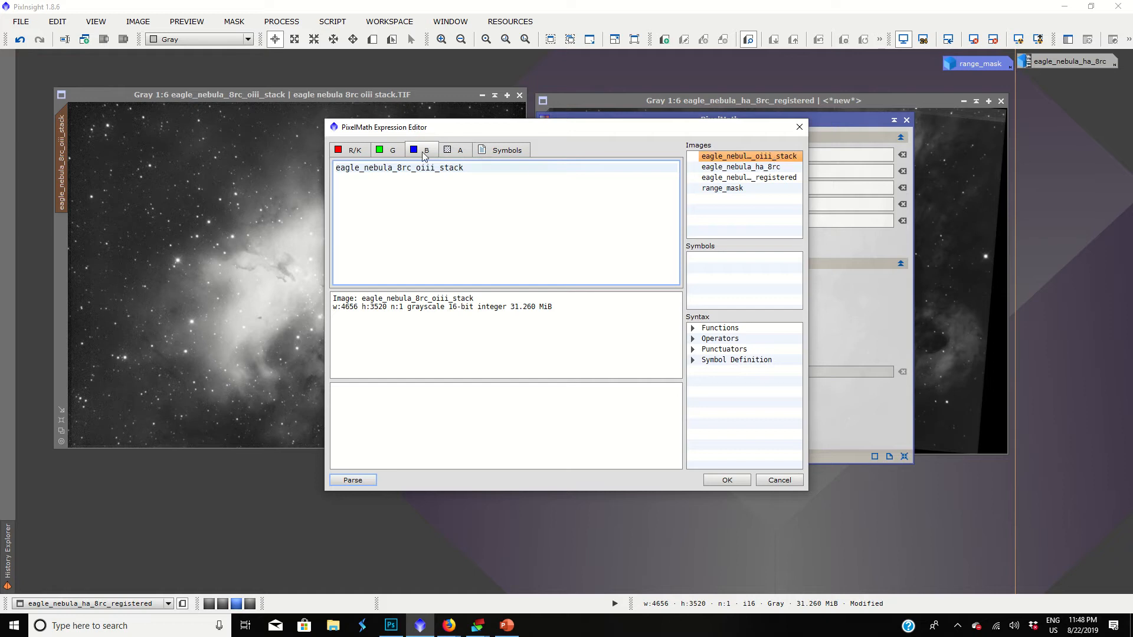
Set the G expression to (eagle_nebula_ha_8rc_registered*.5)+(eagle_nebula_8rc_oiii_stack*~.5) and accept the expressions.
click(394, 151)
drag(449, 131, 411, 106)
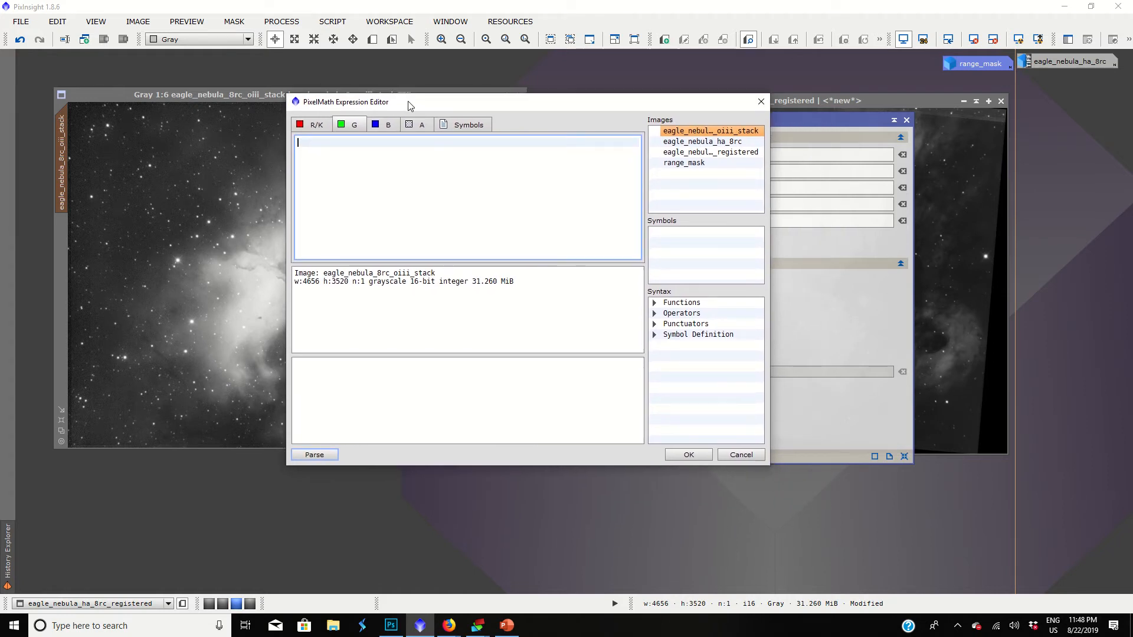
text(()
double_click(709, 154)
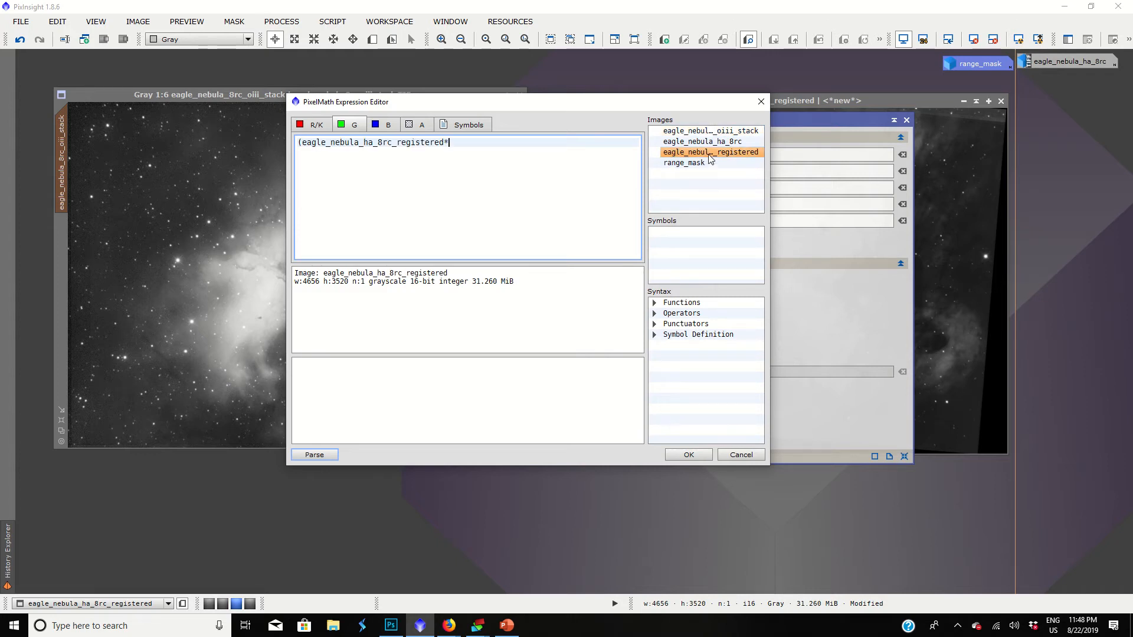
text(*.5))
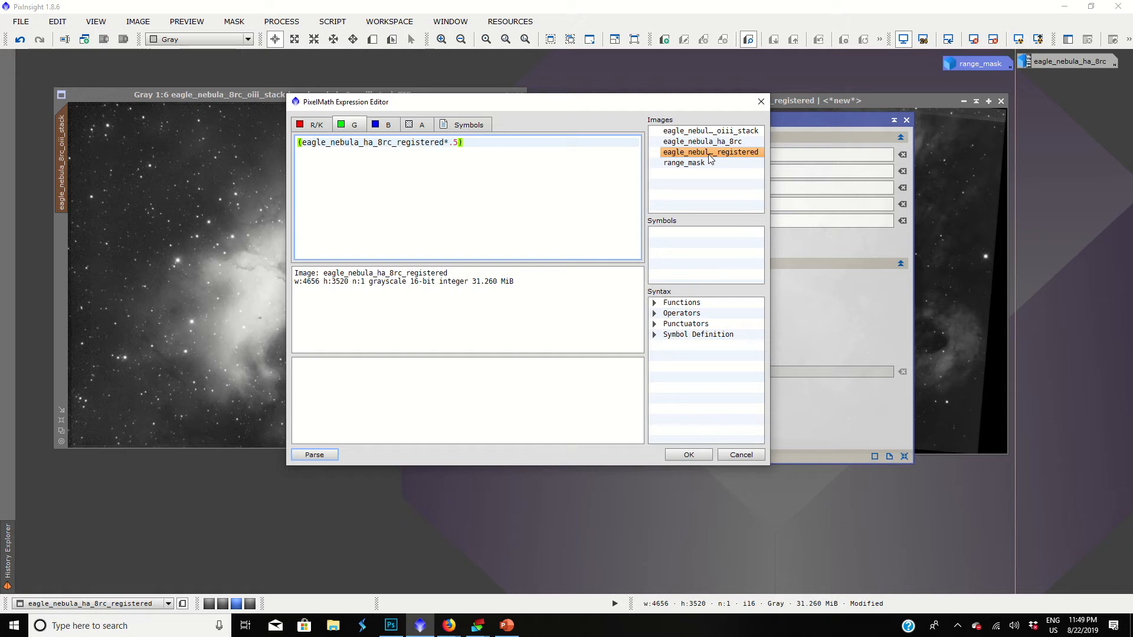
text(+()
double_click(727, 134)
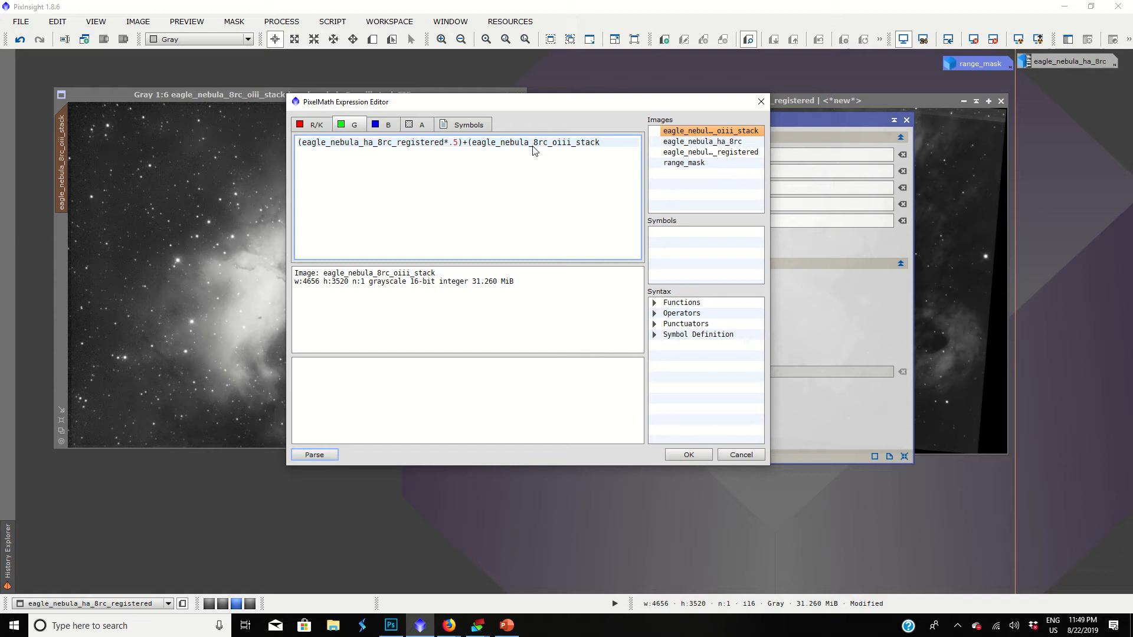
text(*)
text(.5))
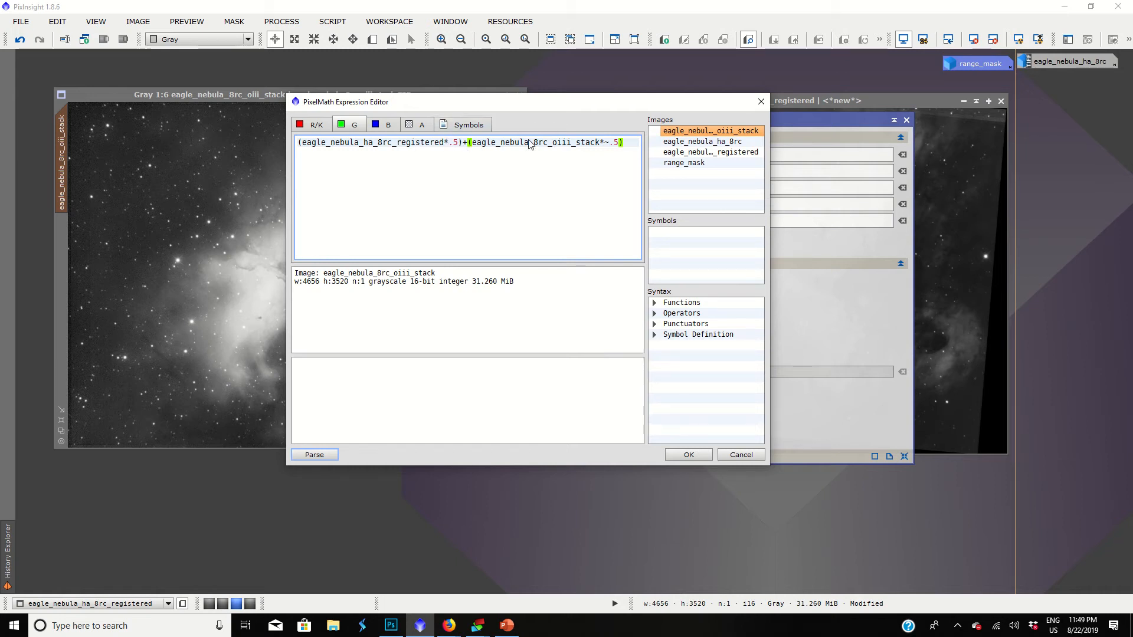
click(611, 147)
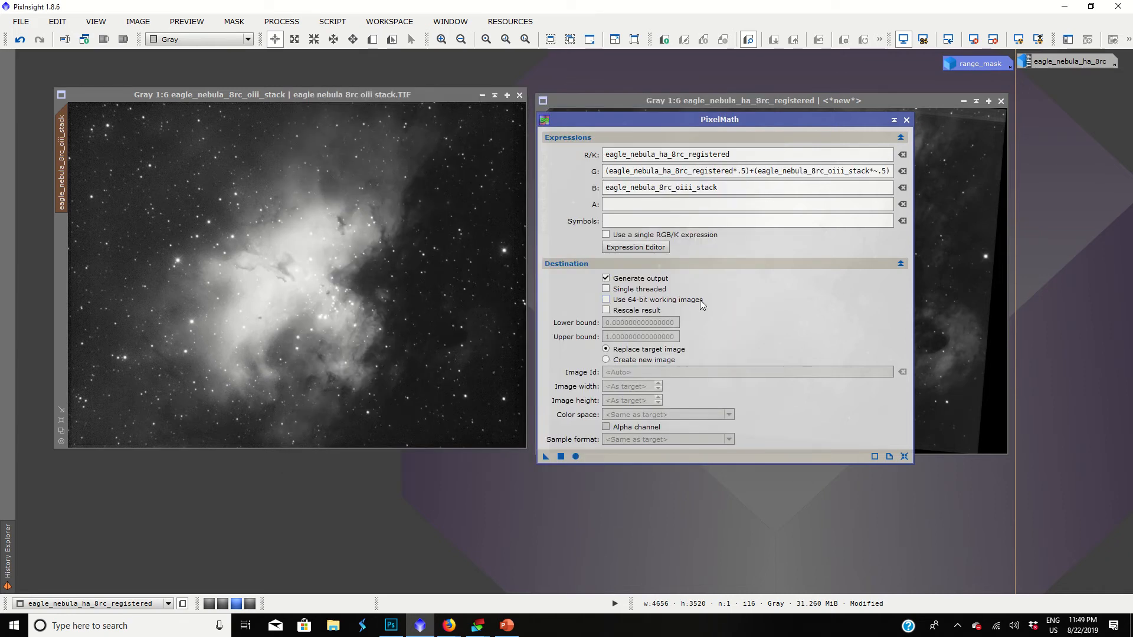
Set the PixelMath destination to a new image named eaglebicolor with the RGB Color color space.
click(606, 359)
click(633, 372)
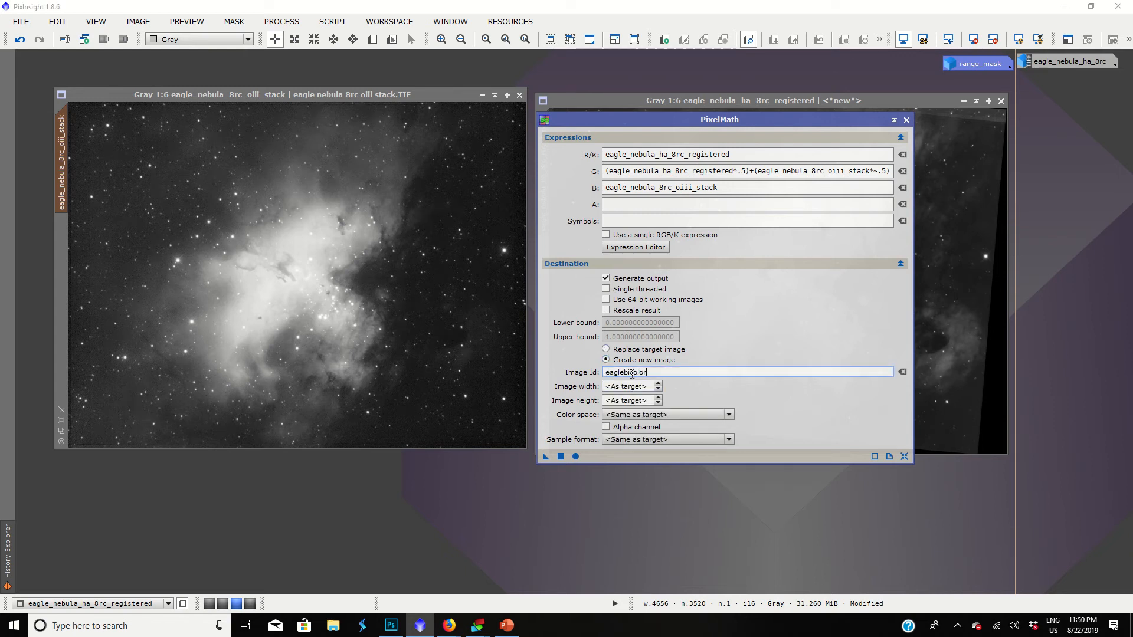
click(640, 417)
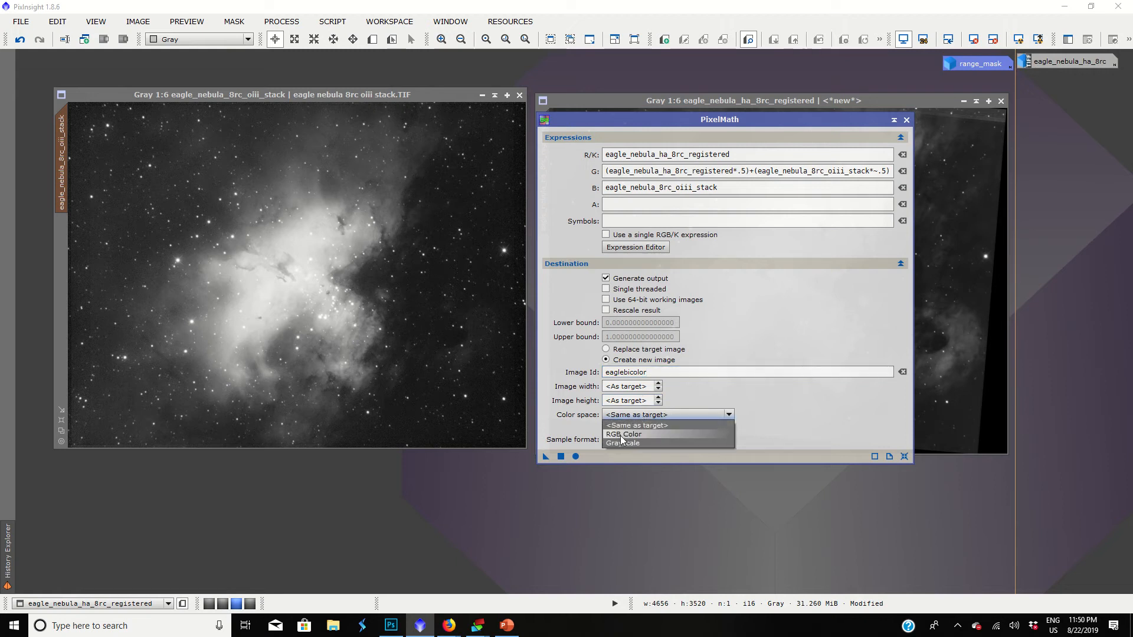
click(629, 435)
click(631, 417)
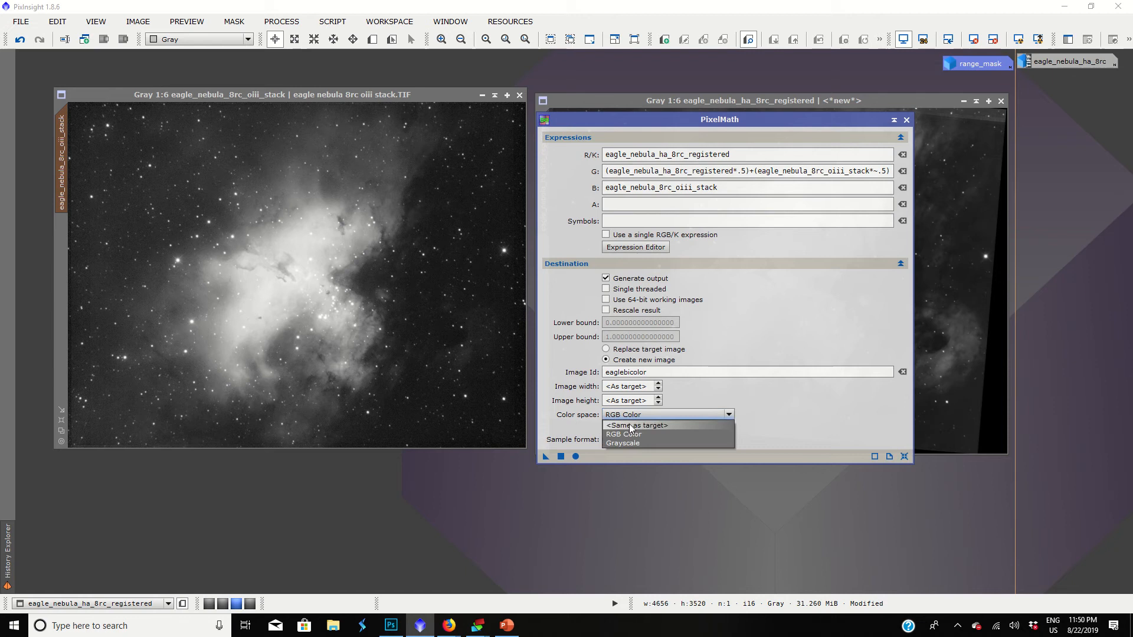
click(629, 434)
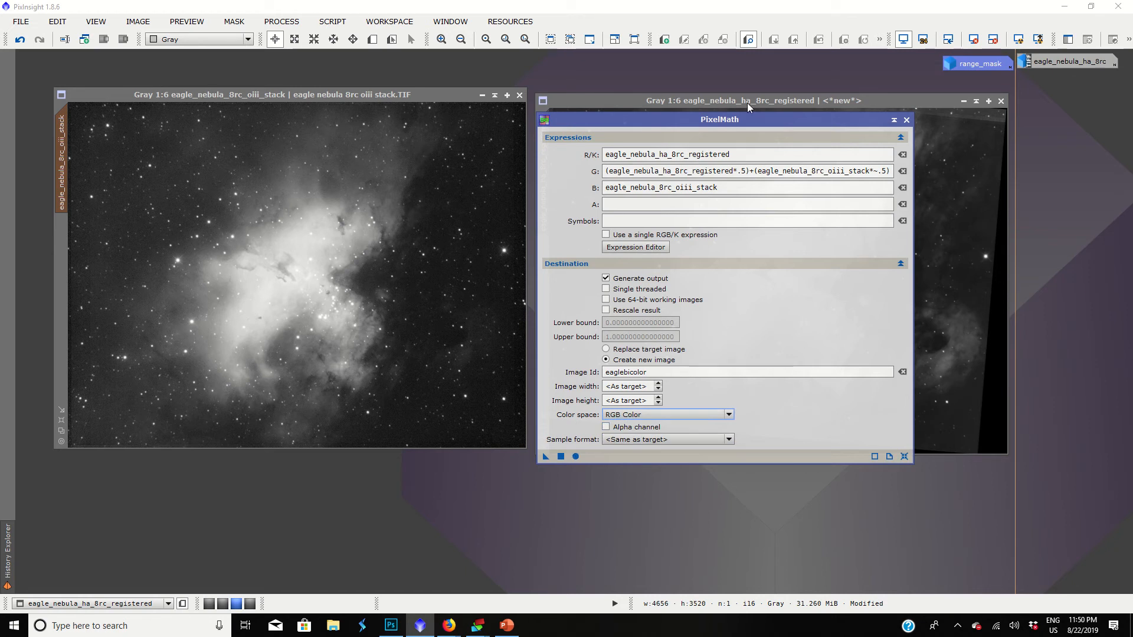
Execute PixelMath to generate the bicolor image, and minimize it after moving it clear of the PixelMath window.
drag(736, 116, 879, 288)
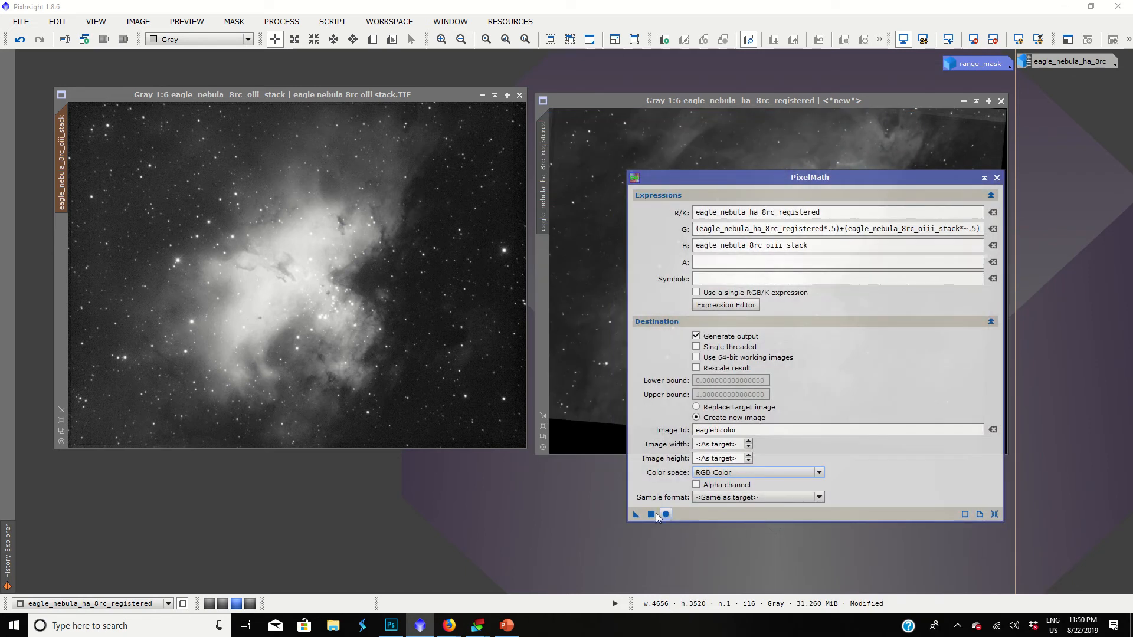
click(648, 515)
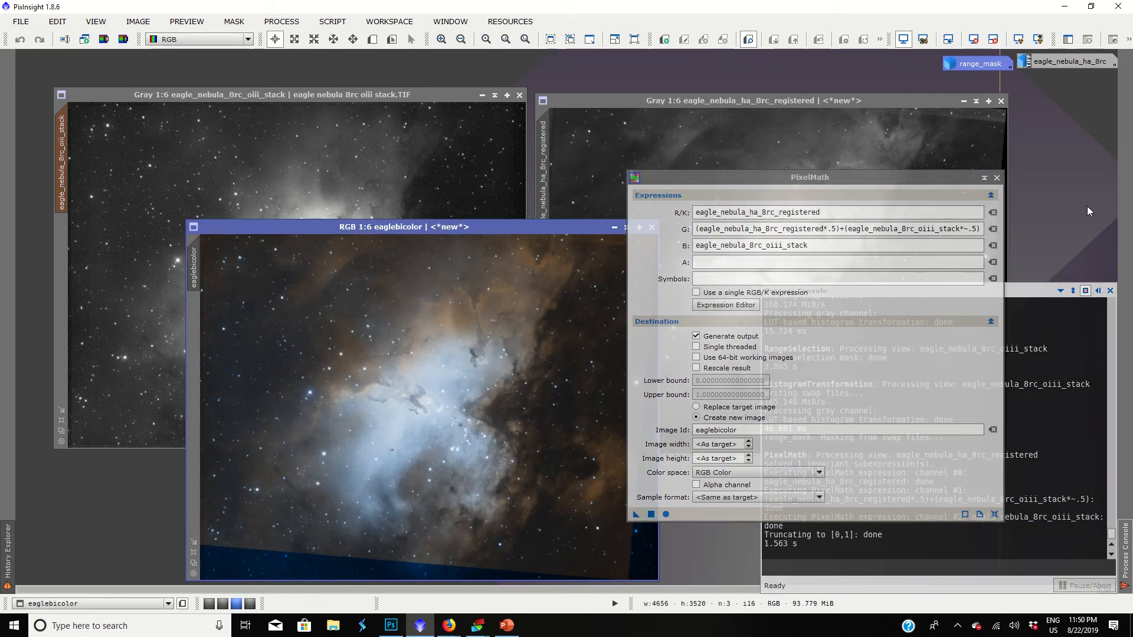
drag(936, 175, 1042, 183)
drag(498, 225, 632, 116)
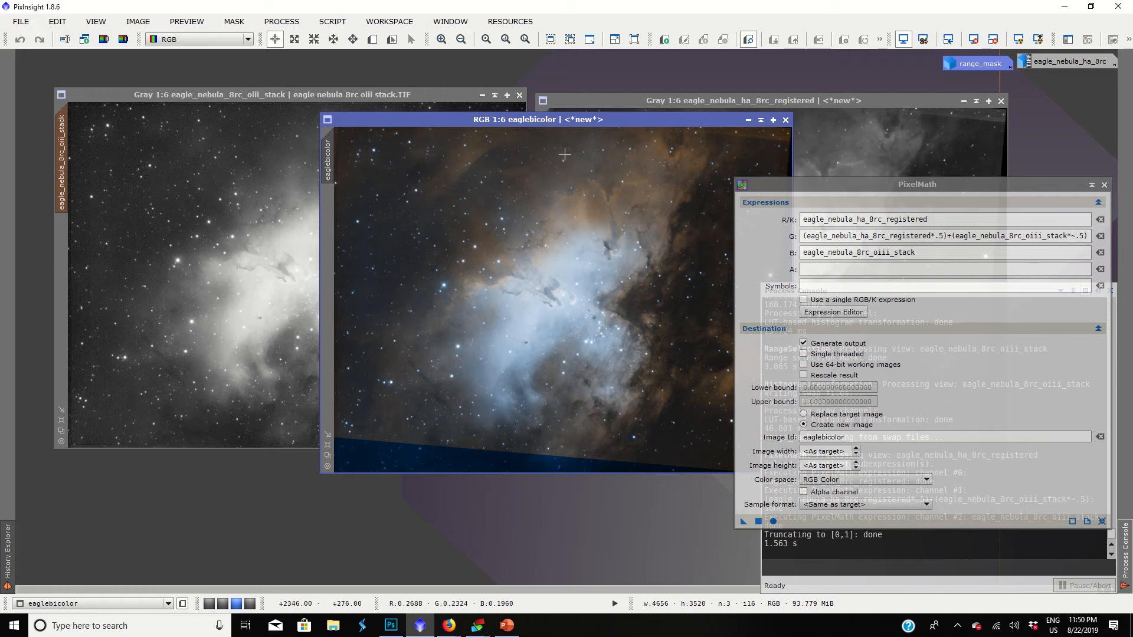
drag(568, 120, 437, 114)
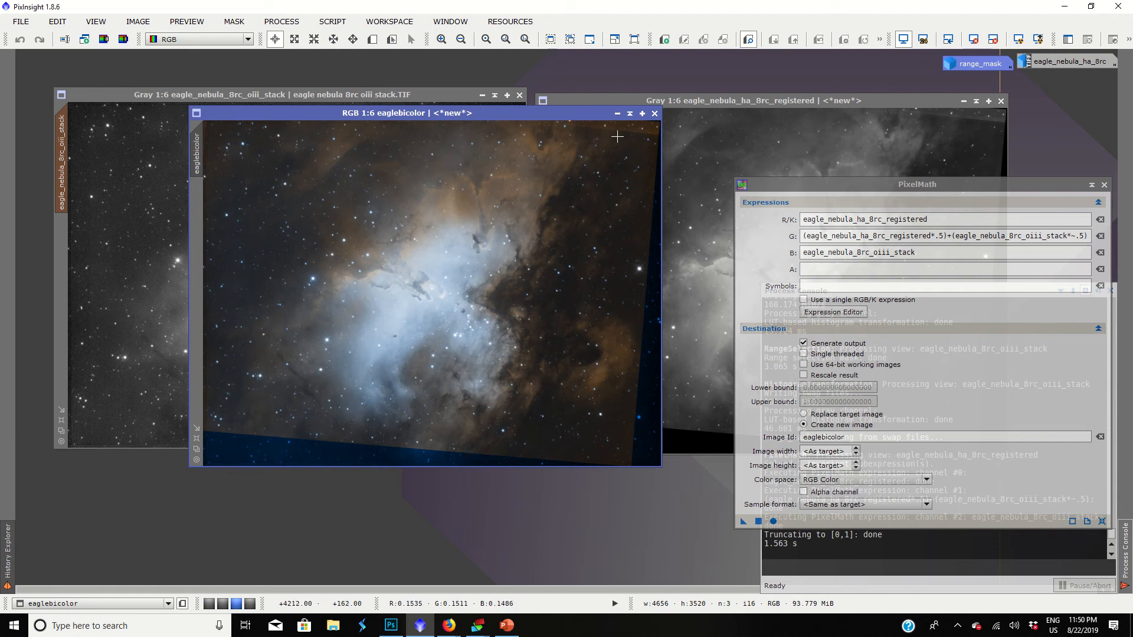
click(617, 114)
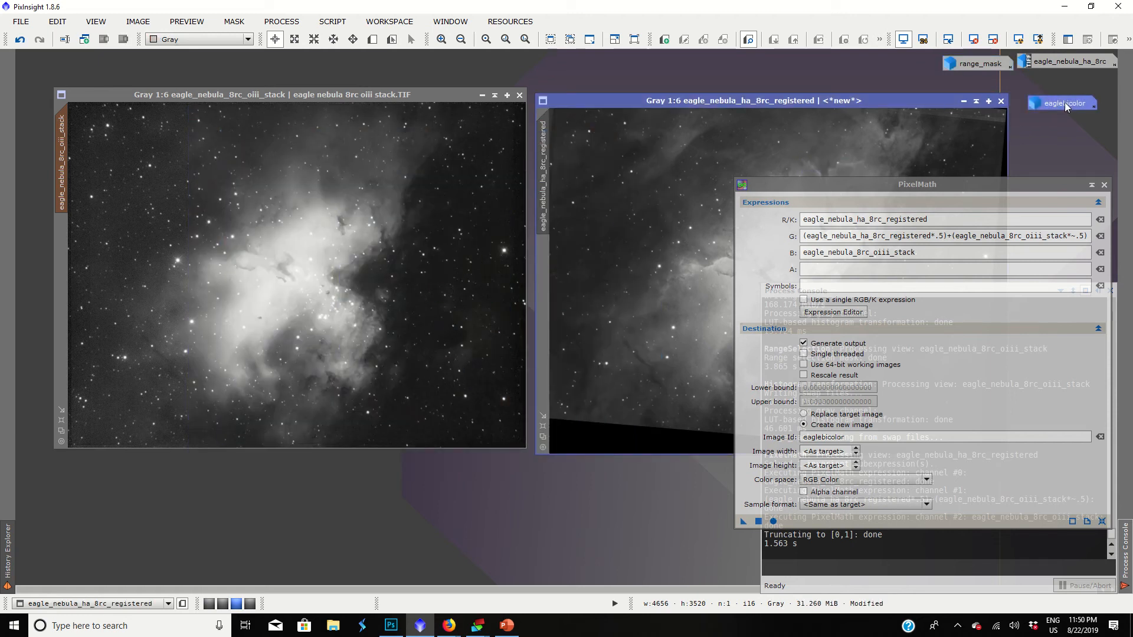
Undo the masked histogram stretch on the OIII stack.
click(441, 175)
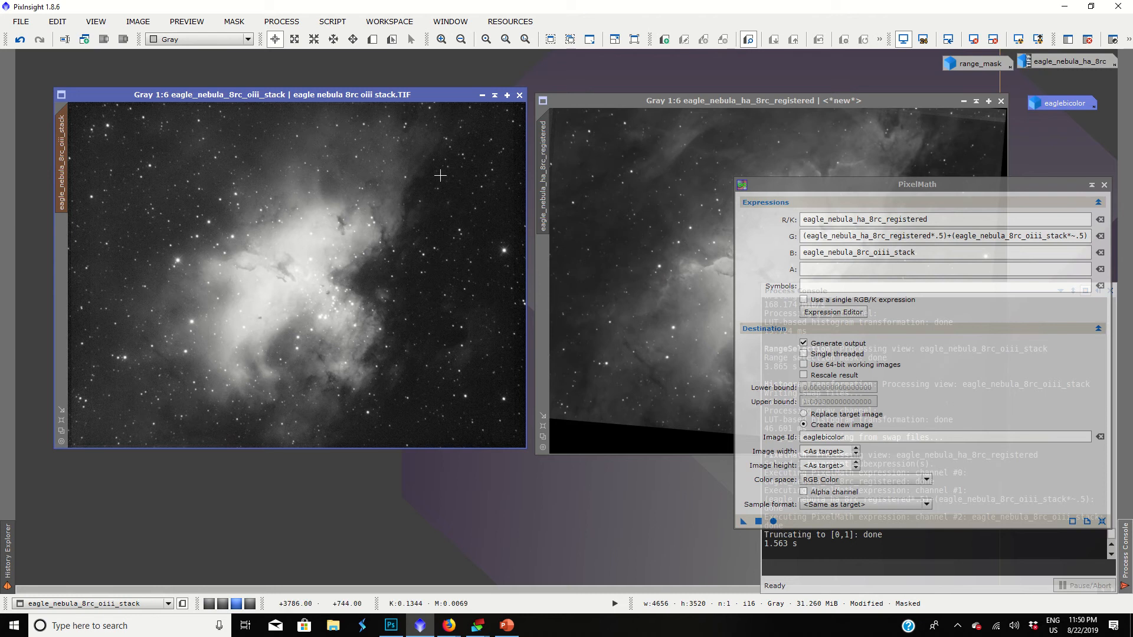
key(ctrl+z)
key(ctrl+z)
key(ctrl+y)
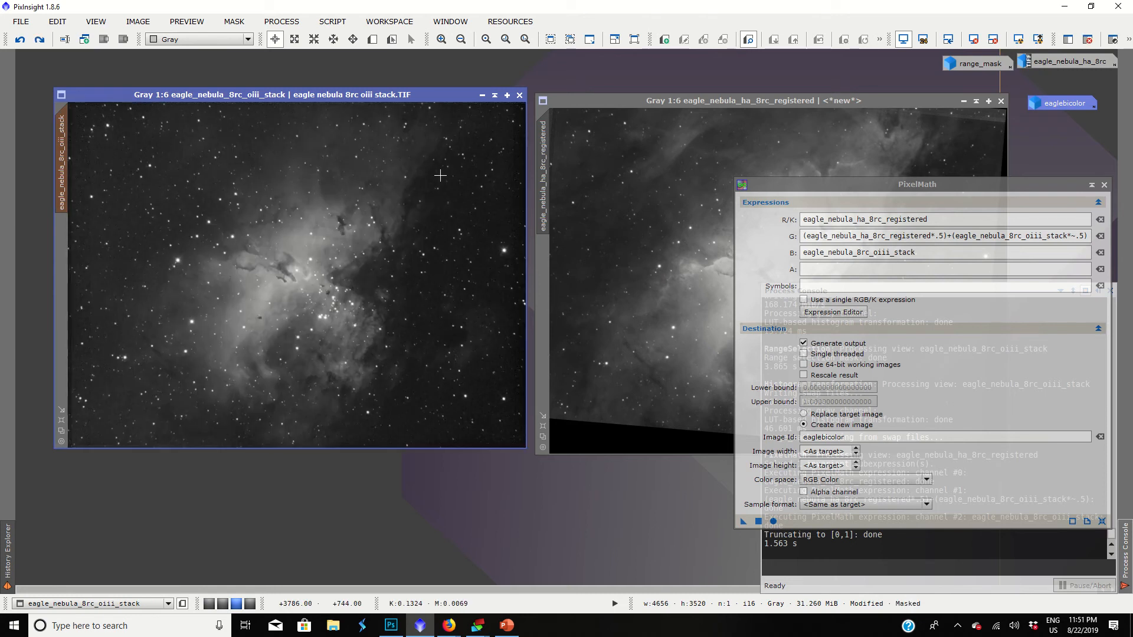
Show the range mask overlay on the OIII stack and remove the mask from the image.
click(233, 21)
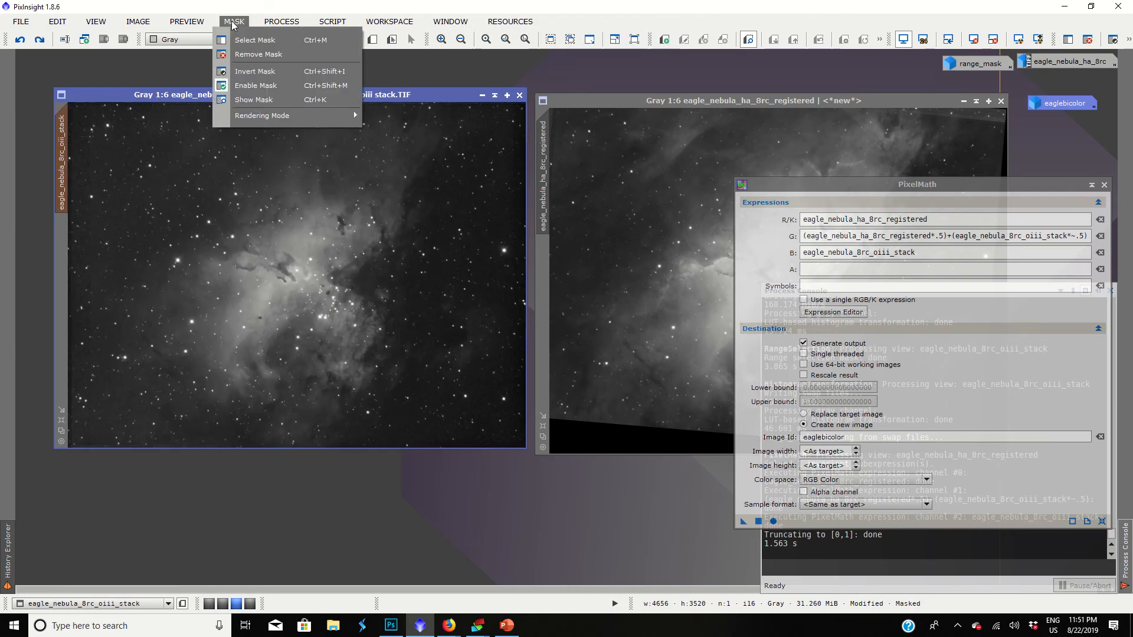
click(241, 99)
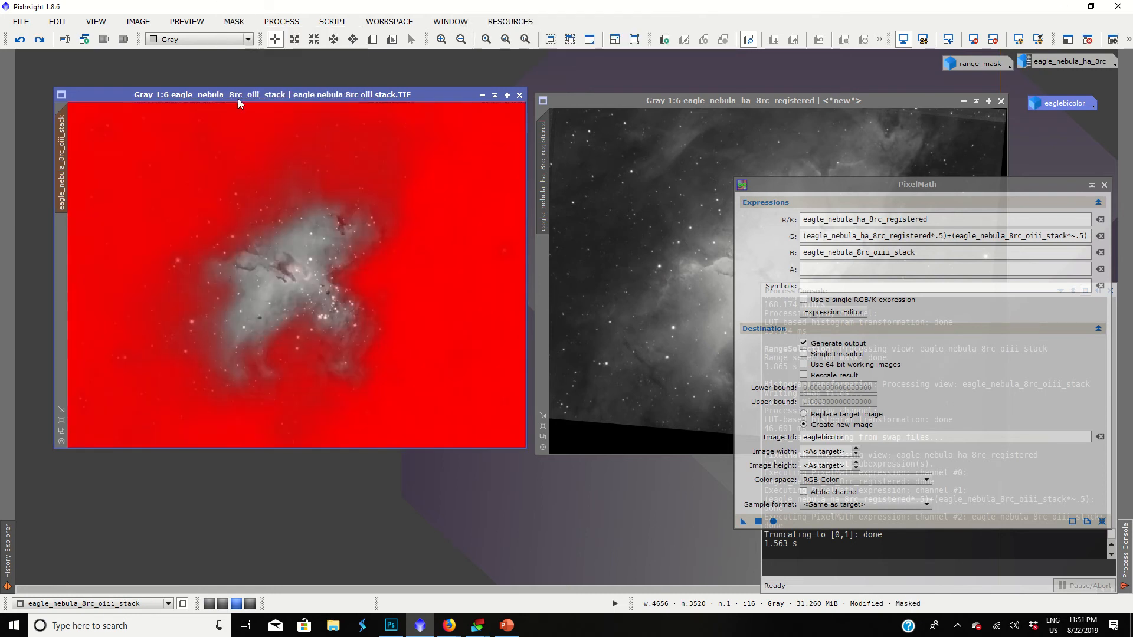
click(238, 18)
click(242, 58)
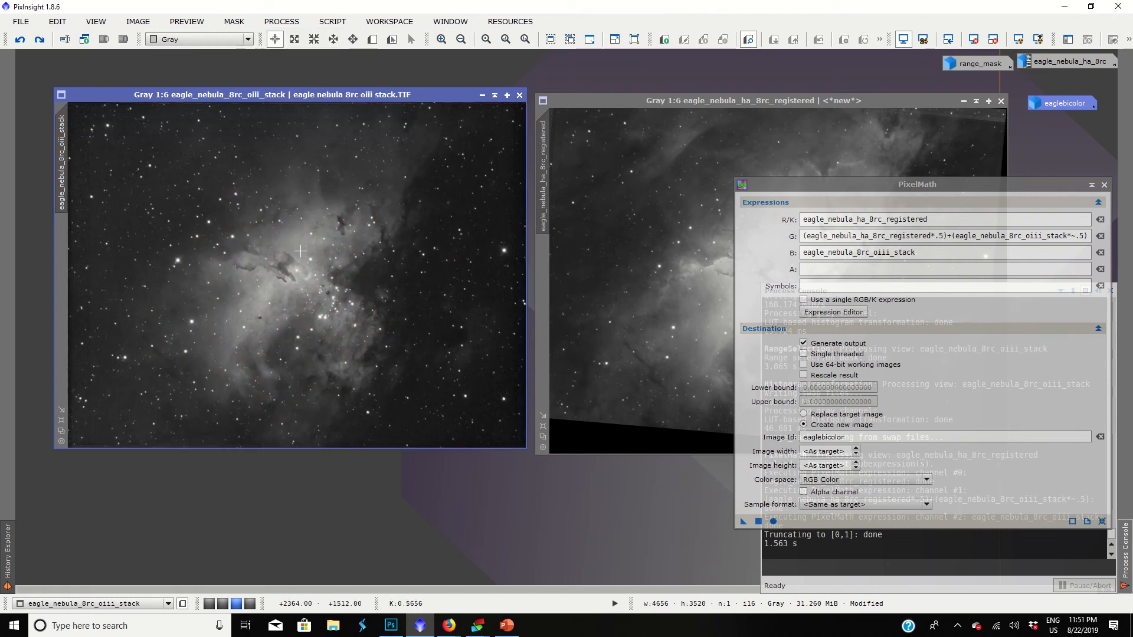
Run PixelMath again with the unbrightened OIII stack to make a comparison bicolor image, and examine the nebula's core up close.
click(758, 522)
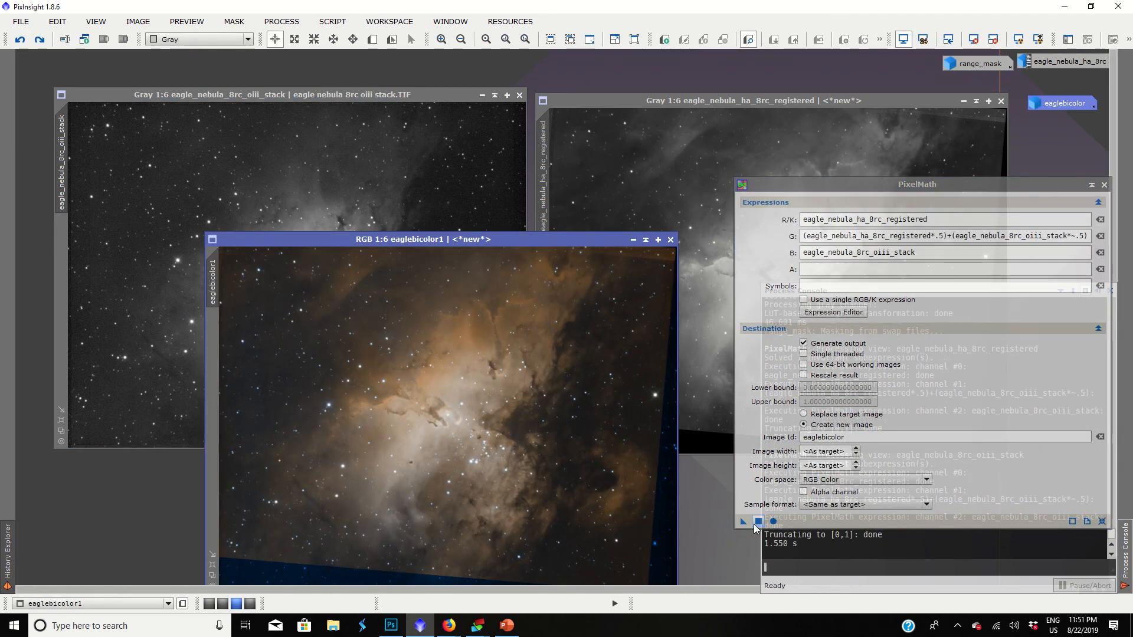
drag(416, 241, 411, 143)
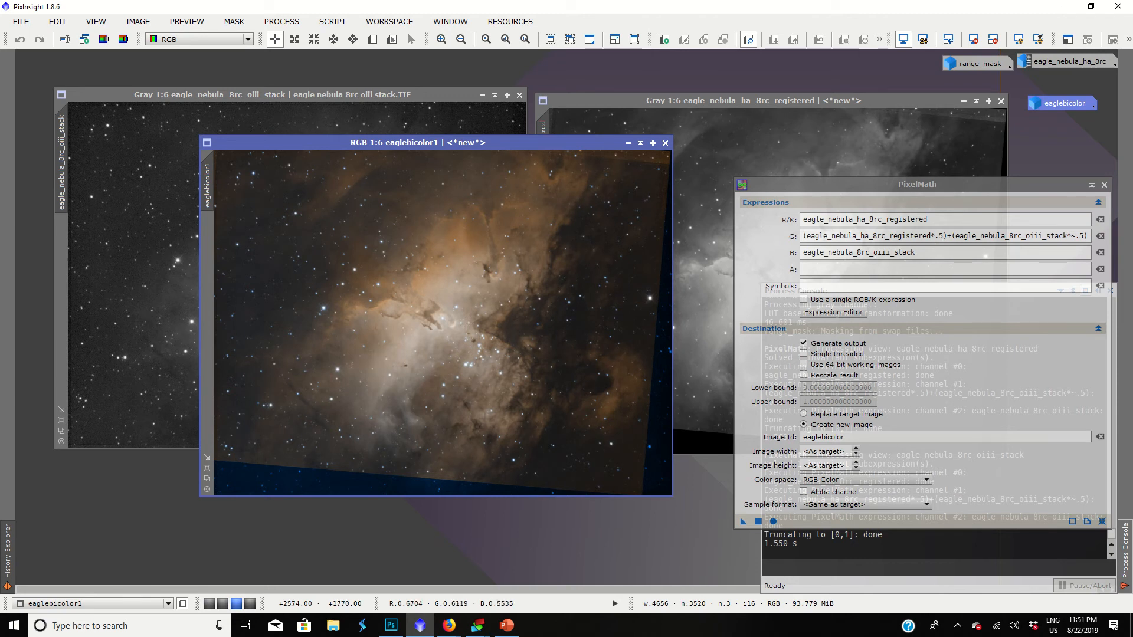
scroll(590, 295, up, 3)
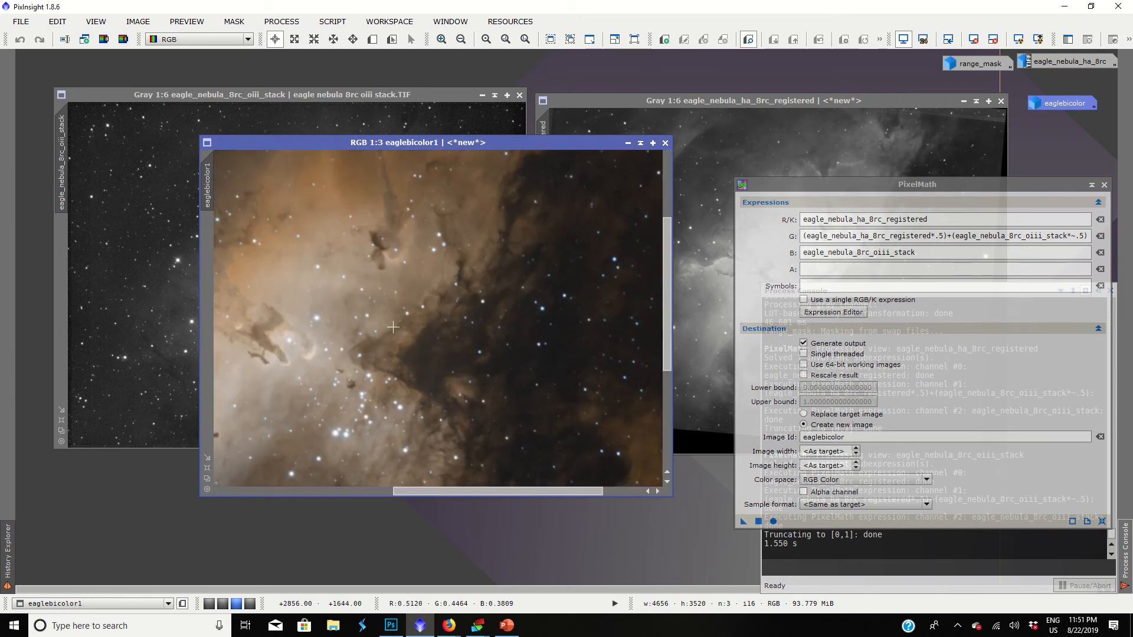
scroll(590, 295, down, 4)
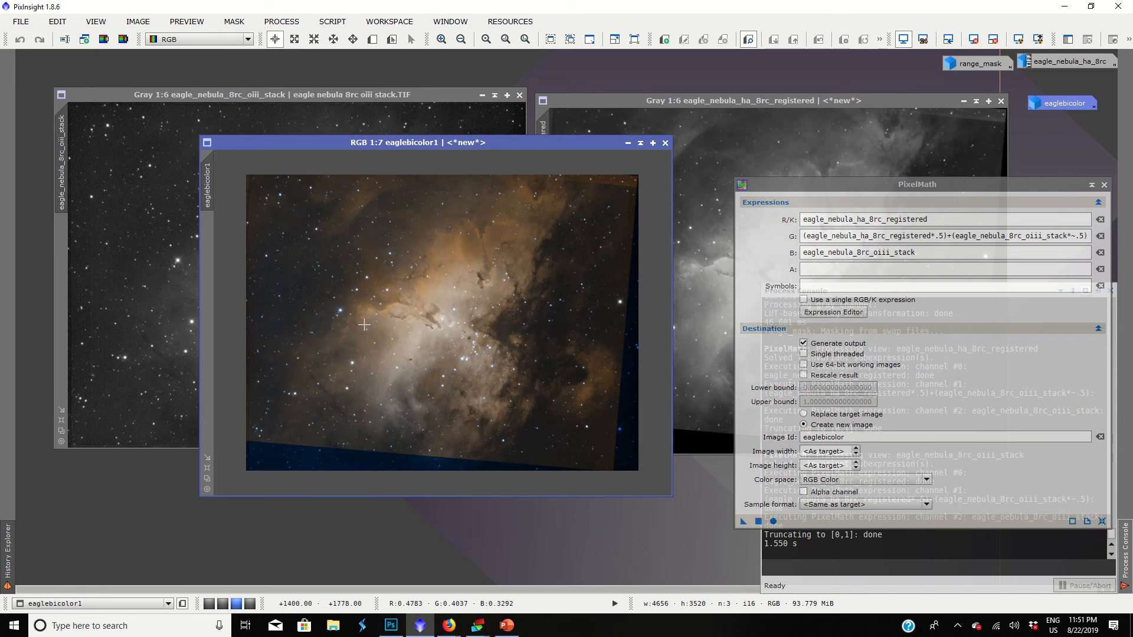
scroll(414, 334, up, 3)
scroll(414, 334, down, 2)
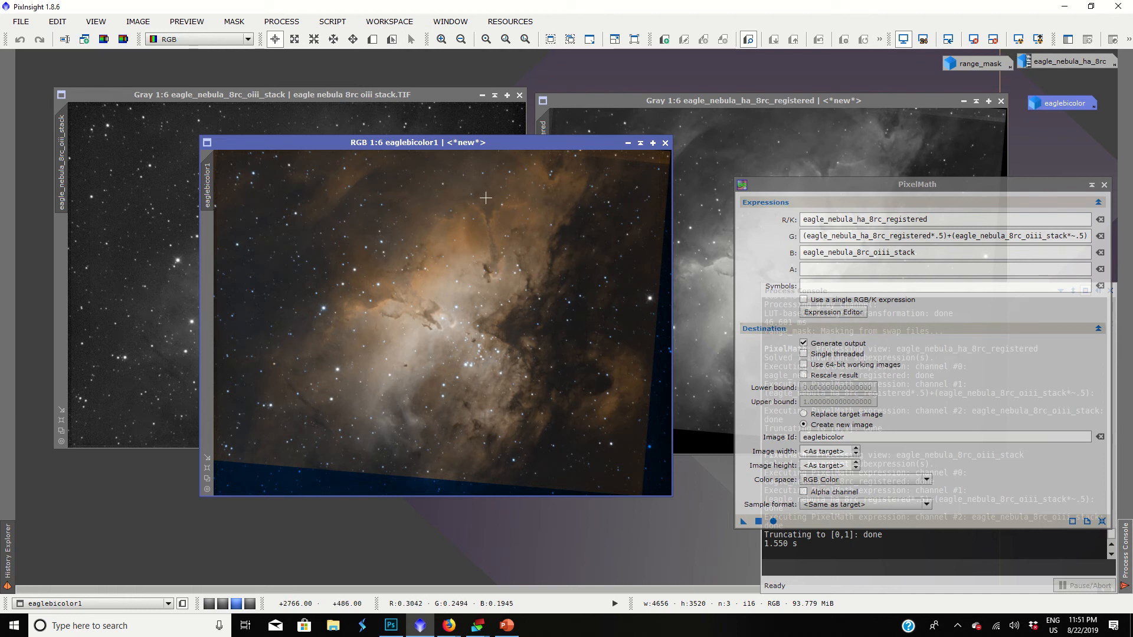
scroll(485, 198, down, 1)
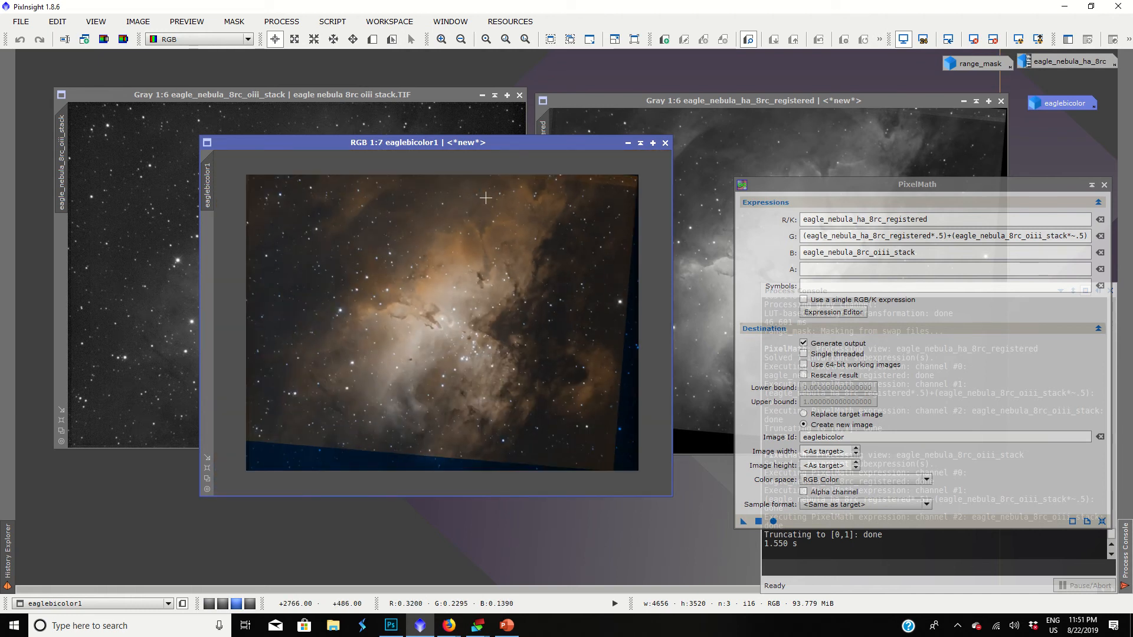
Close the comparison bicolor image and restore the minimized eaglebicolor image.
click(666, 143)
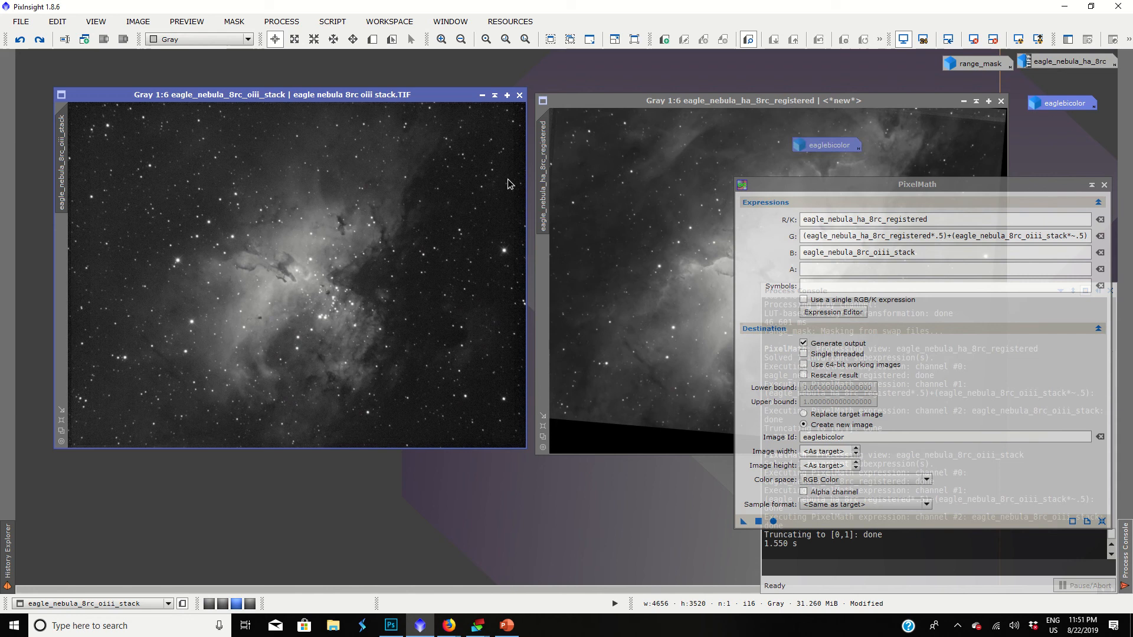
drag(511, 184, 327, 184)
double_click(327, 184)
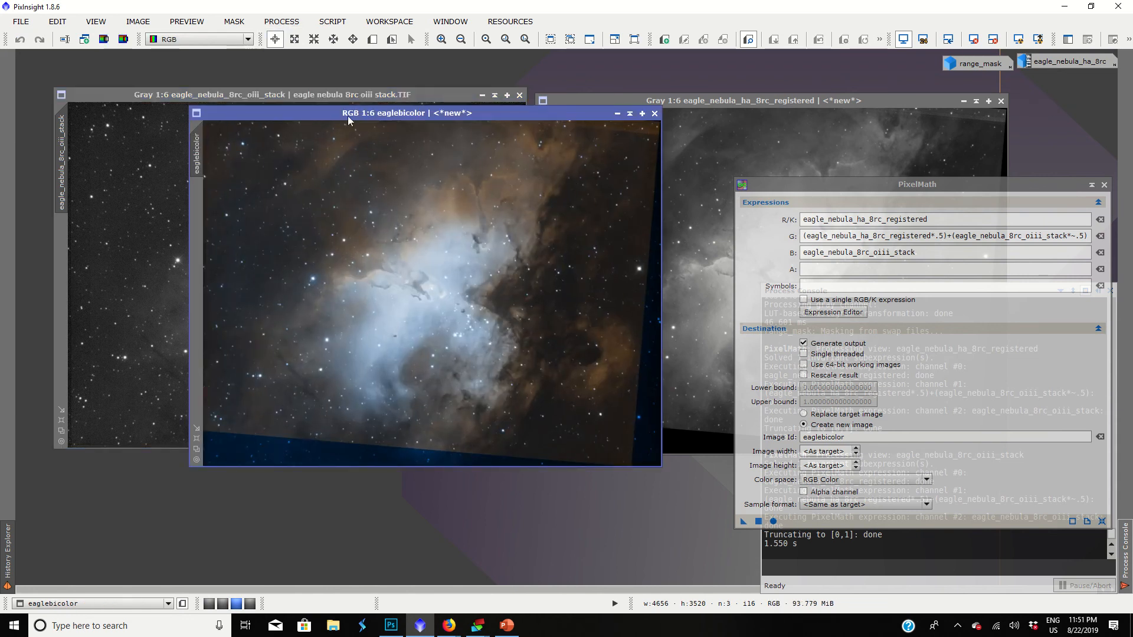
Compare the eaglebicolor image with the OIII stack, close PixelMath and reposition the eaglebicolor image.
scroll(357, 165, up, 1)
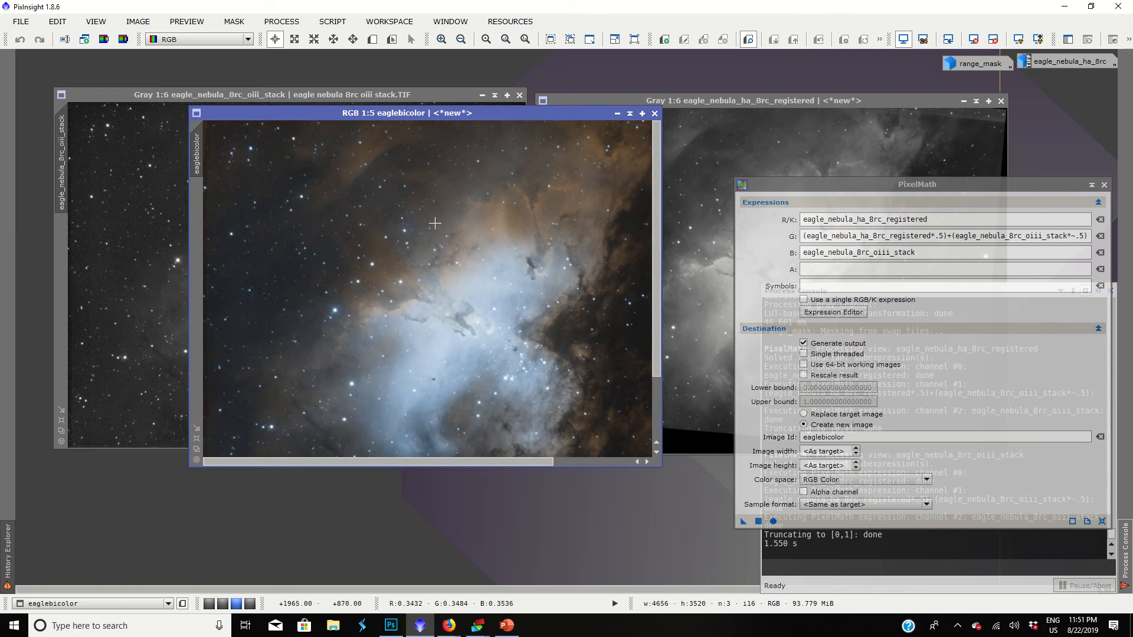
scroll(435, 223, down, 2)
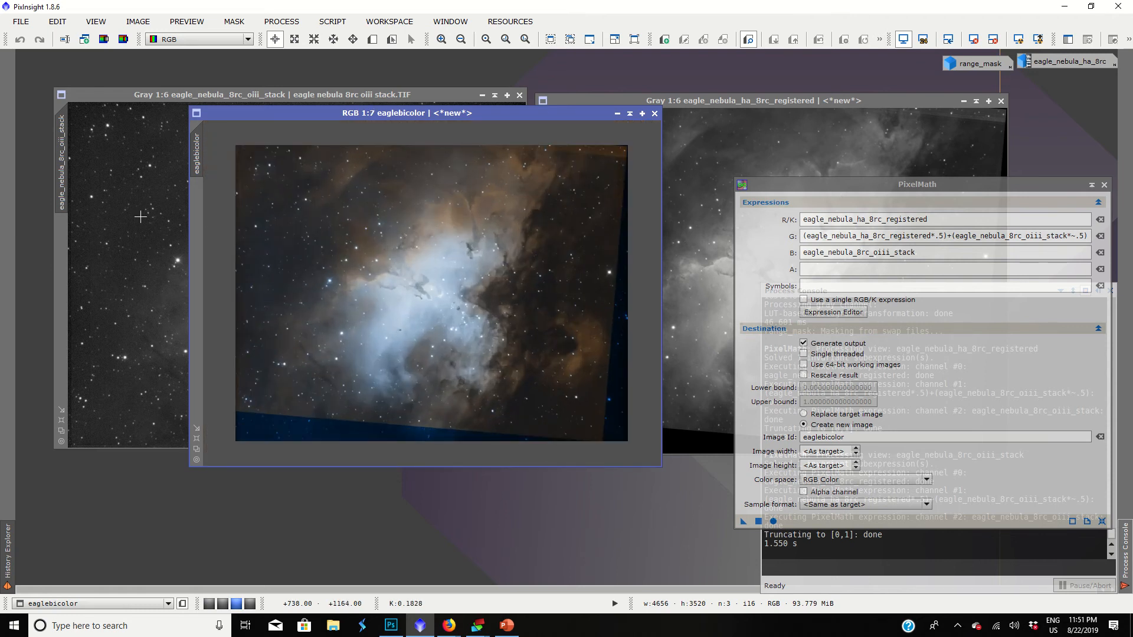
click(140, 217)
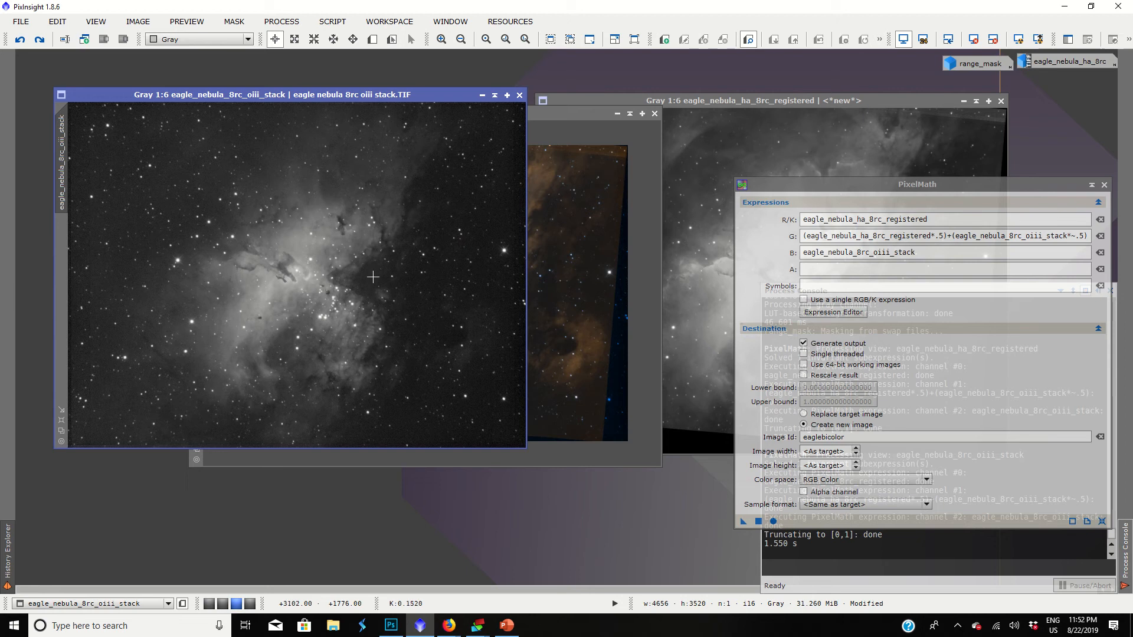
click(562, 317)
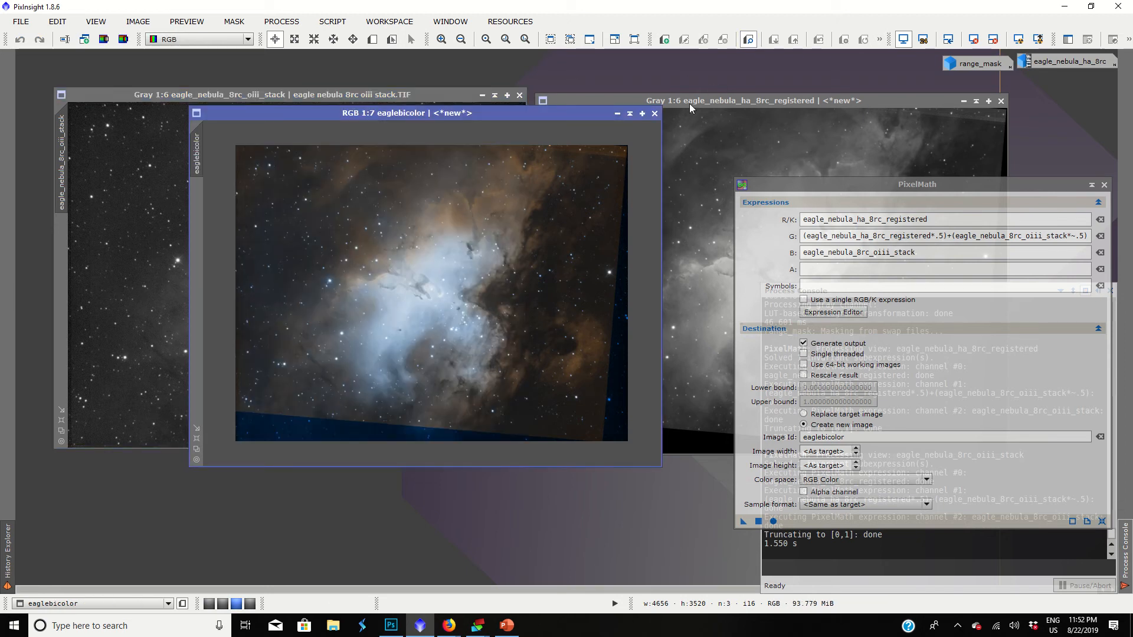
click(1105, 184)
drag(544, 116, 469, 104)
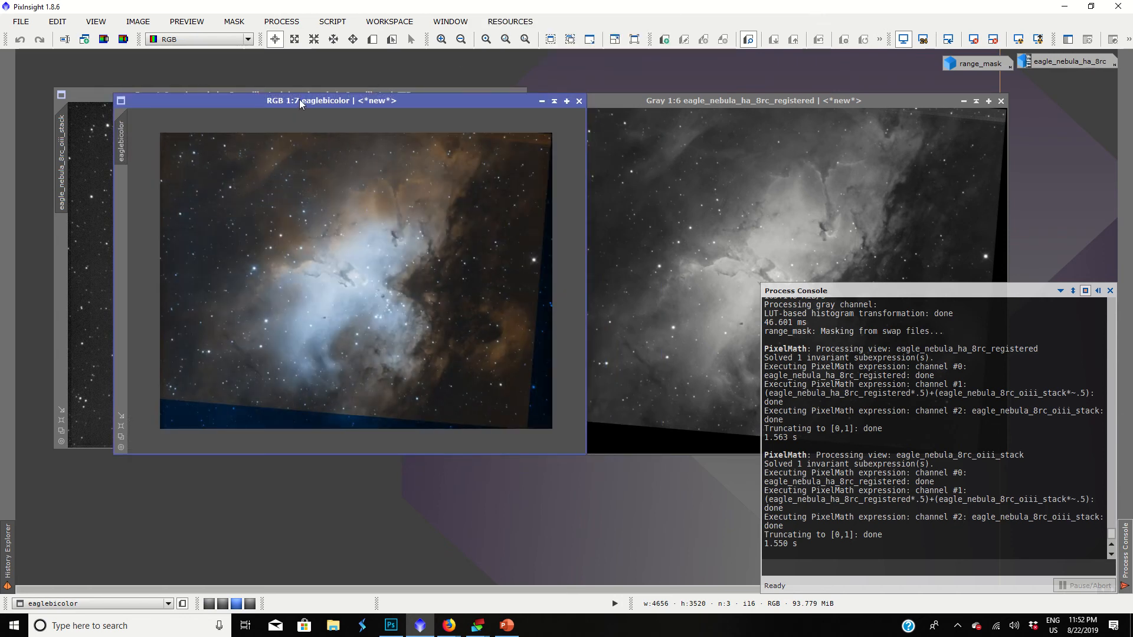
Open the Convolution process and start its real-time preview on the eaglebicolor image.
click(281, 22)
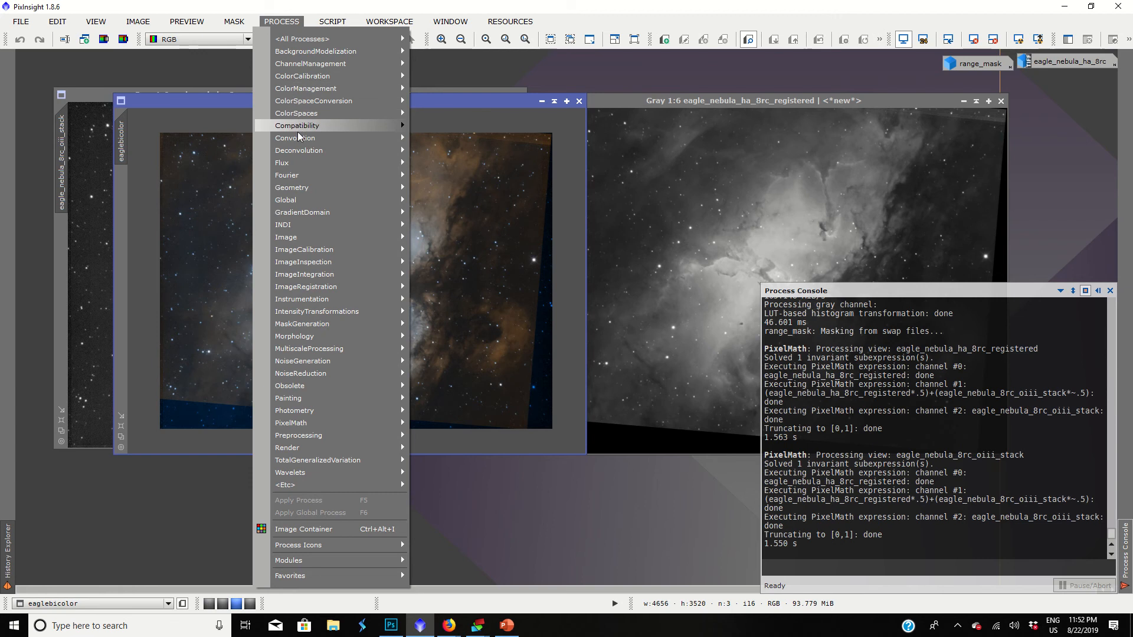
mouse_move(297, 137)
click(429, 141)
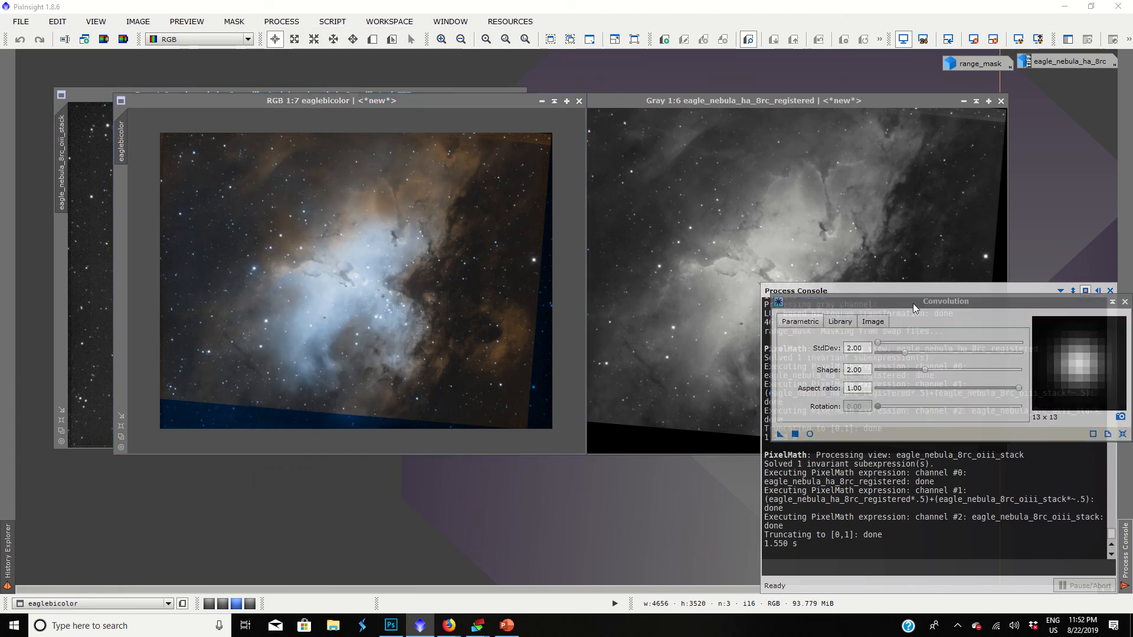
drag(913, 304, 706, 190)
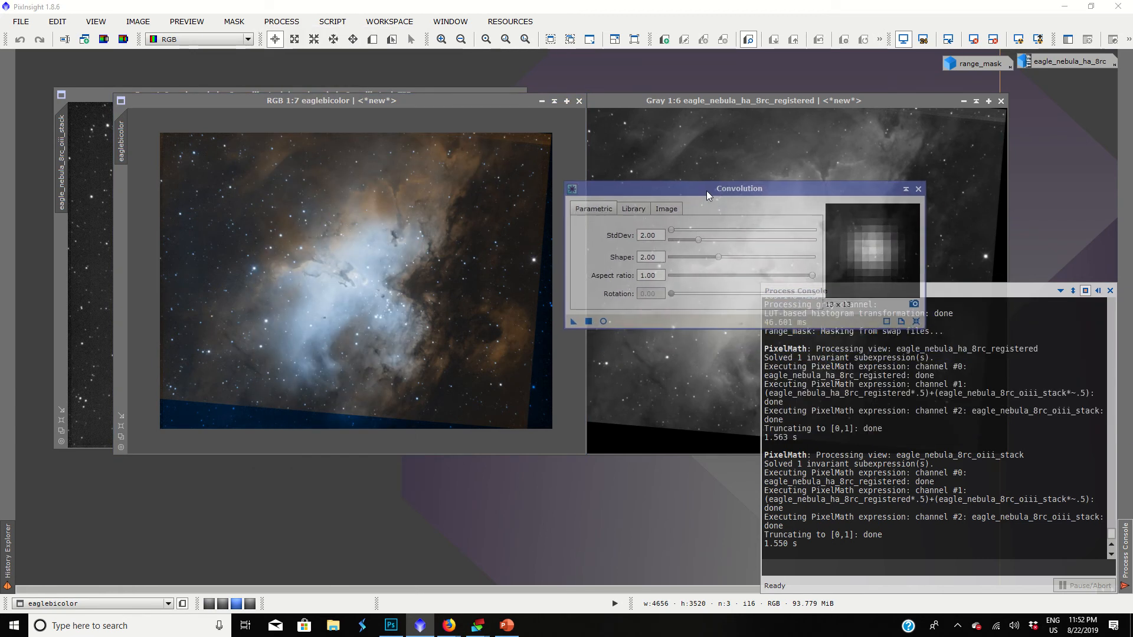
click(604, 322)
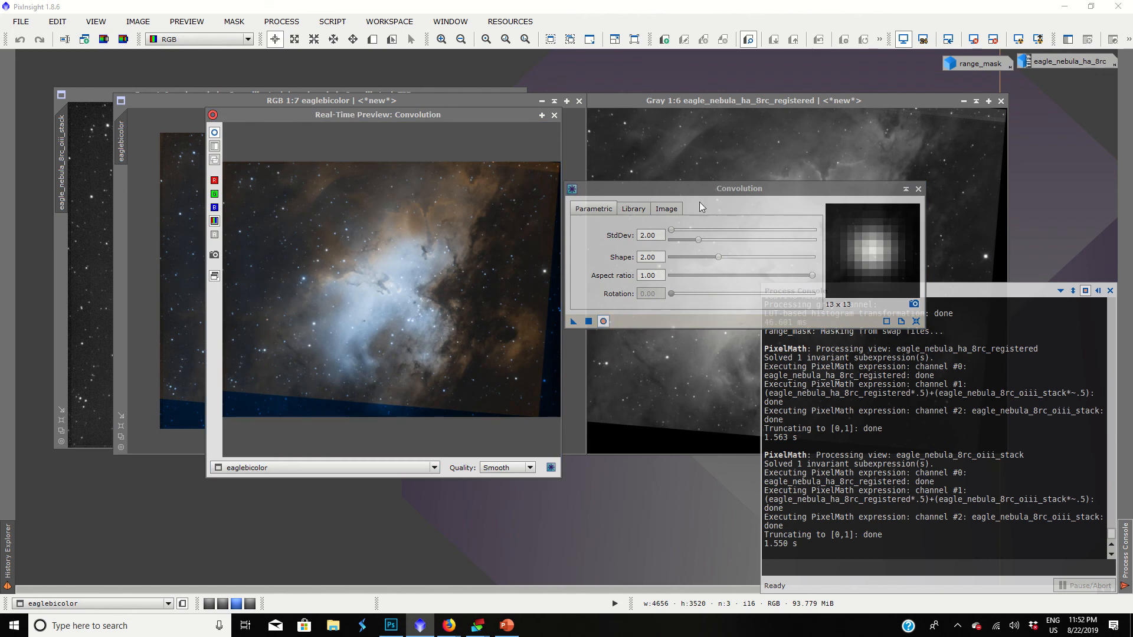
Set the Convolution StdDev to 7.50, apply the blur to eaglebicolor and close the real-time preview.
drag(700, 239, 756, 238)
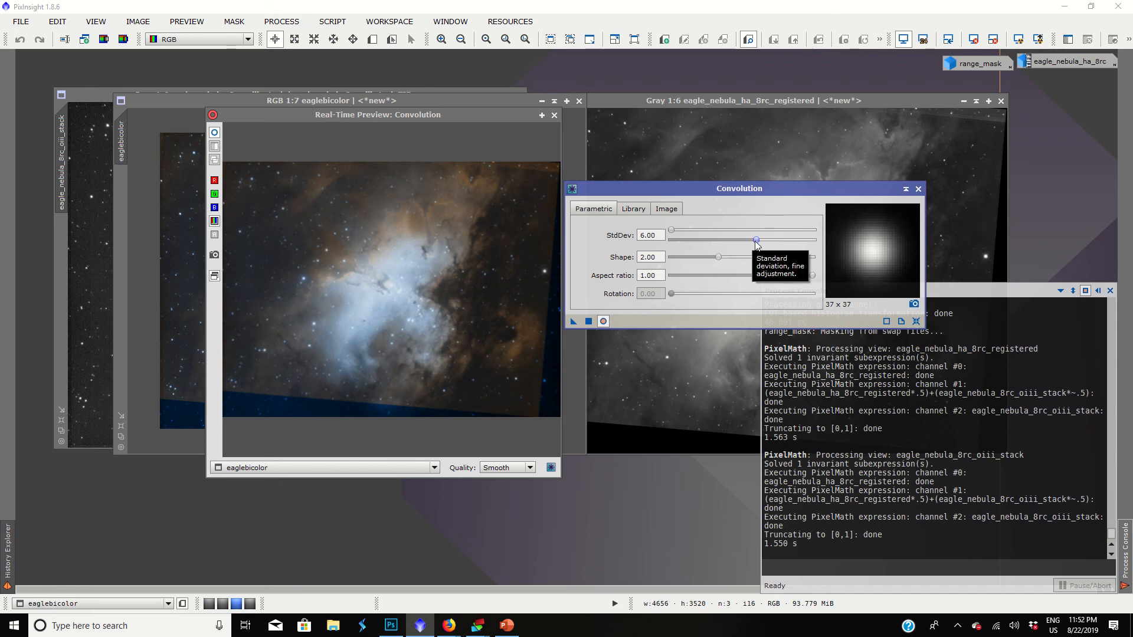
drag(756, 242, 777, 243)
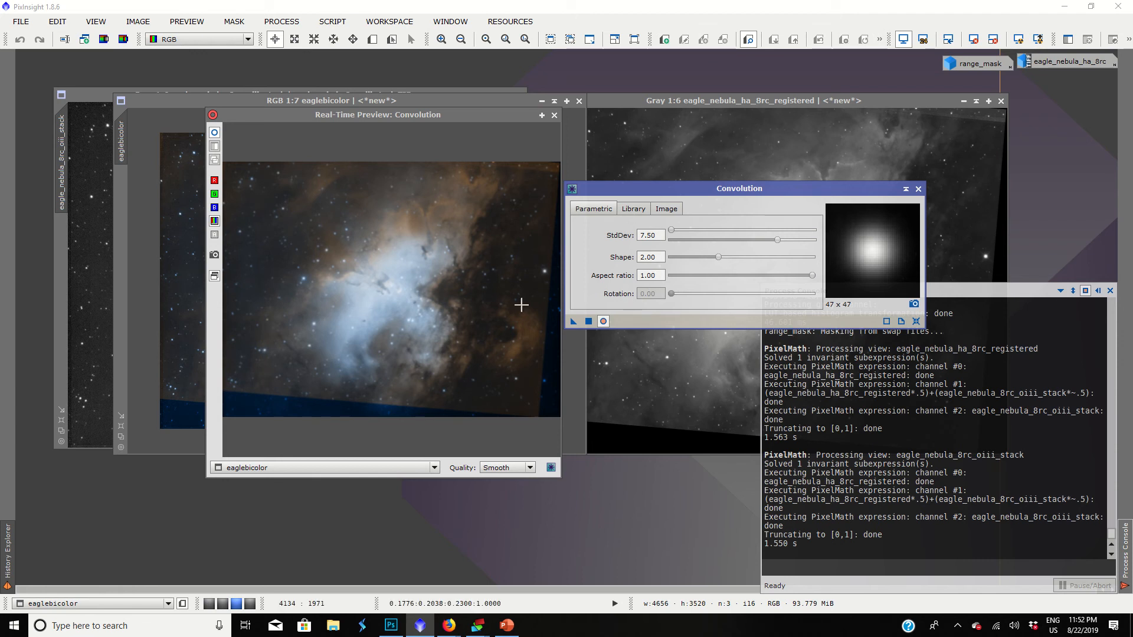
click(588, 321)
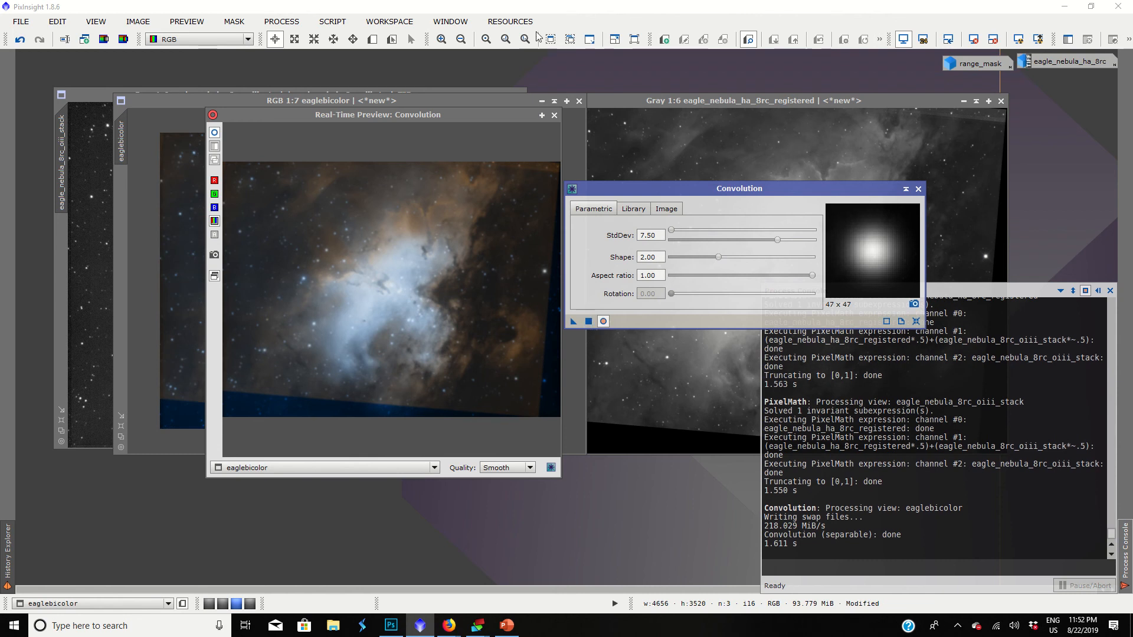
click(554, 115)
Inspect the blurred eaglebicolor image up close, close Convolution and the Process Console, and uncover the registered Ha image.
scroll(394, 225, up, 4)
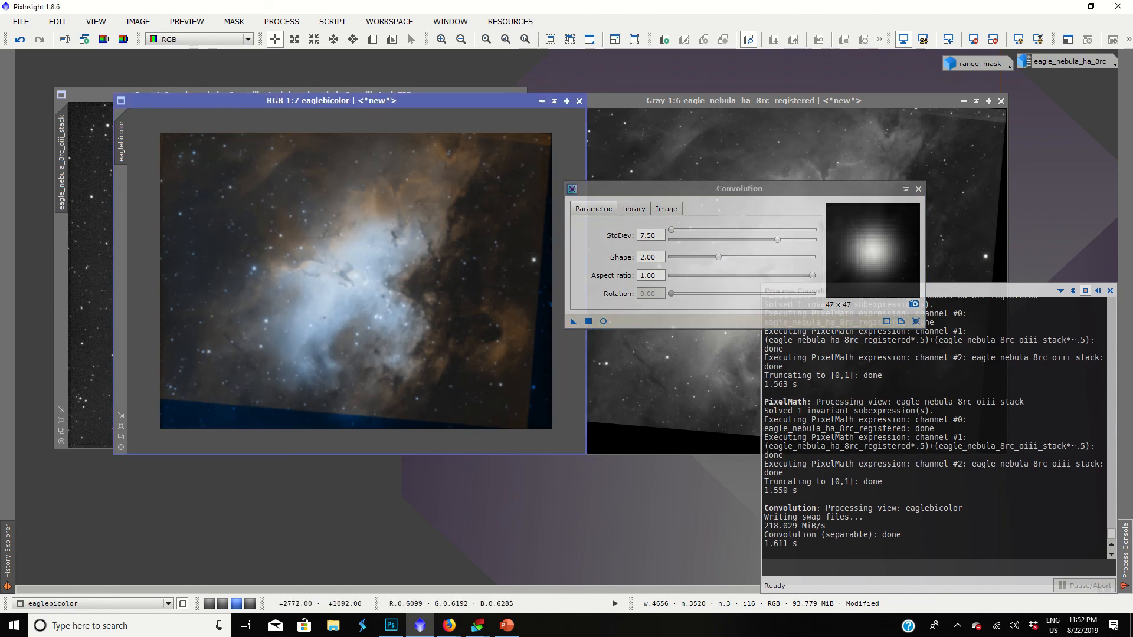
scroll(394, 225, up, 7)
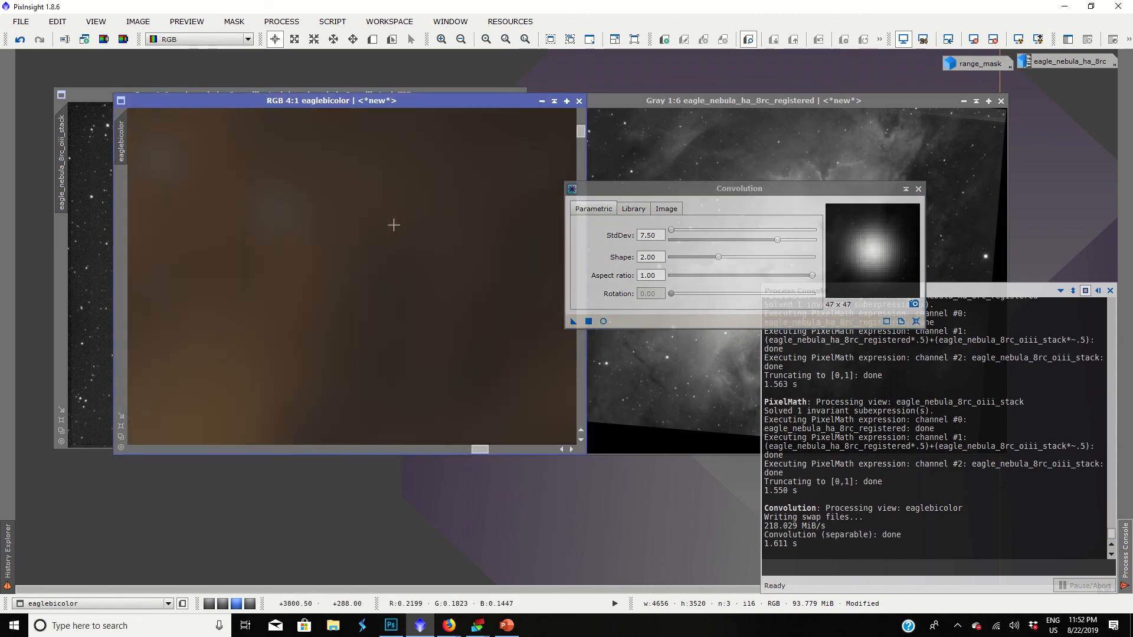
scroll(394, 224, down, 11)
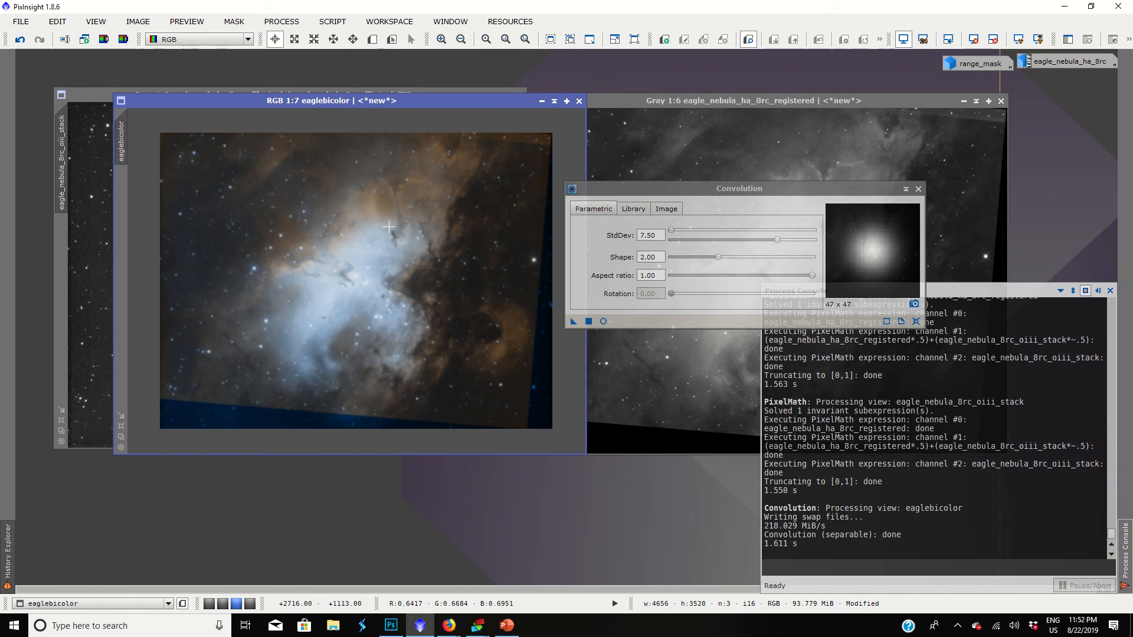
scroll(321, 263, up, 4)
scroll(321, 263, down, 5)
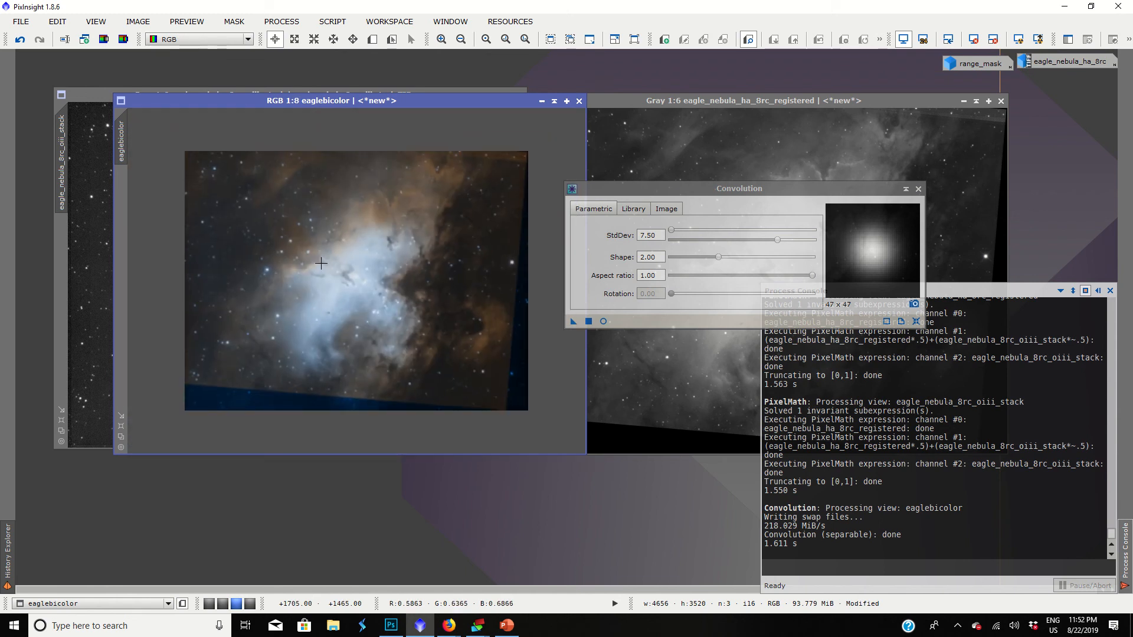
click(919, 188)
drag(425, 102, 373, 116)
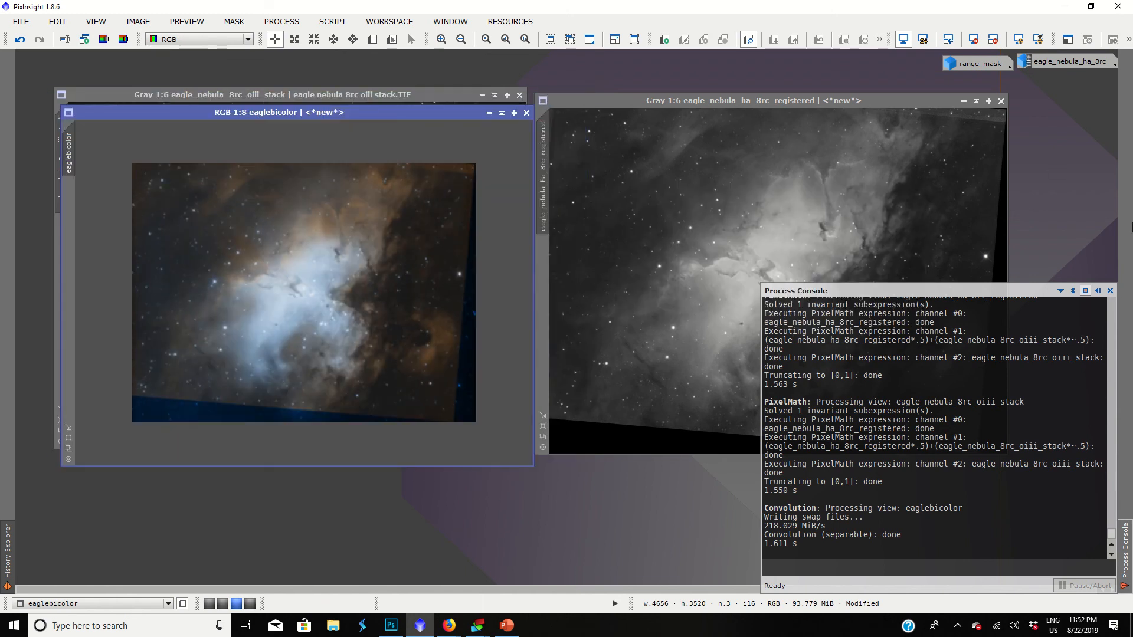
click(1110, 290)
Examine the fine detail in the nebula's core on the registered Ha image.
click(650, 196)
scroll(651, 195, up, 1)
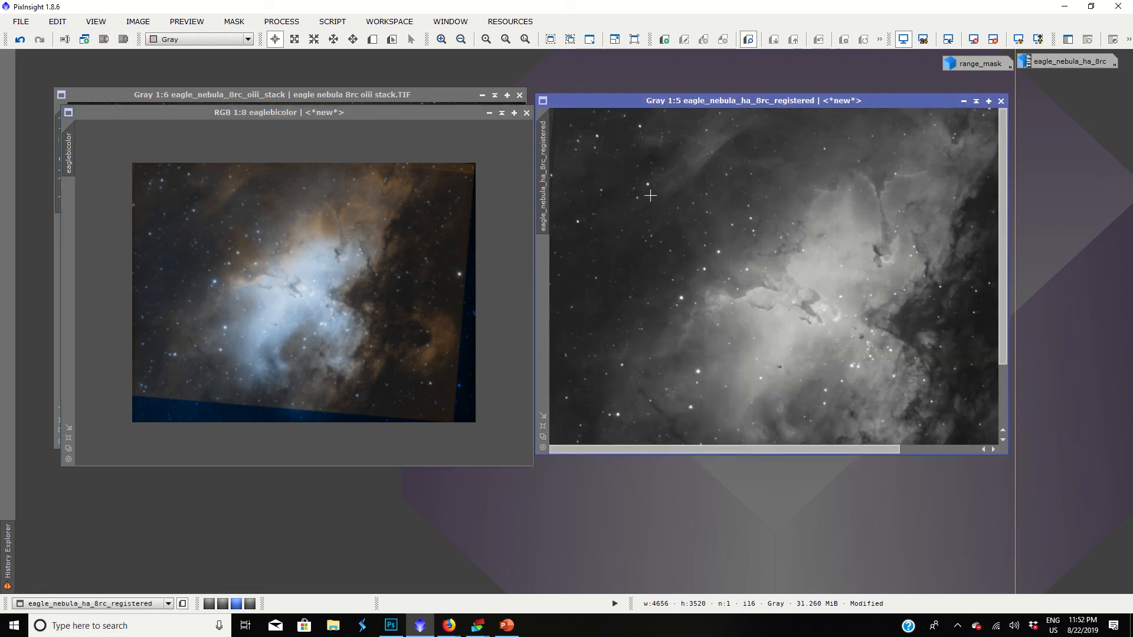
scroll(652, 190, up, 1)
scroll(655, 194, down, 2)
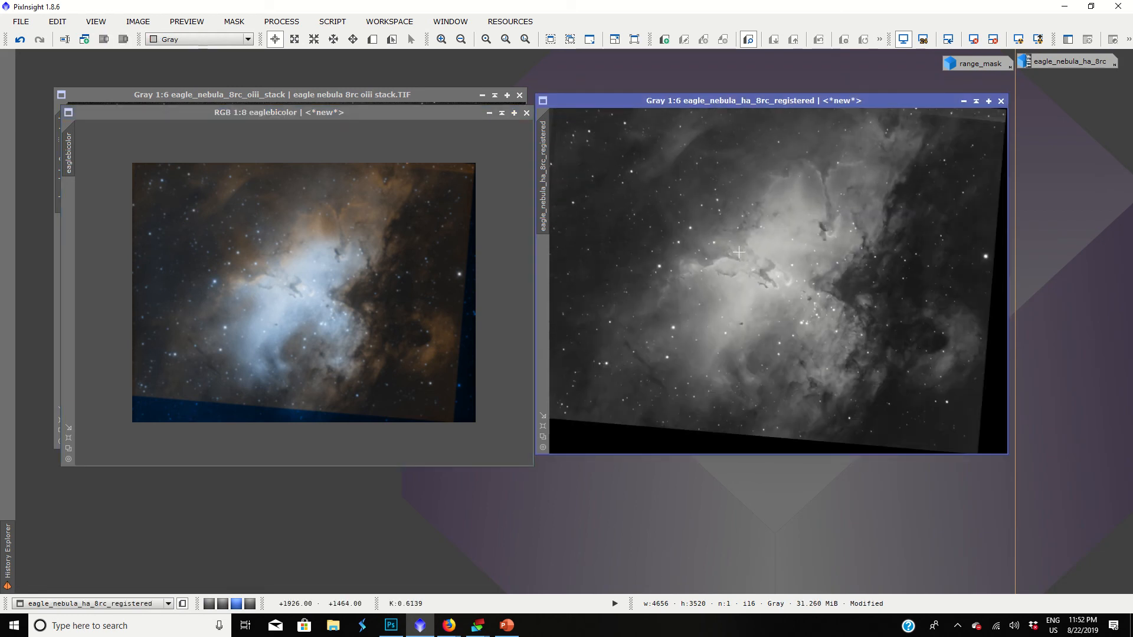
scroll(771, 262, up, 4)
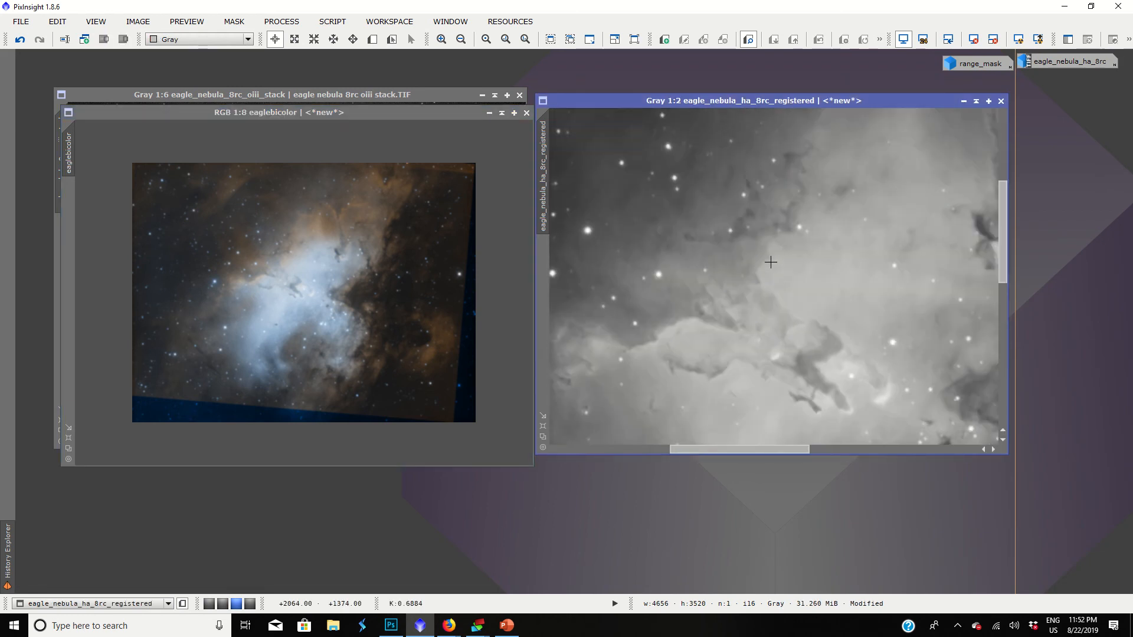
scroll(731, 273, down, 4)
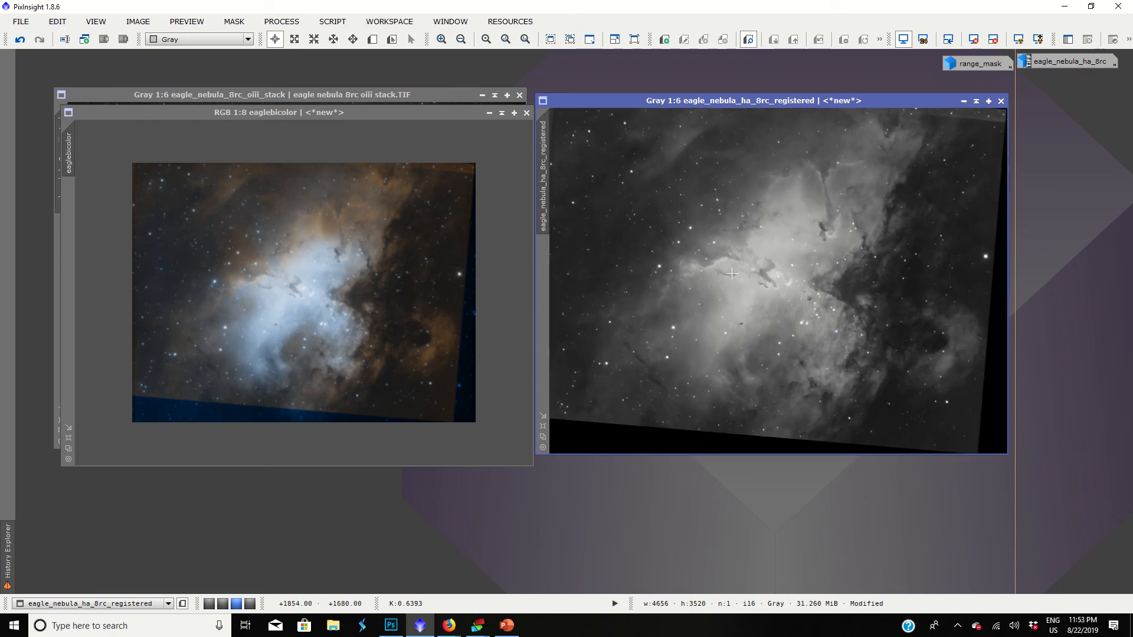
Open LRGBCombination and disable its R, G and B channels, keeping only L enabled.
click(287, 24)
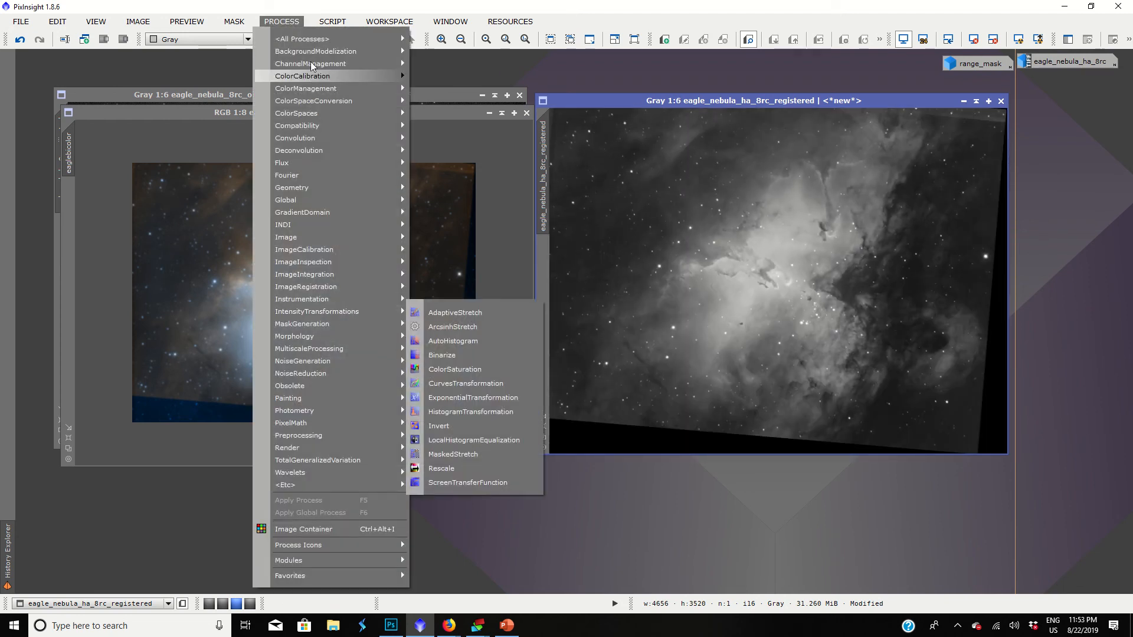
mouse_move(311, 52)
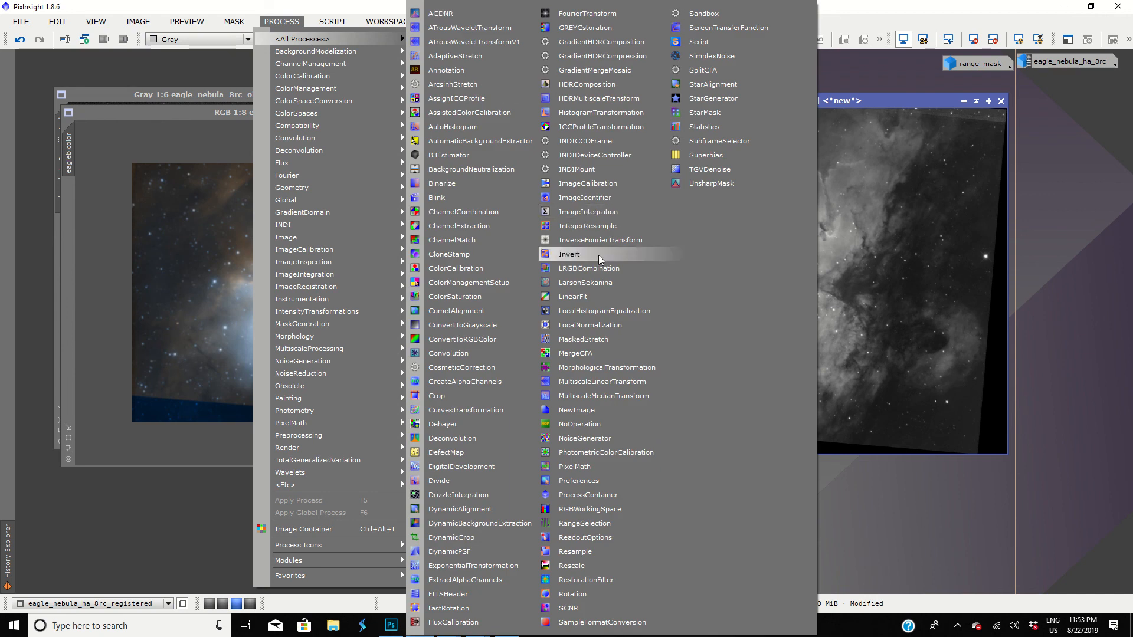
click(592, 267)
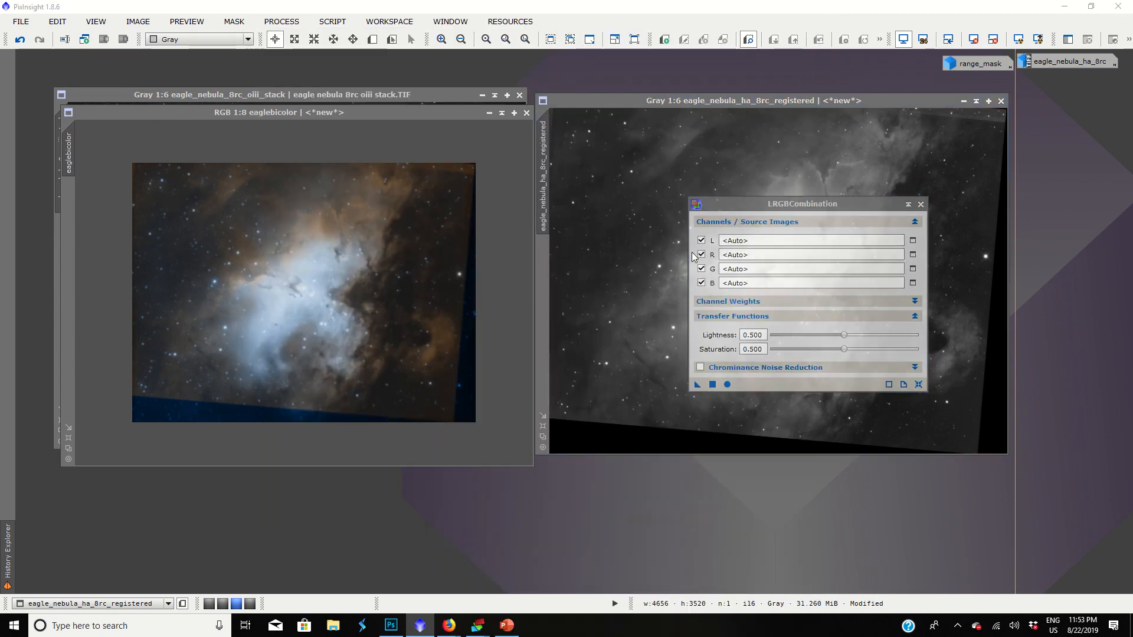
click(701, 254)
click(701, 269)
click(702, 283)
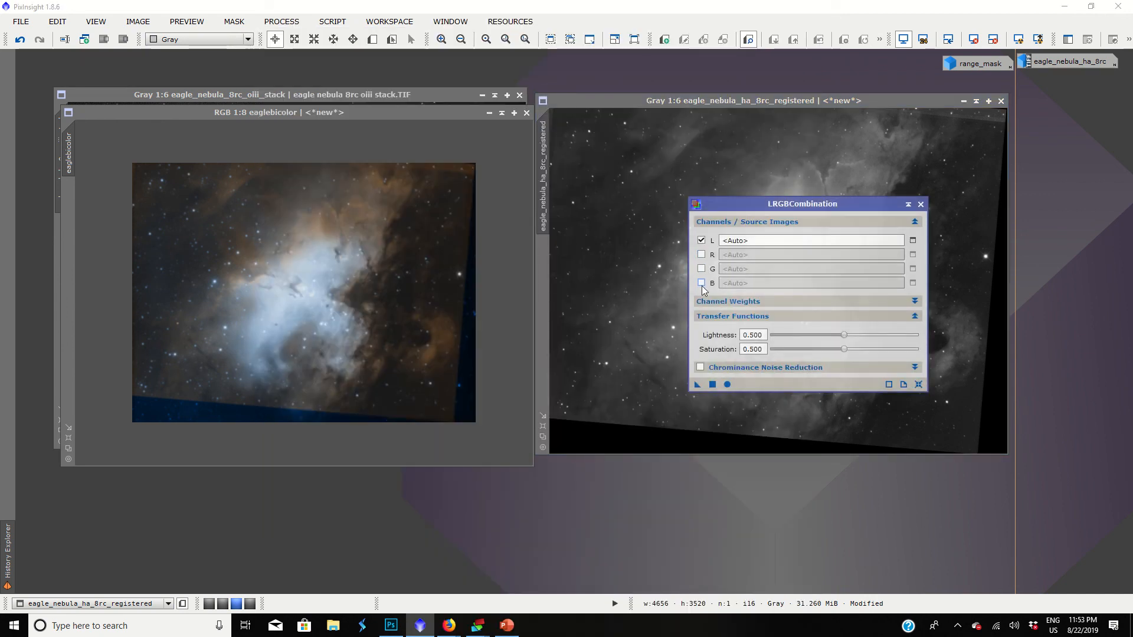
Set eagle_nebula_ha_8rc_registered as the lightness source image.
click(912, 241)
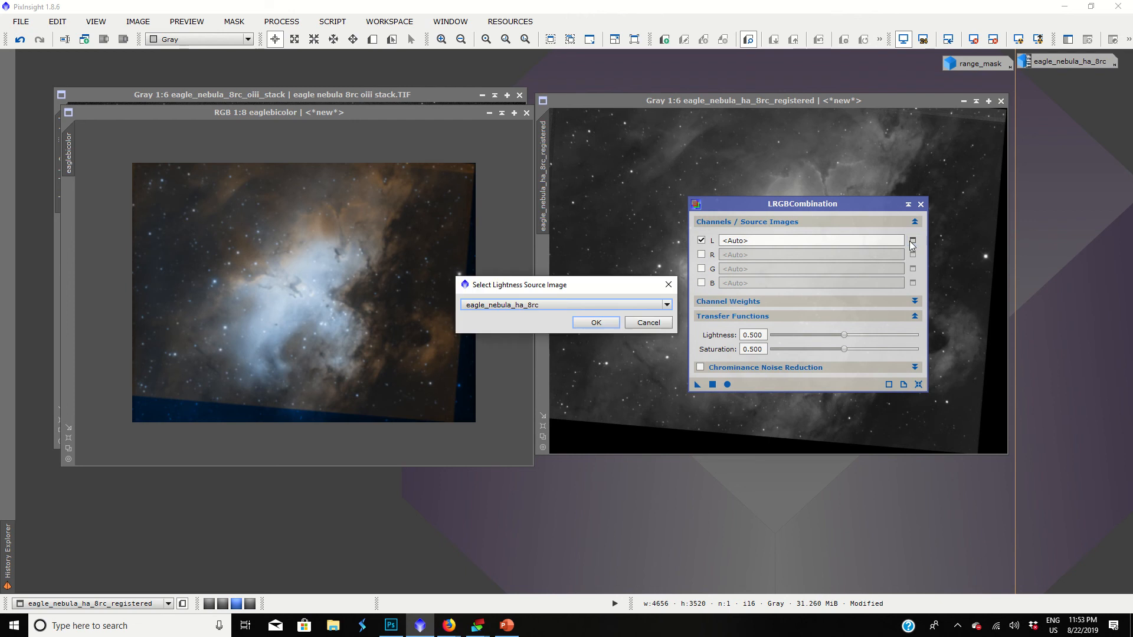
click(520, 305)
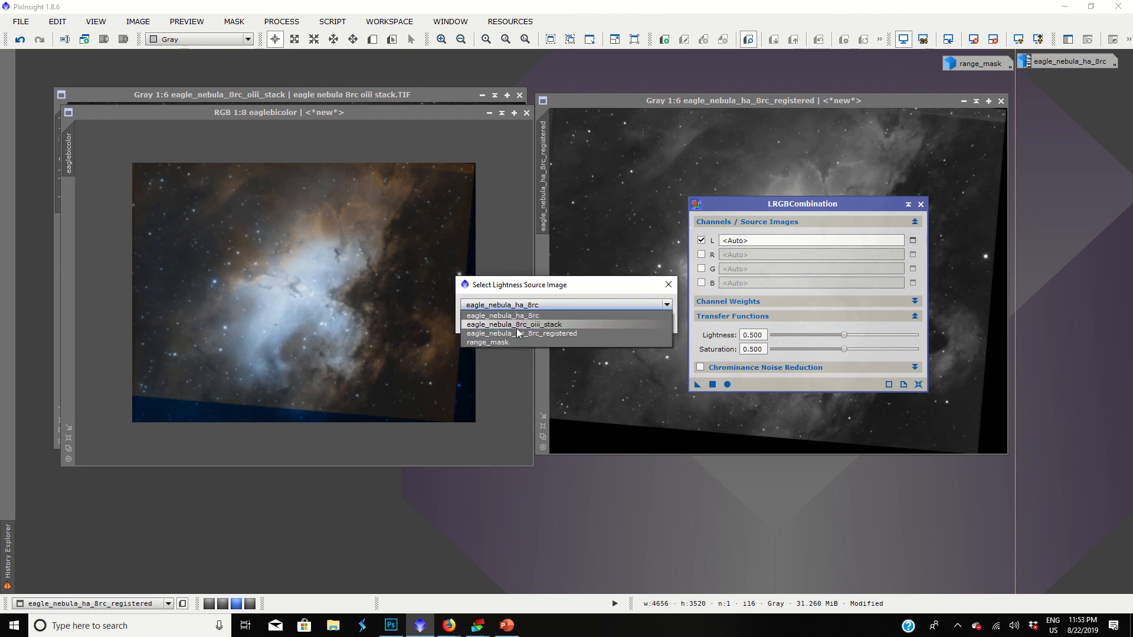
click(515, 325)
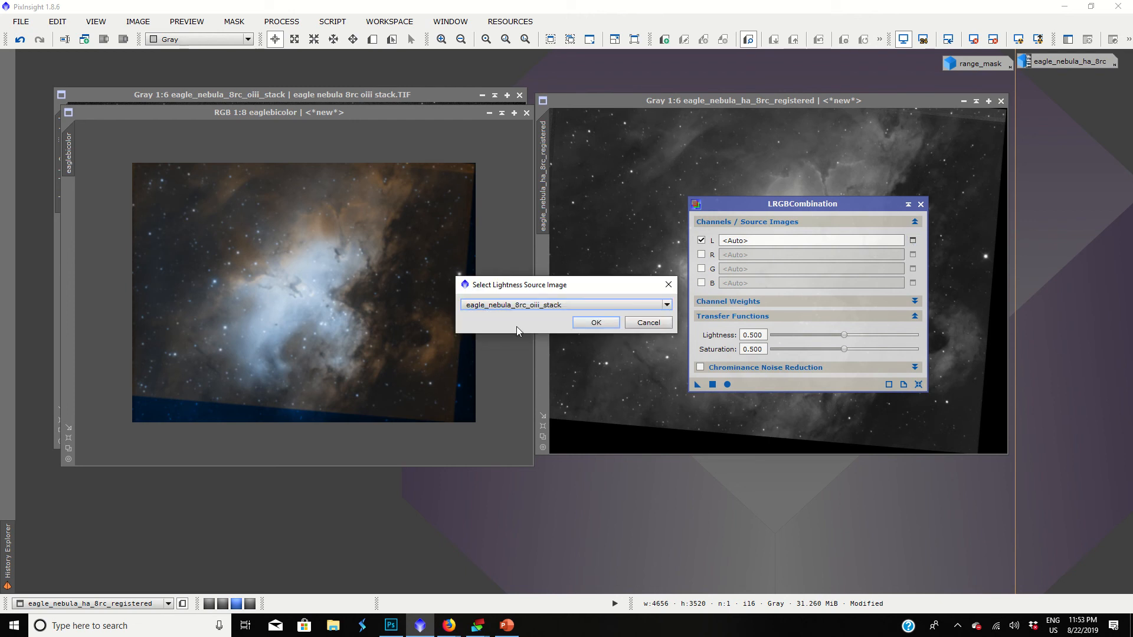
click(544, 309)
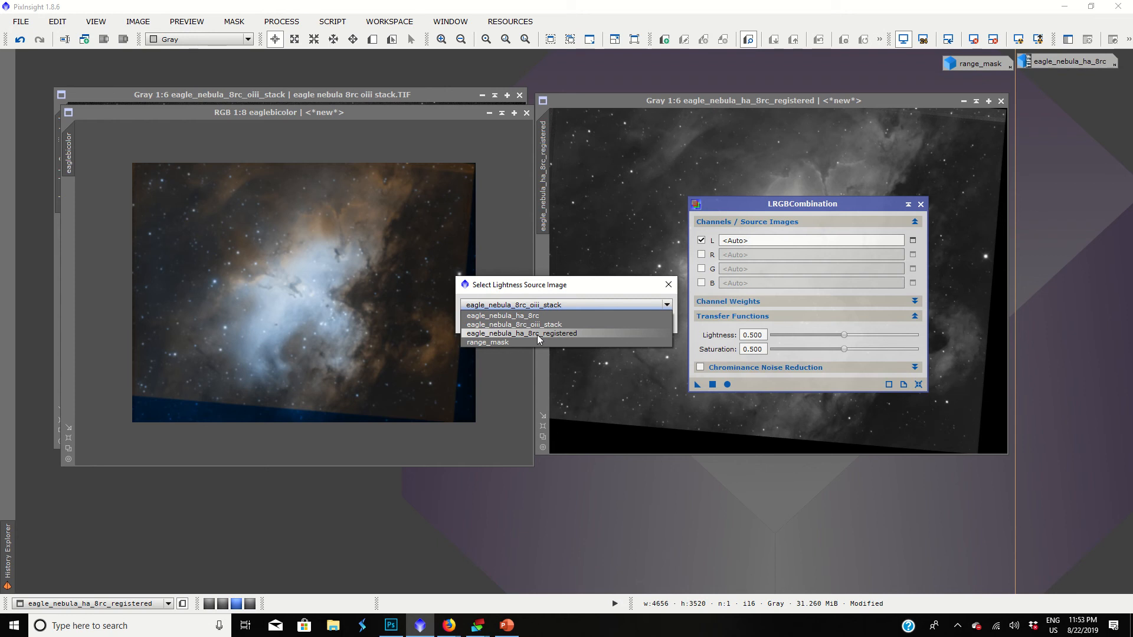
click(537, 334)
click(600, 323)
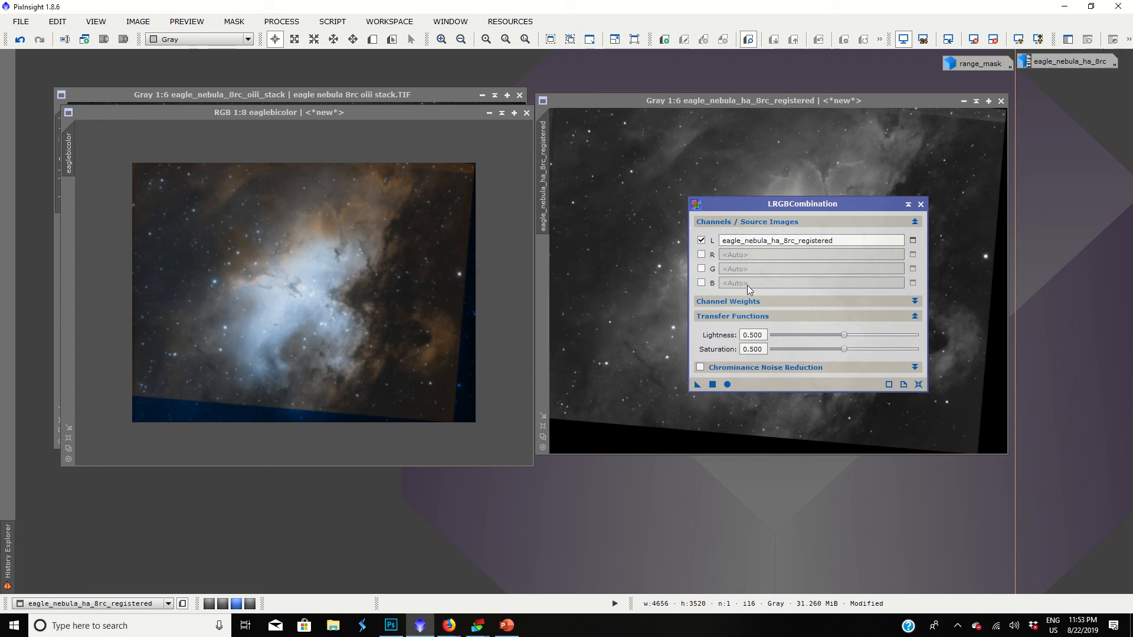
Set the LRGBCombination saturation to 0.420 and lightness to 0.560, and apply it to the eaglebicolor image.
drag(844, 349, 835, 355)
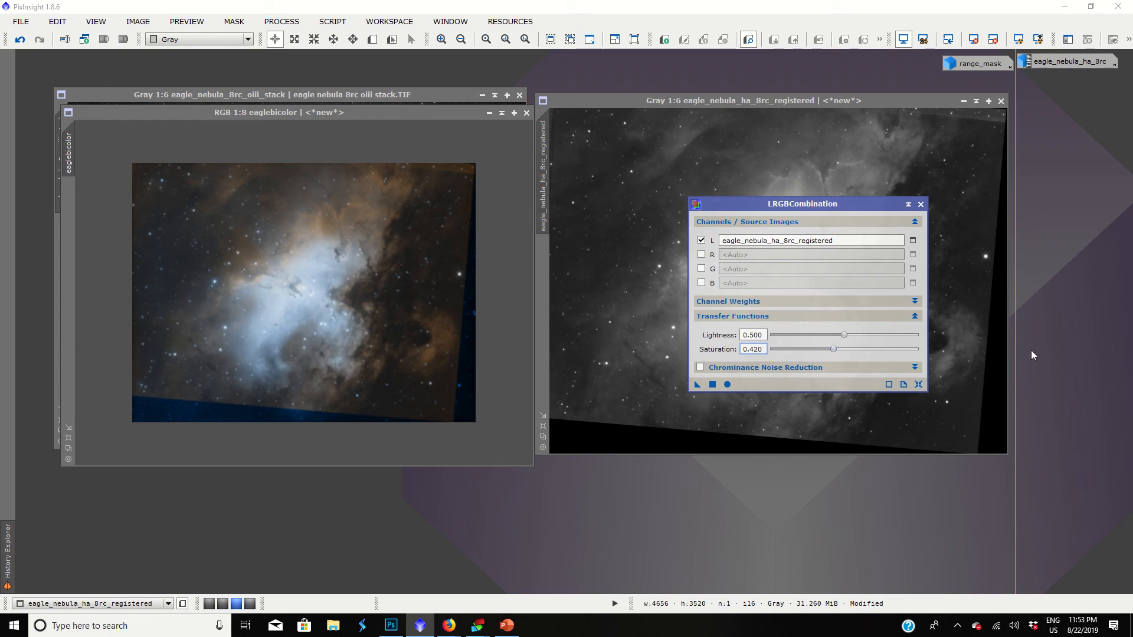
drag(843, 337, 851, 334)
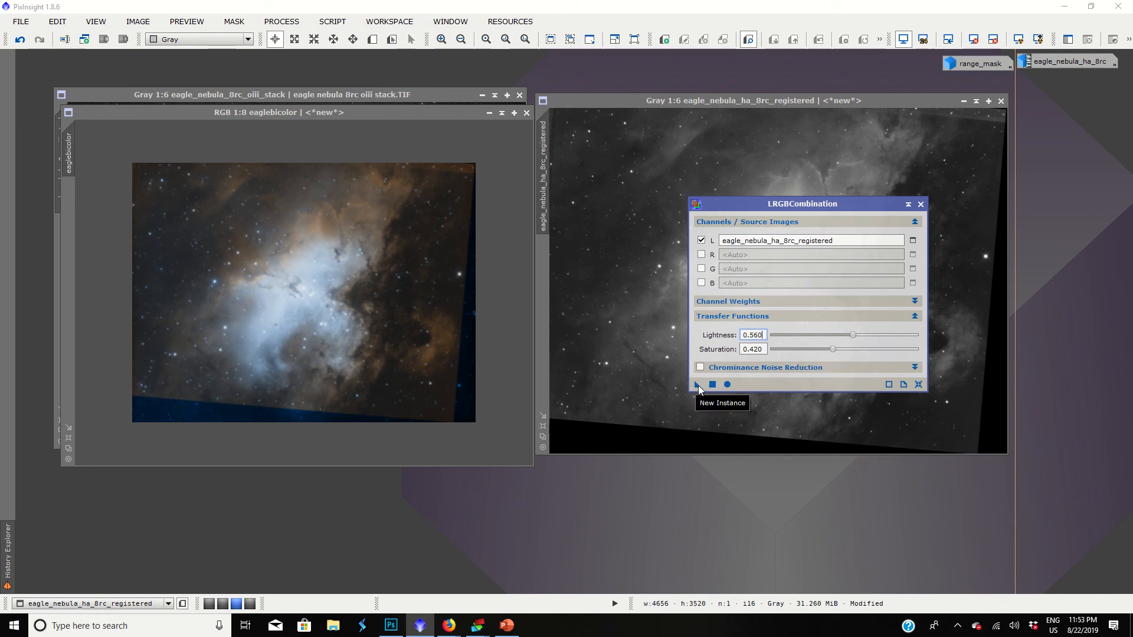
drag(697, 384, 376, 327)
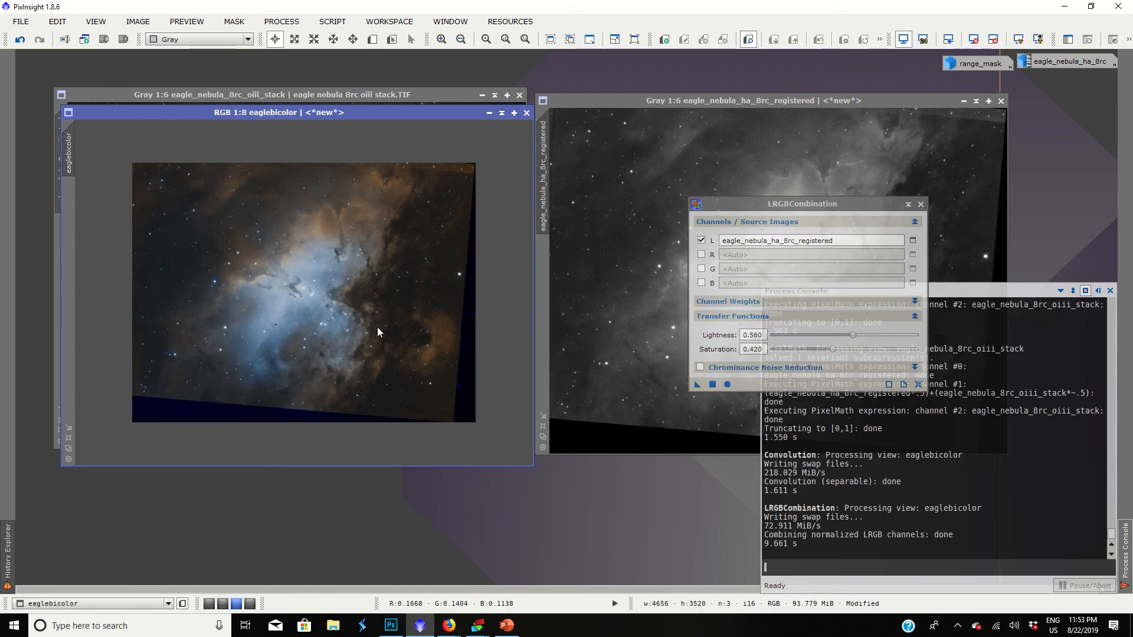
Close LRGBCombination and inspect the core of the combined eaglebicolor image up close.
click(921, 204)
drag(337, 112, 481, 108)
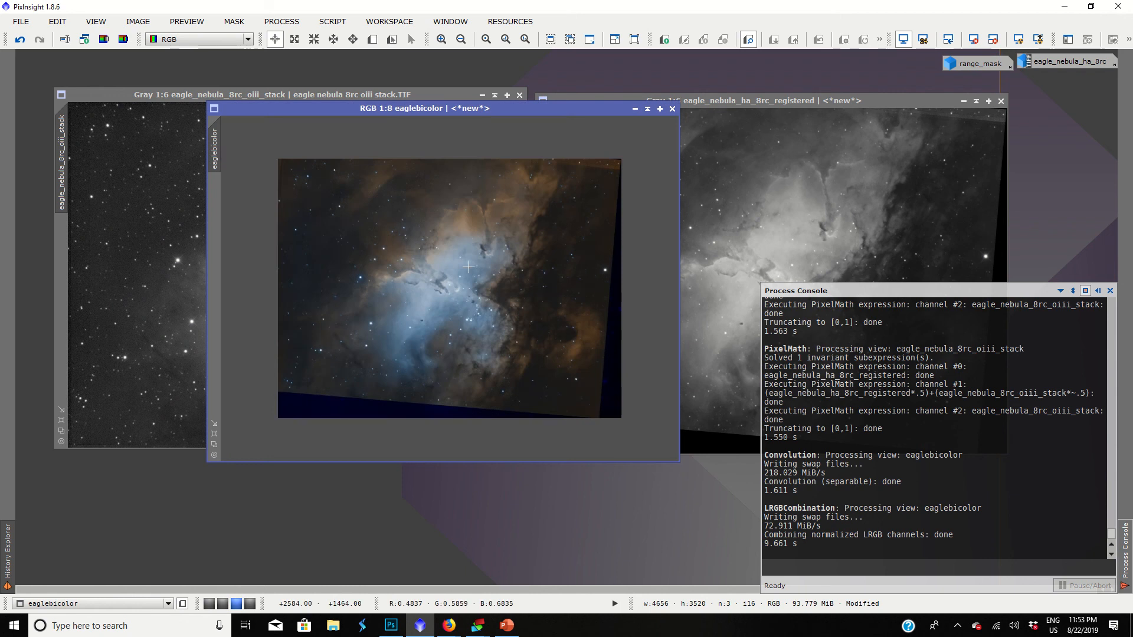
scroll(468, 267, up, 4)
scroll(373, 318, up, 1)
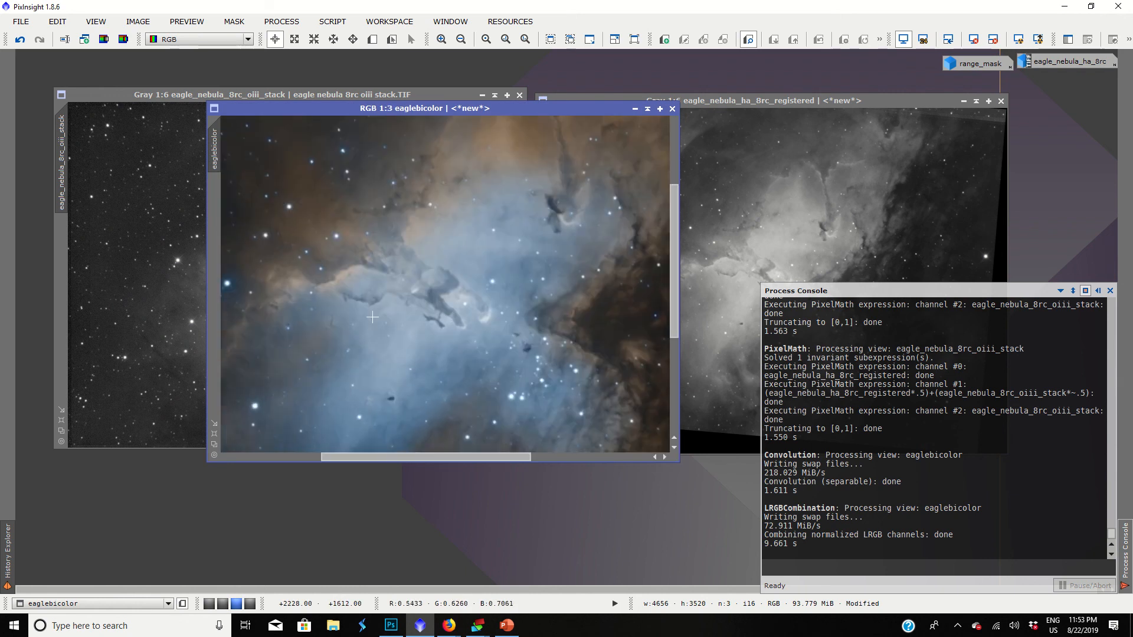
Examine the pillars and surrounding nebula in the combined eaglebicolor image up close, and check the whole frame at 1:7.
drag(678, 246, 679, 237)
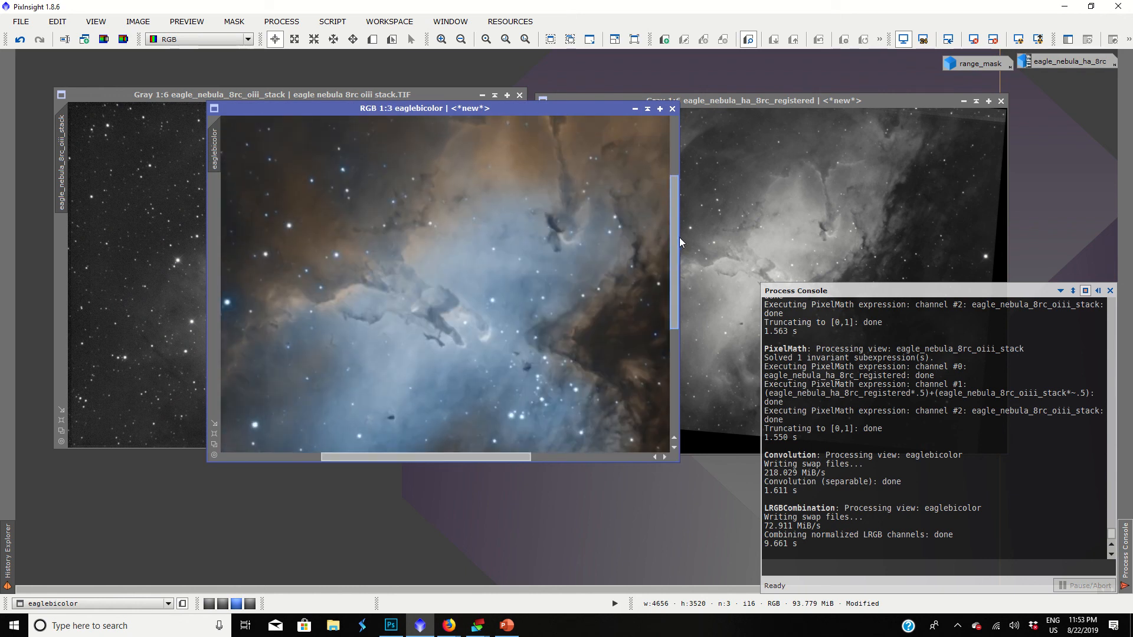
scroll(406, 271, up, 2)
scroll(413, 281, down, 2)
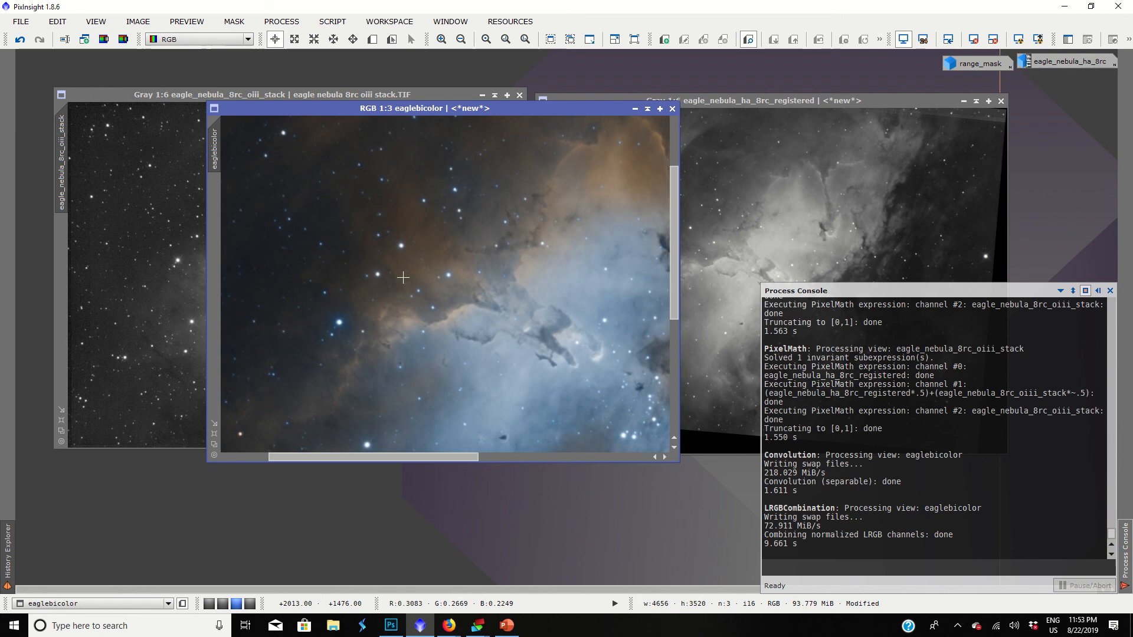
scroll(529, 315, down, 2)
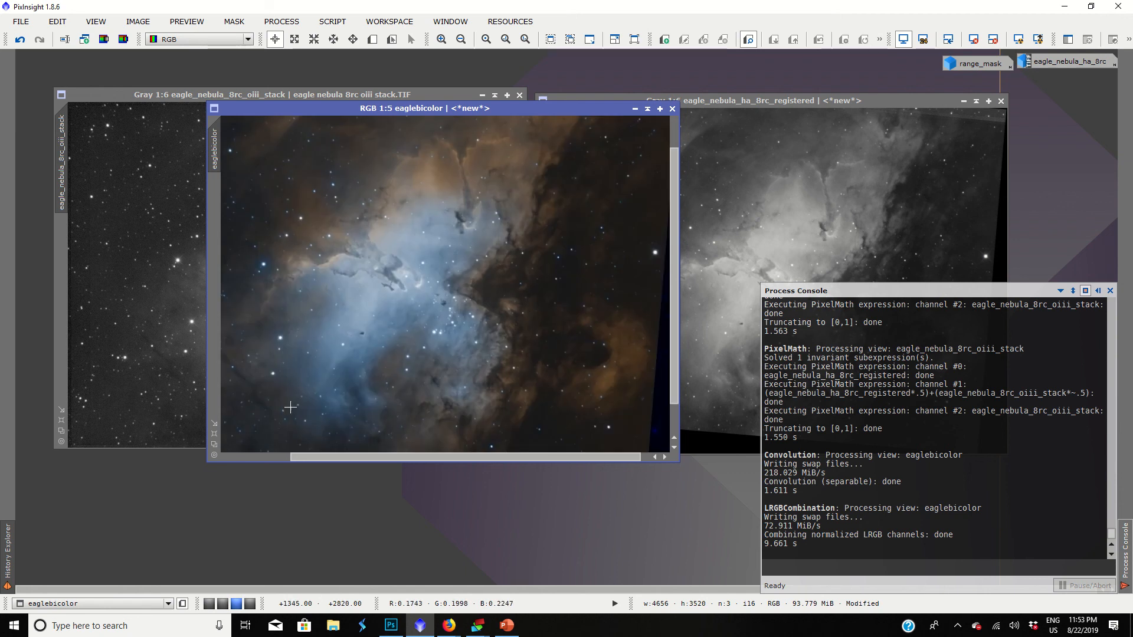
scroll(414, 269, down, 2)
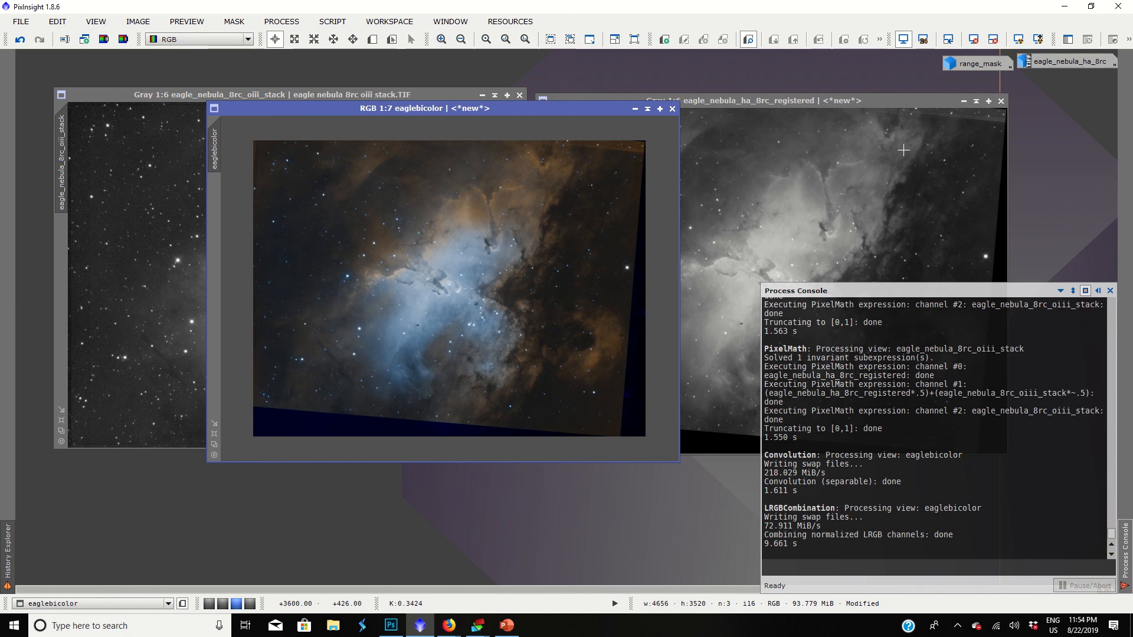
Reposition the eaglebicolor window between the OIII and Ha images, review its nebula detail, and close the Process Console.
drag(434, 108, 492, 101)
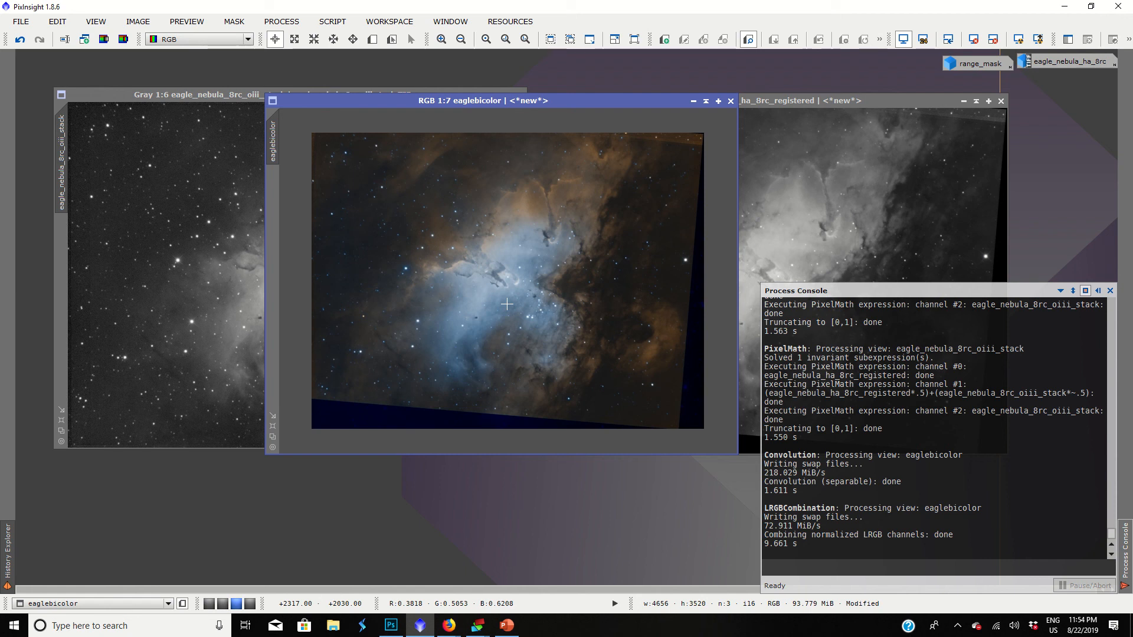
scroll(497, 229, up, 2)
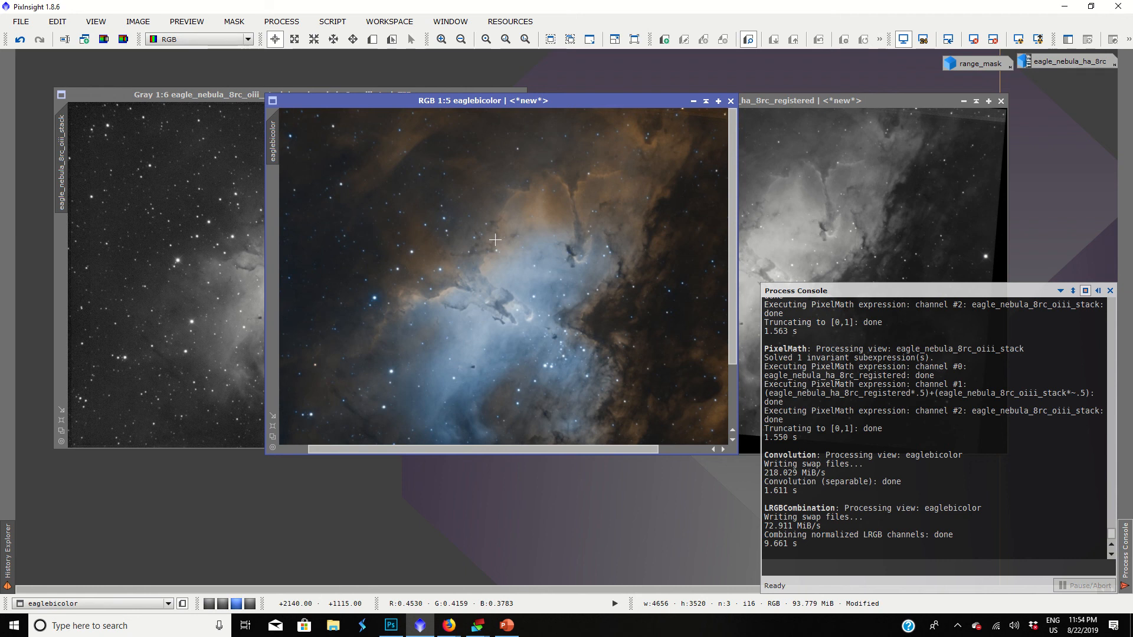
scroll(490, 241, down, 2)
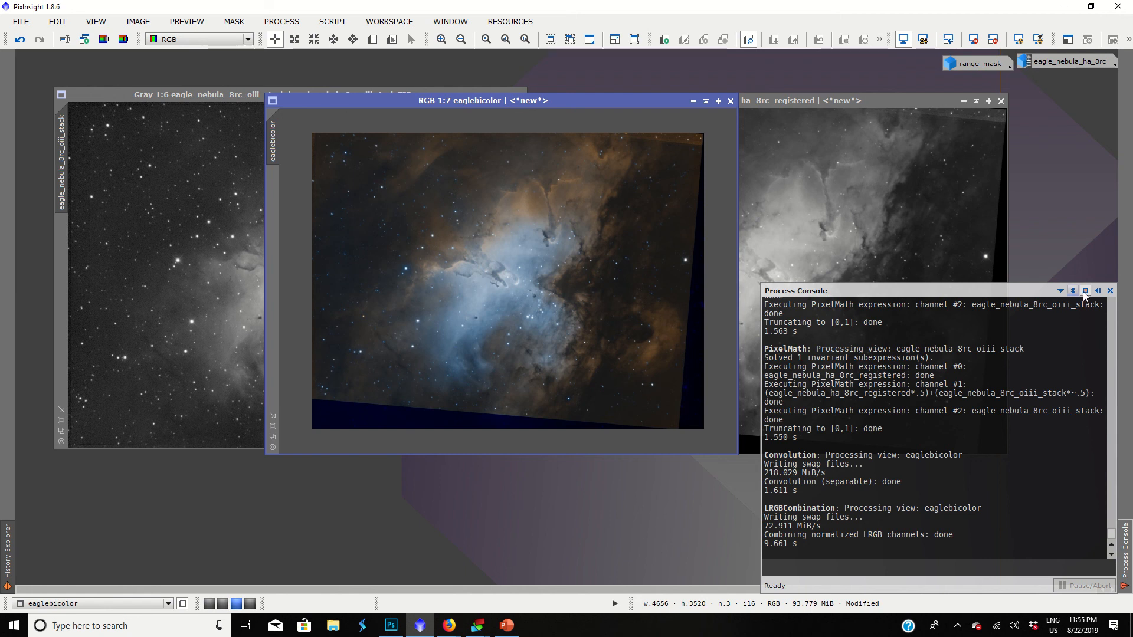
click(1111, 290)
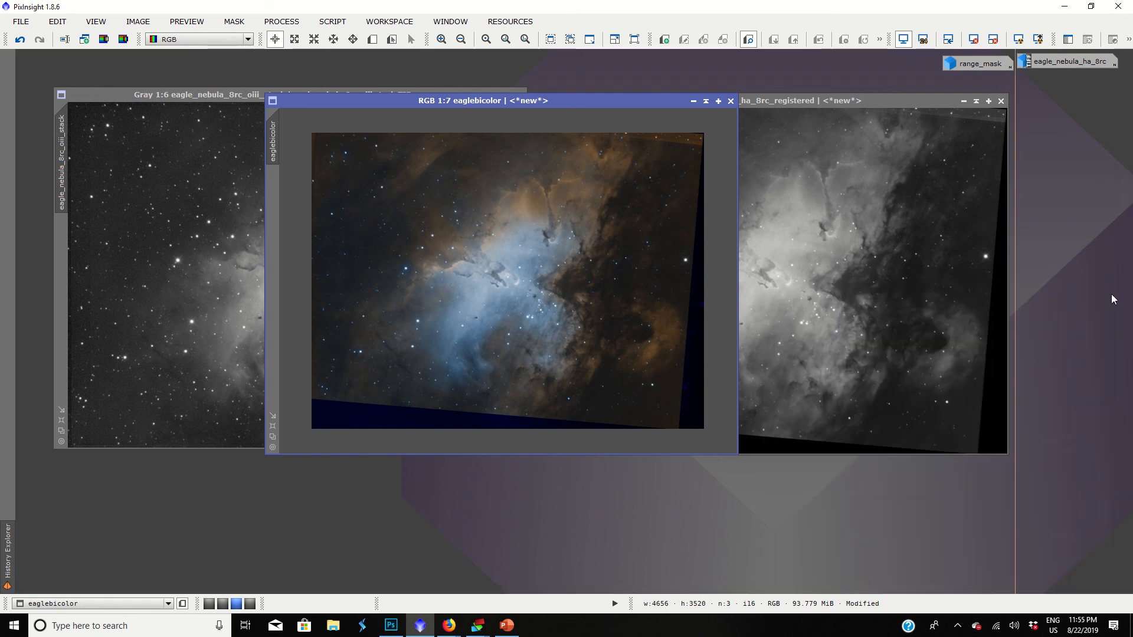